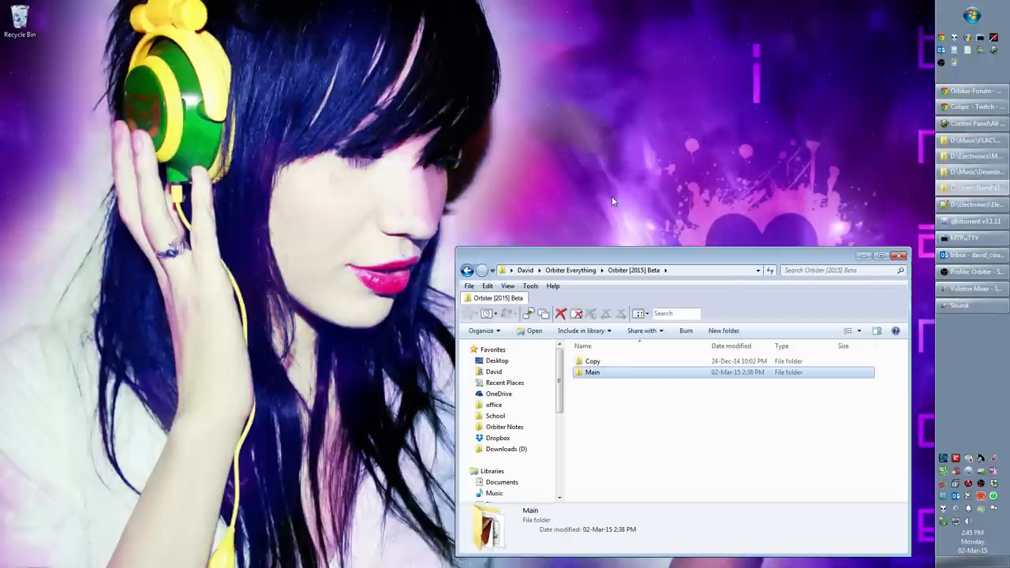
Run SVN Update on the Main folder to revision 12 and acknowledge the orbiter.exe conflict report
left_click(641, 414)
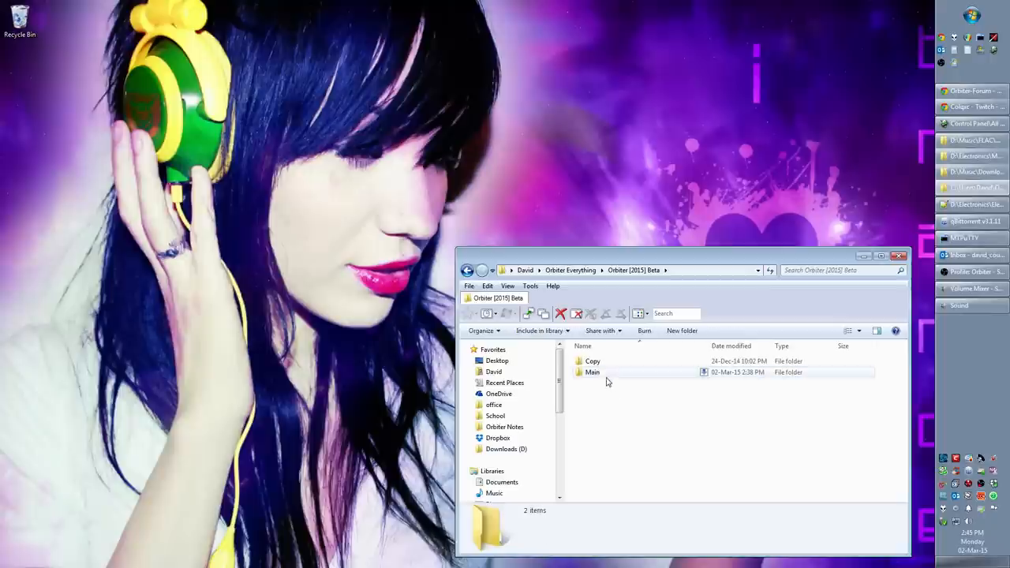
left_click(591, 372)
right_click(599, 372)
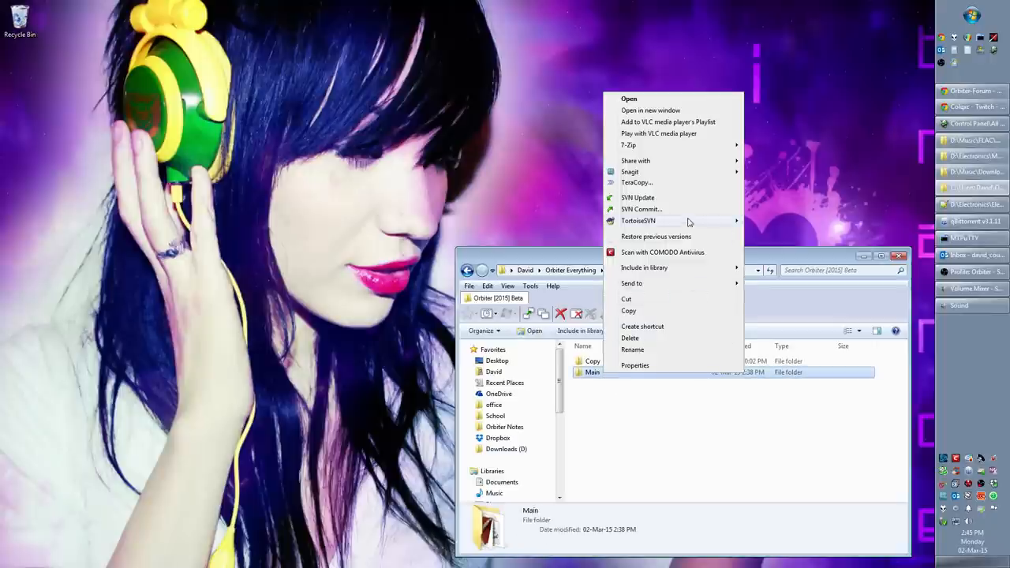
left_click(646, 198)
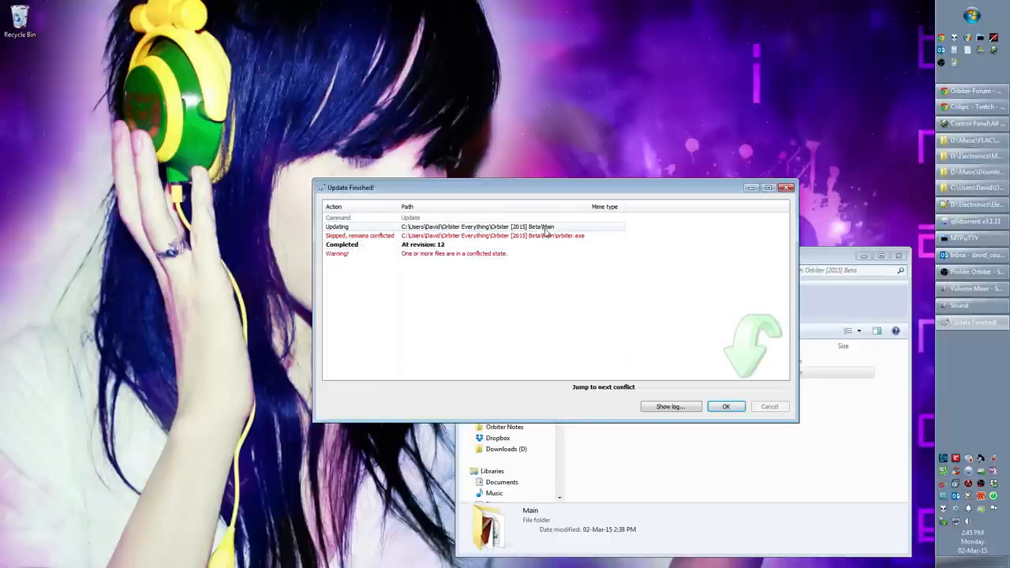
left_click(544, 236)
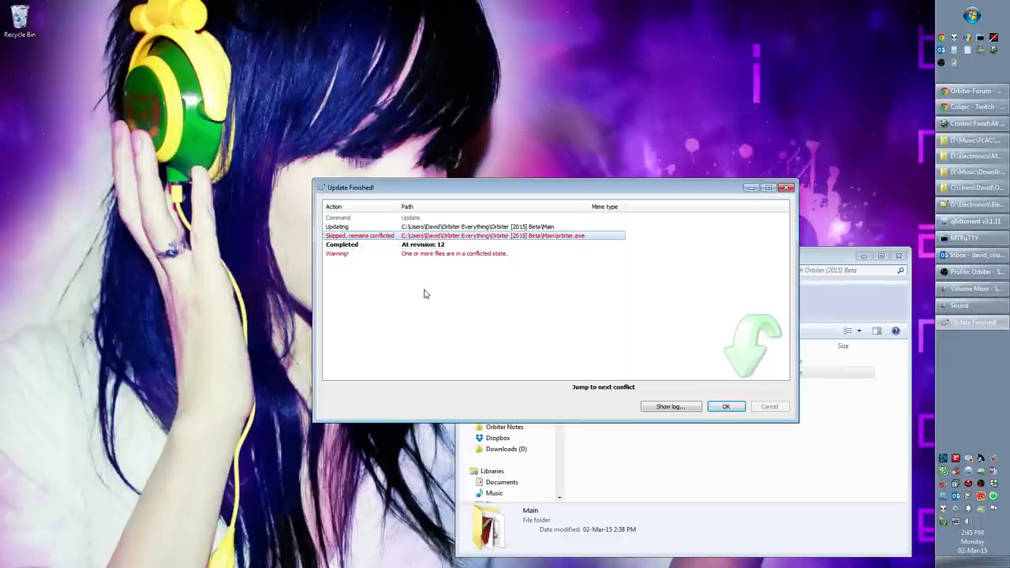
left_click(725, 406)
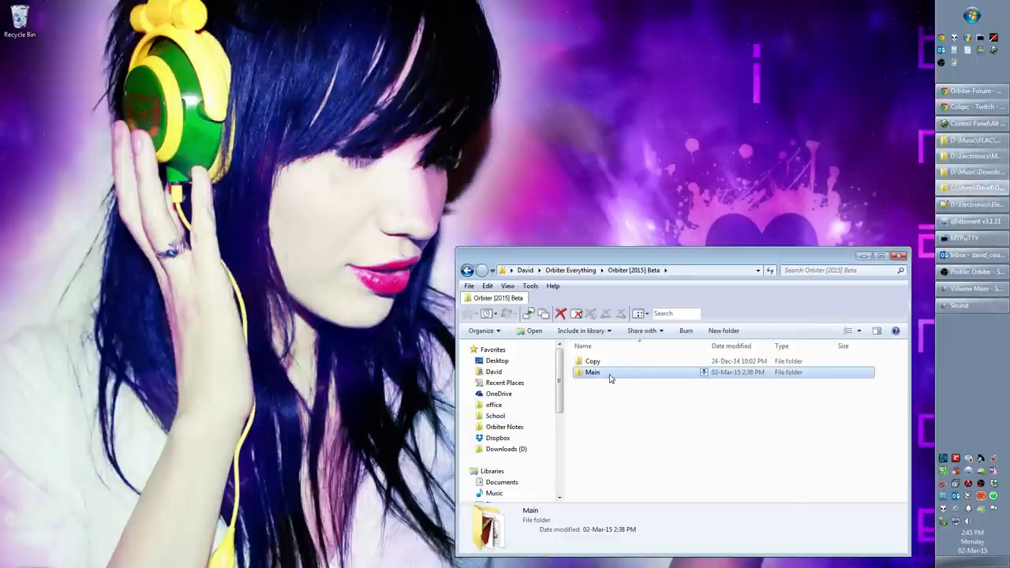
Inside Main, rename the conflicted orbiter.exe to orbiter_temp.exe
double_click(615, 372)
scroll("down", 3)
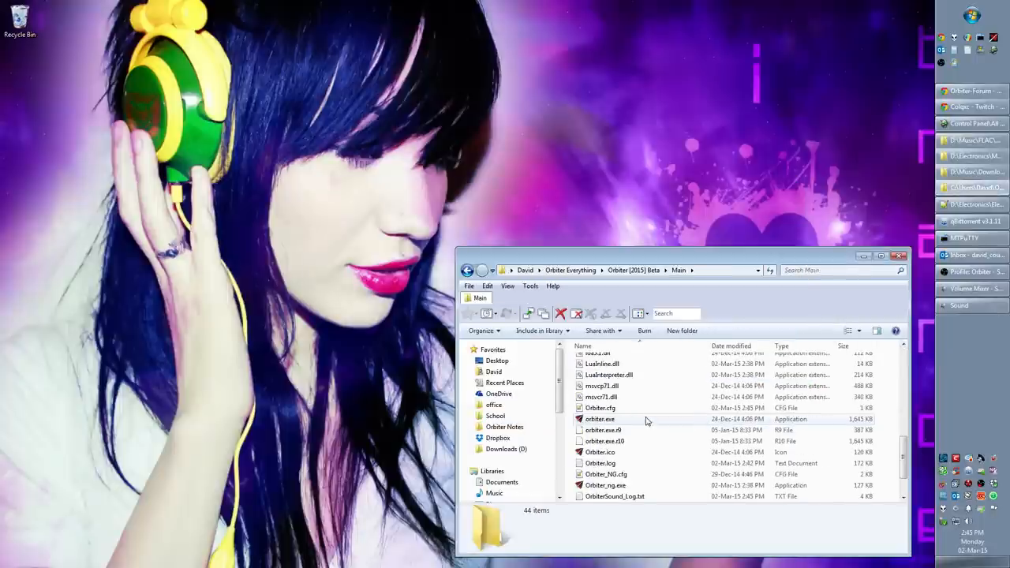
left_click(646, 420)
left_click(599, 418)
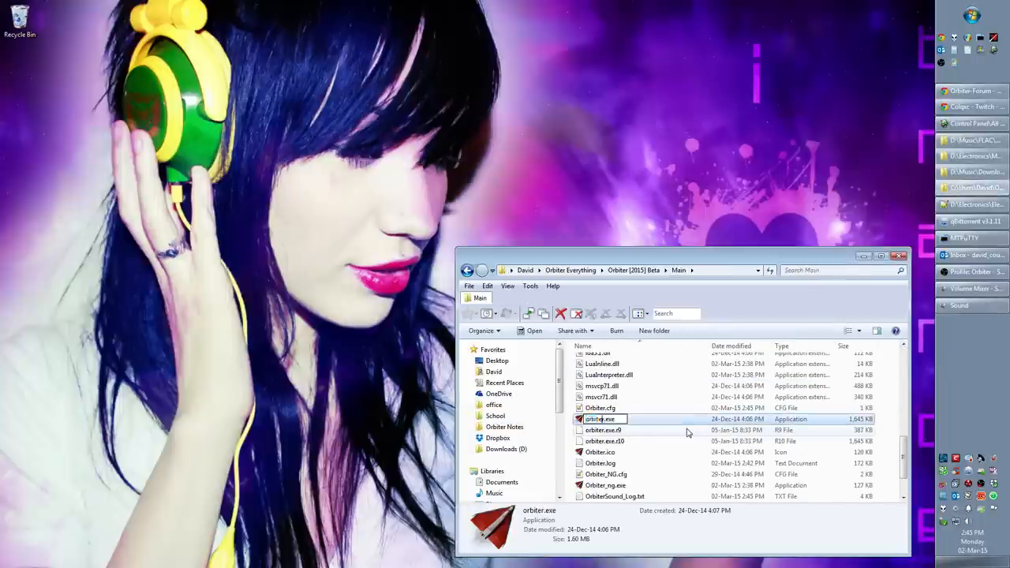
type("_temp")
key("Return")
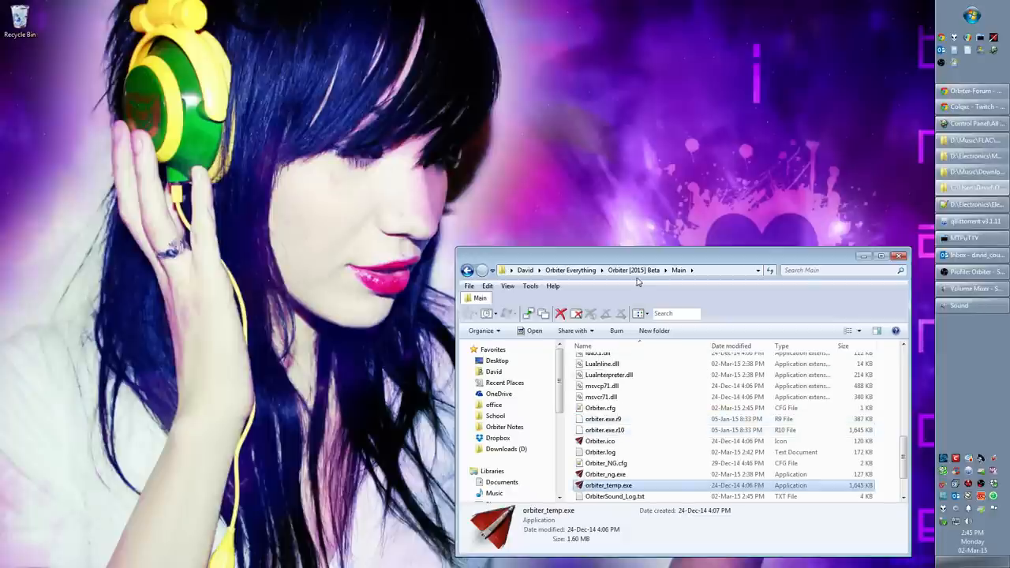
Back in Orbiter [2015] Beta, SVN Update the Main folder again to restore a fresh orbiter.exe
left_click(633, 270)
right_click(615, 374)
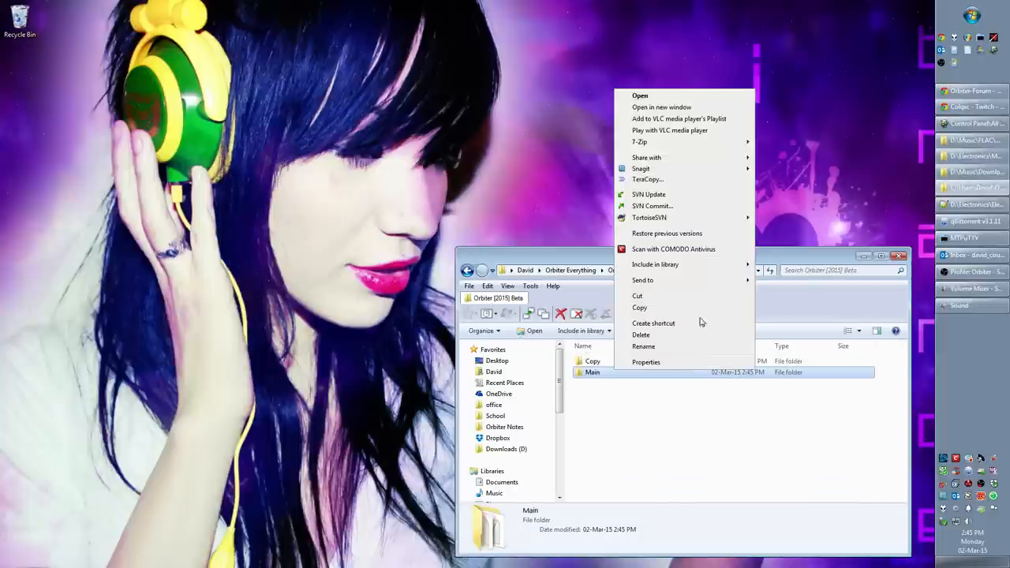
left_click(657, 202)
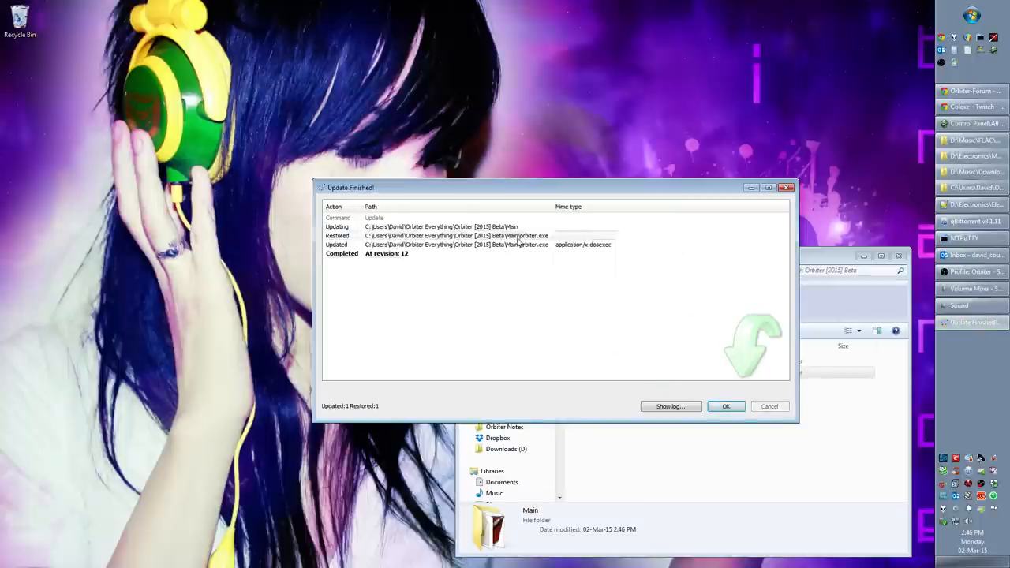
left_click_drag(553, 207, 566, 207)
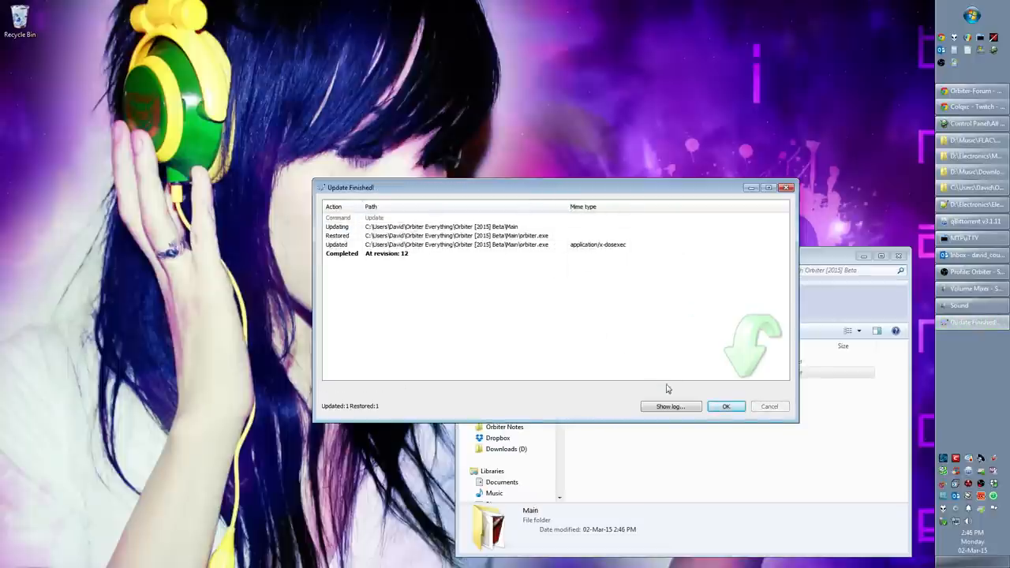
left_click(726, 406)
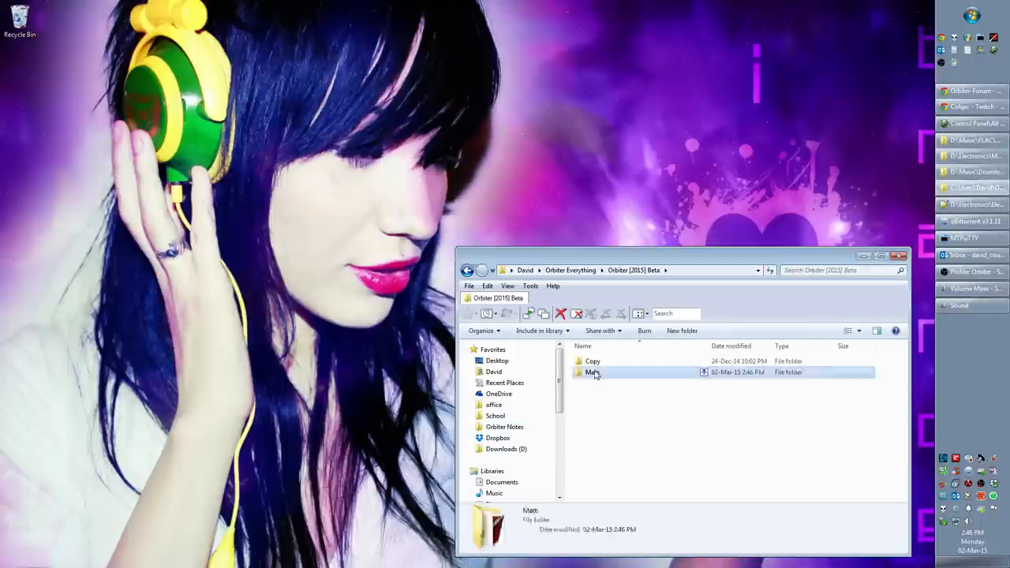
Run orbiter.exe from the Main folder and let installation verification pass
double_click(592, 371)
scroll("down", 3)
scroll("down", 3)
left_click(601, 420)
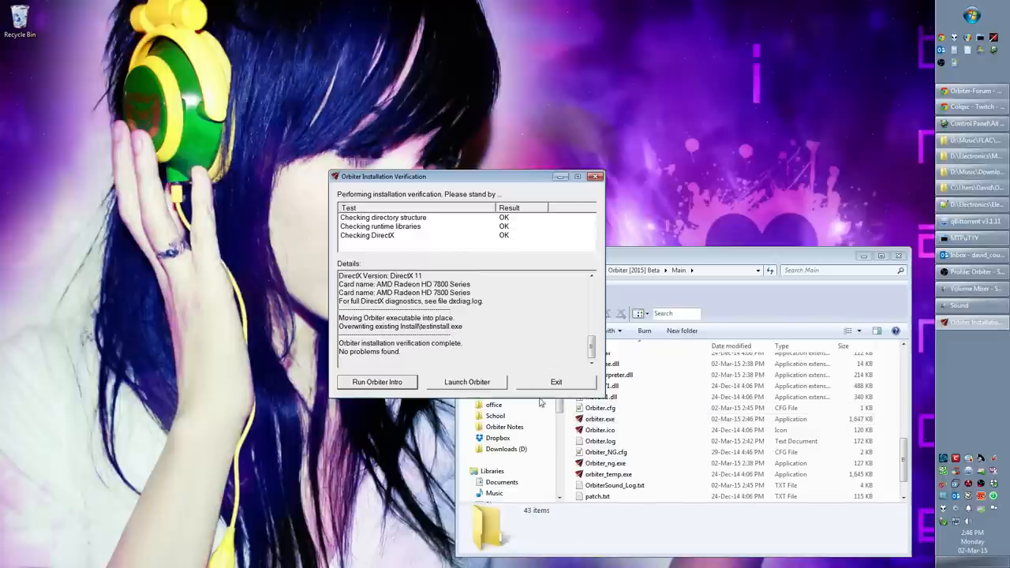
On the Launchpad's Scenarios list, expand 2010 Edition > Checklists and select Quickstart
left_click(473, 384)
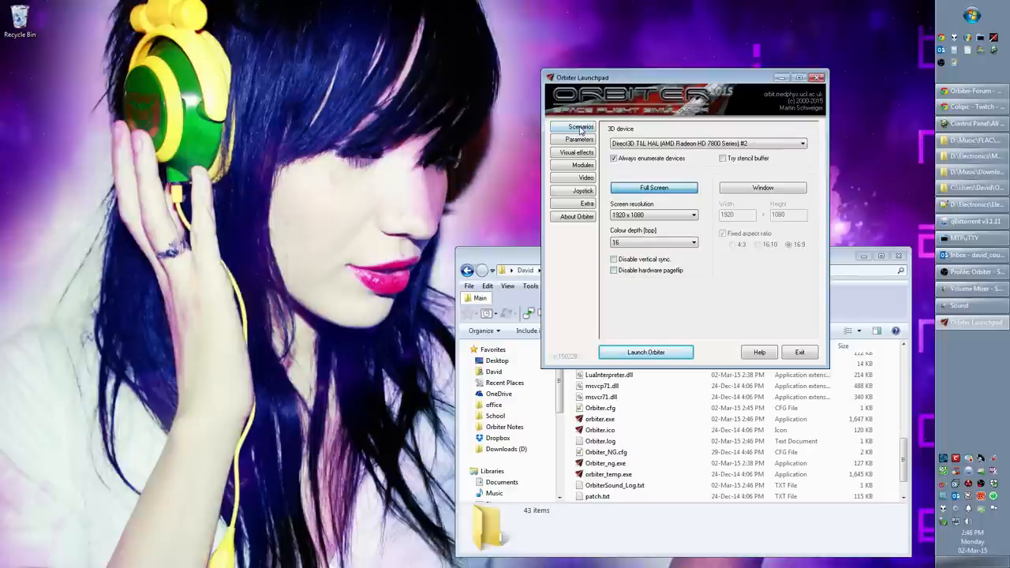
left_click(581, 128)
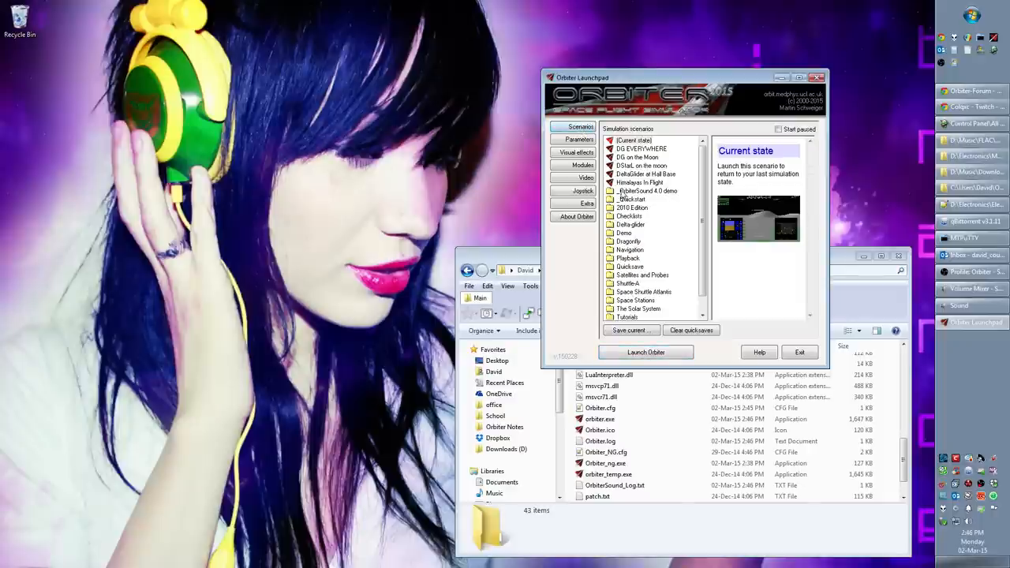
double_click(612, 200)
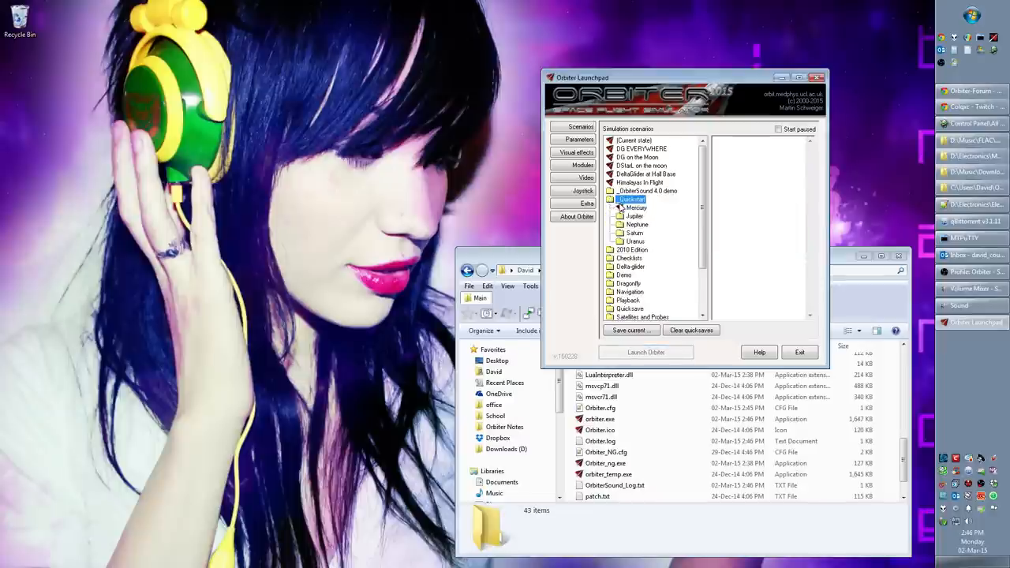
double_click(616, 200)
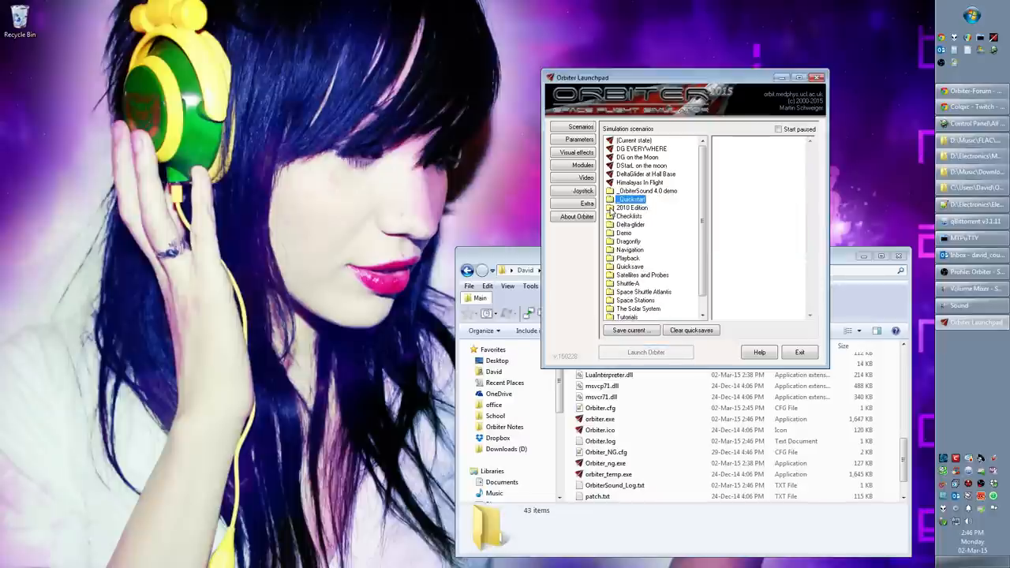
double_click(612, 208)
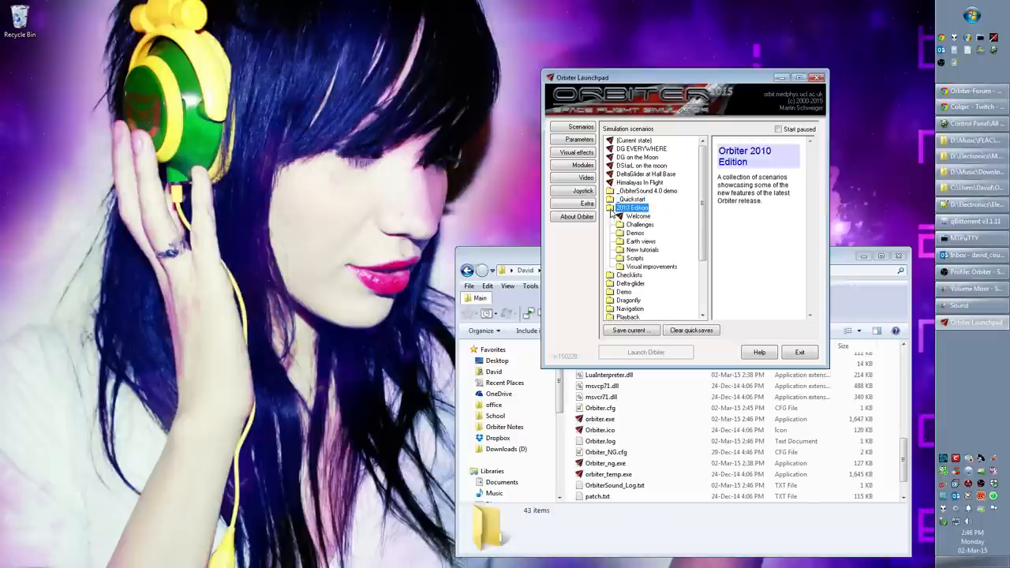
double_click(612, 208)
left_click(639, 249)
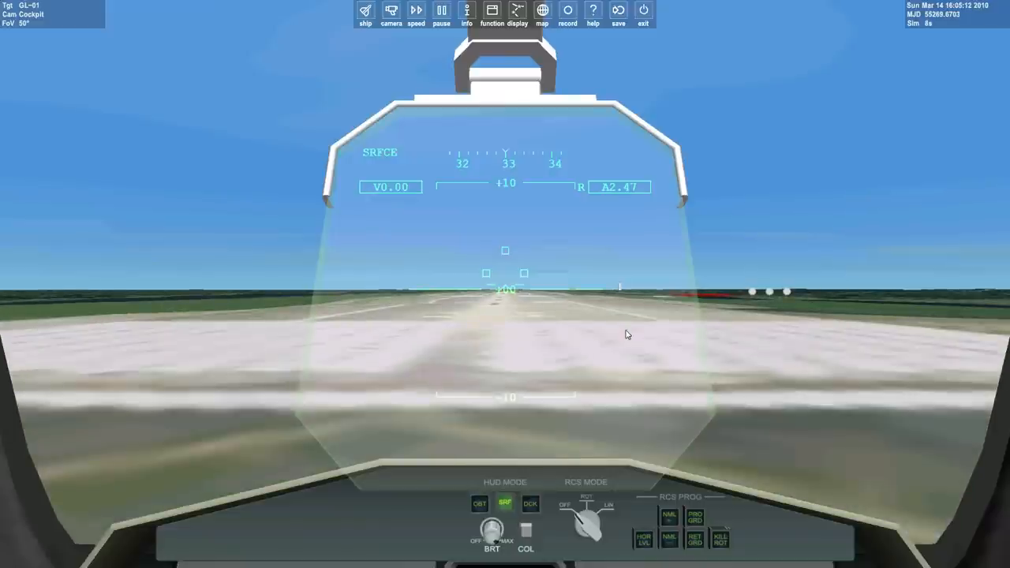
Switch to the external camera and pull back, then close in on the glider on the runway
key("F1")
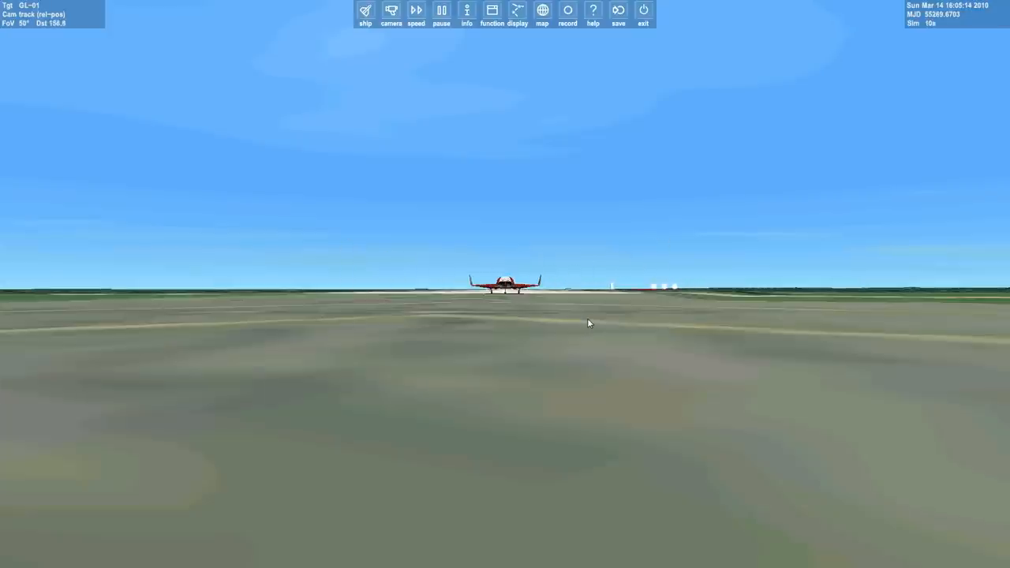
key("Page_Down")
key("ctrl+Up")
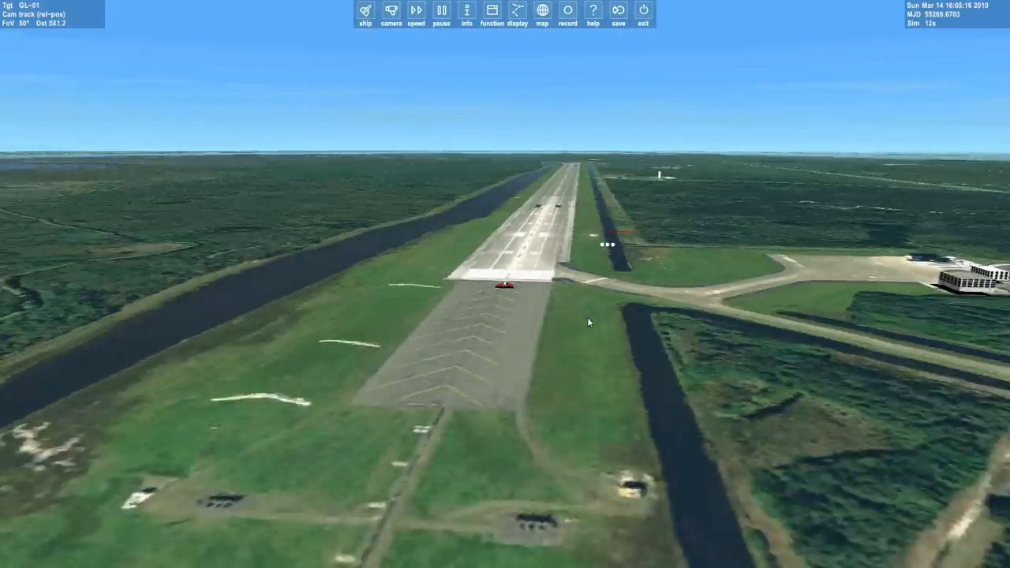
key("Page_Up")
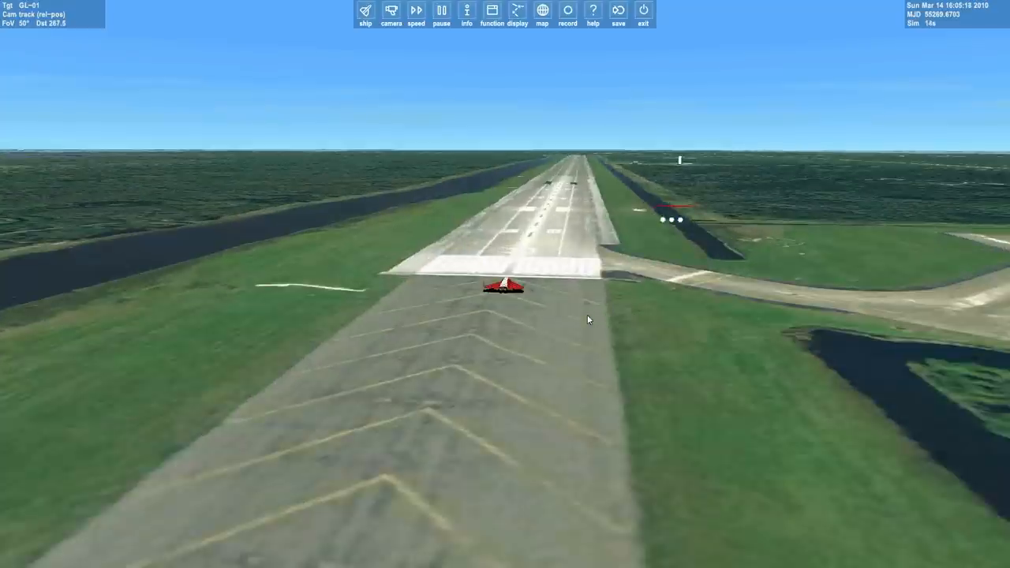
Orbit the camera around the glider from several sides, then bring up the spacecraft selection list
key("ctrl+Right")
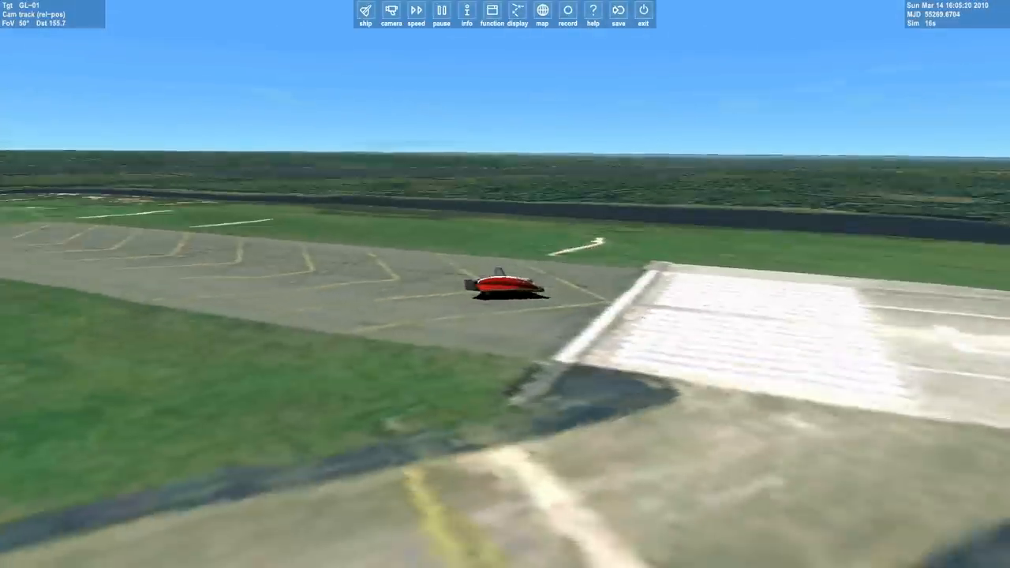
key("ctrl+Right")
key("ctrl+Down")
key("ctrl+Up")
key("ctrl+Right")
key("ctrl+Right")
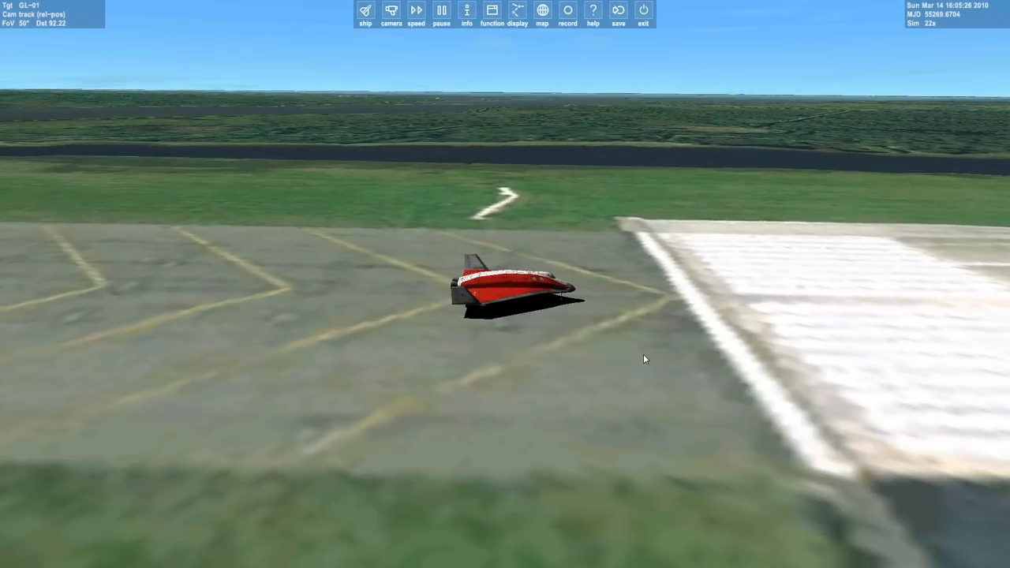
key("ctrl+Right")
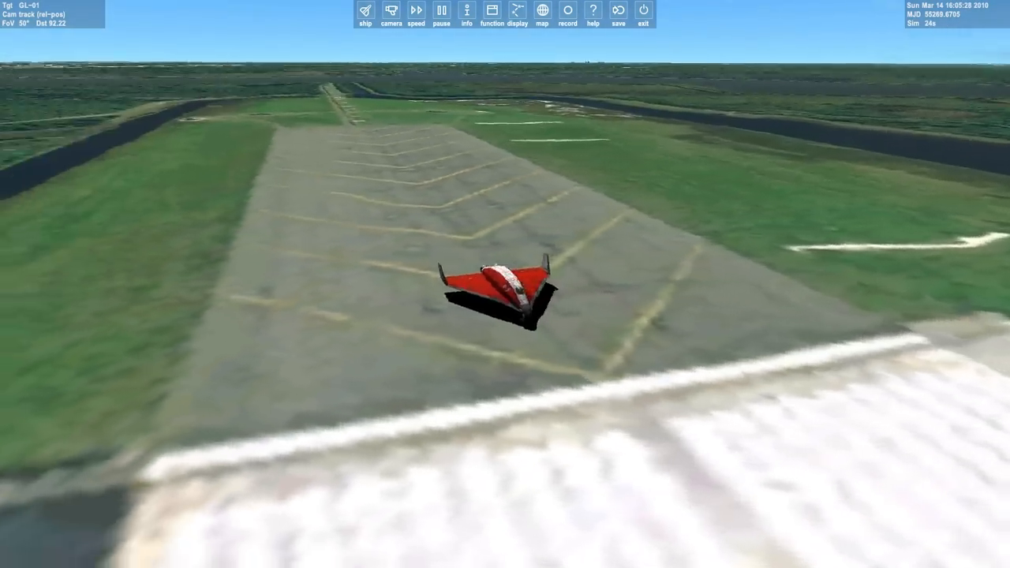
key("ctrl+Right")
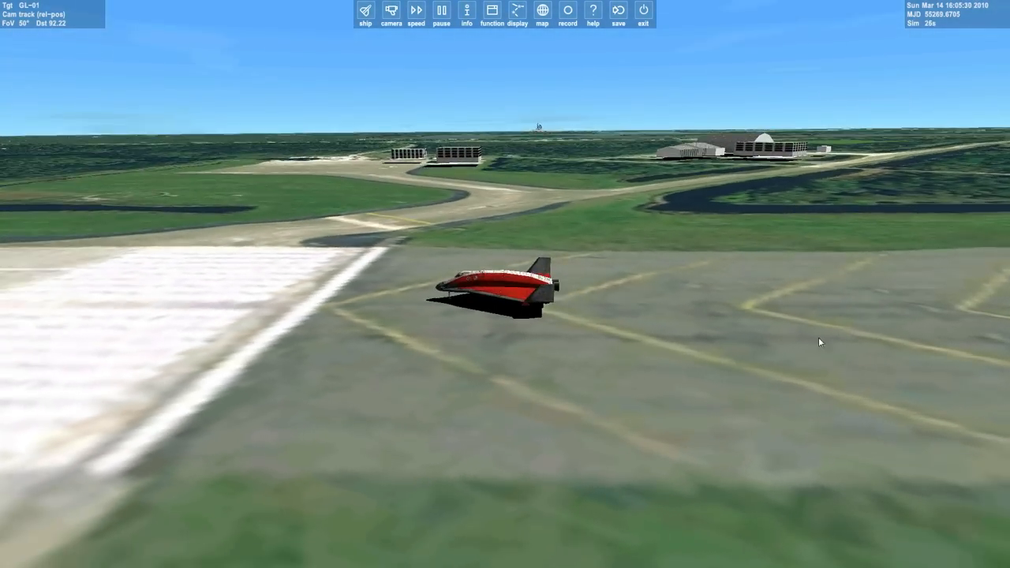
key("ctrl+Right")
key("F3")
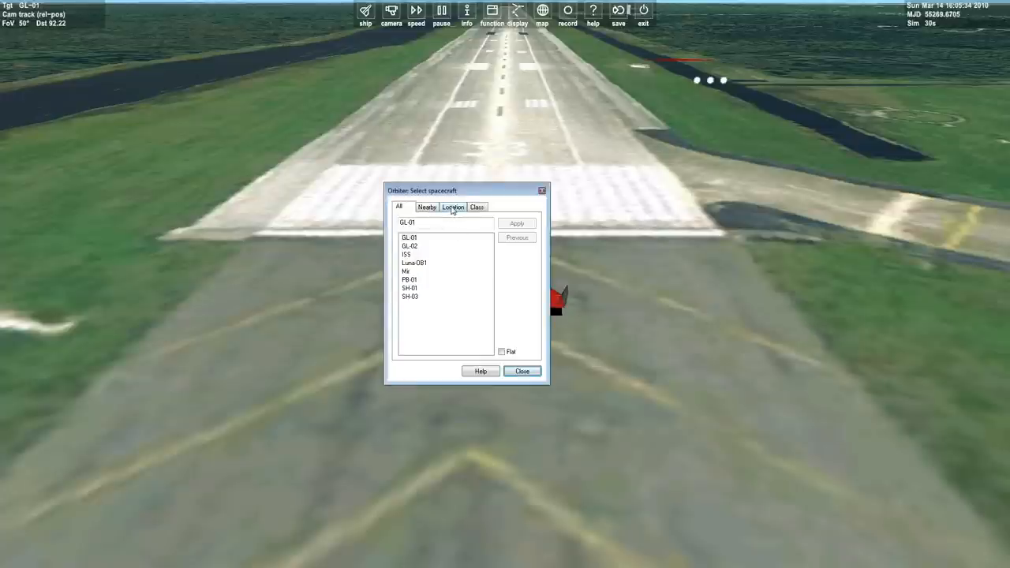
From the by-location list, switch control to the SH-01 craft on the Moon
left_click(452, 207)
left_click(405, 288)
left_click(432, 306)
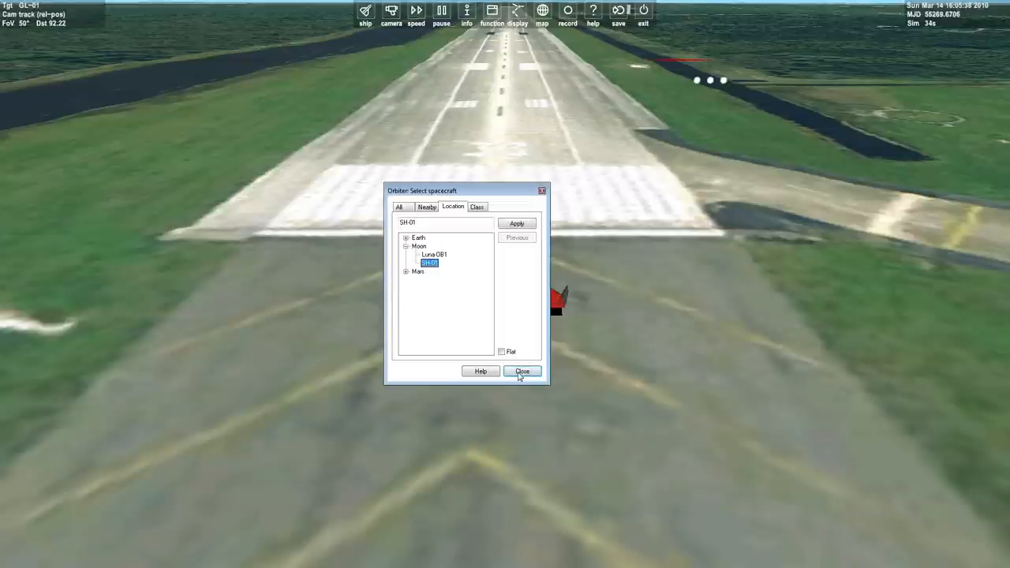
left_click(516, 223)
left_click(542, 193)
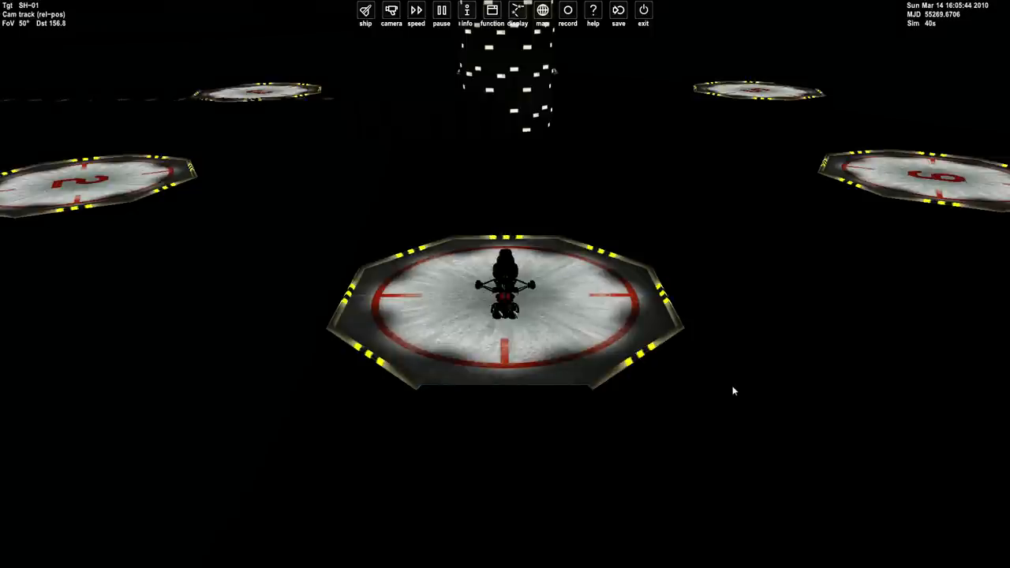
Swing the camera to low side views around SH-01's landing pad, zooming out and back in
key("ctrl+Down")
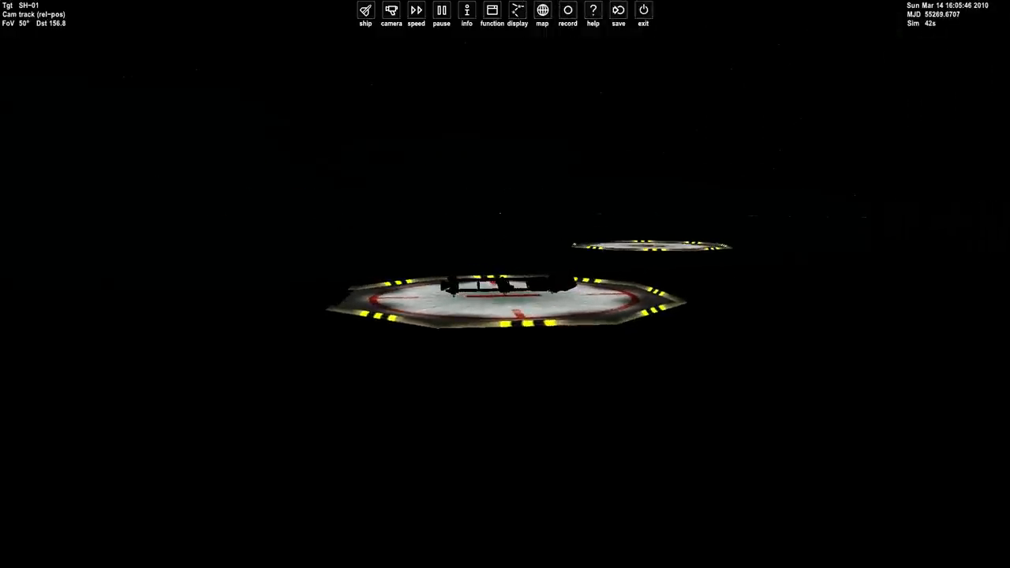
key("ctrl+Left")
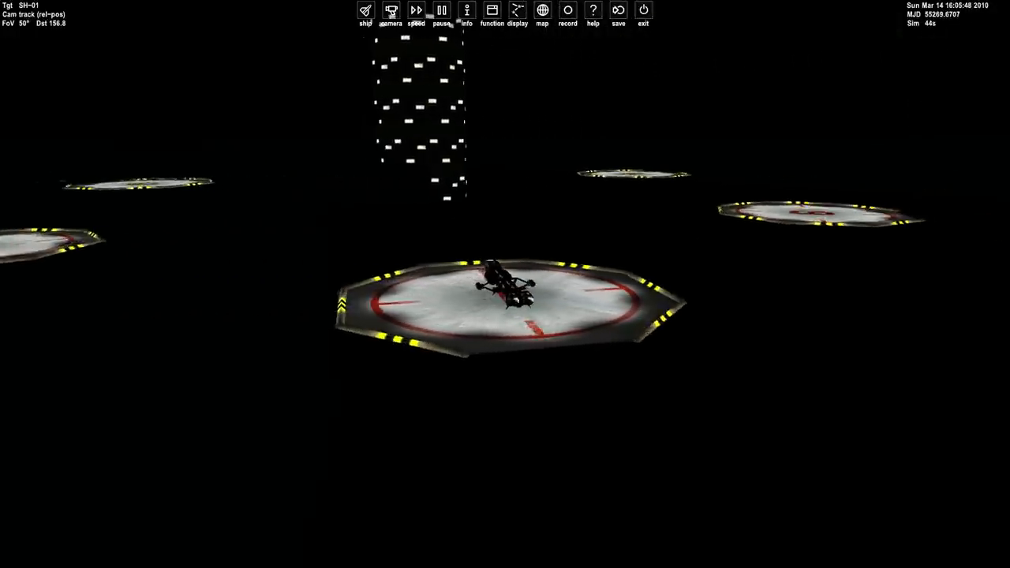
key("Page_Down")
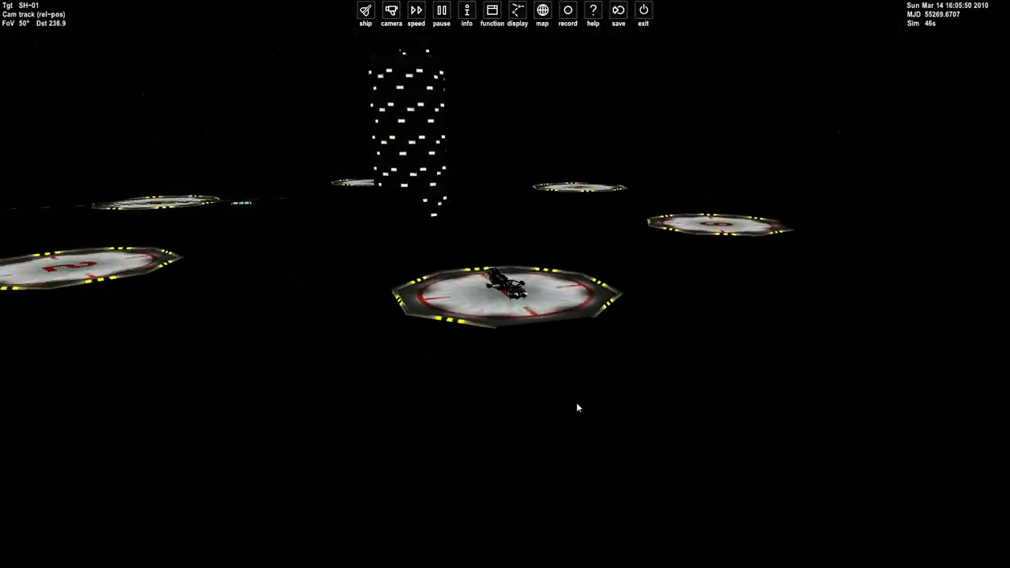
key("Page_Up")
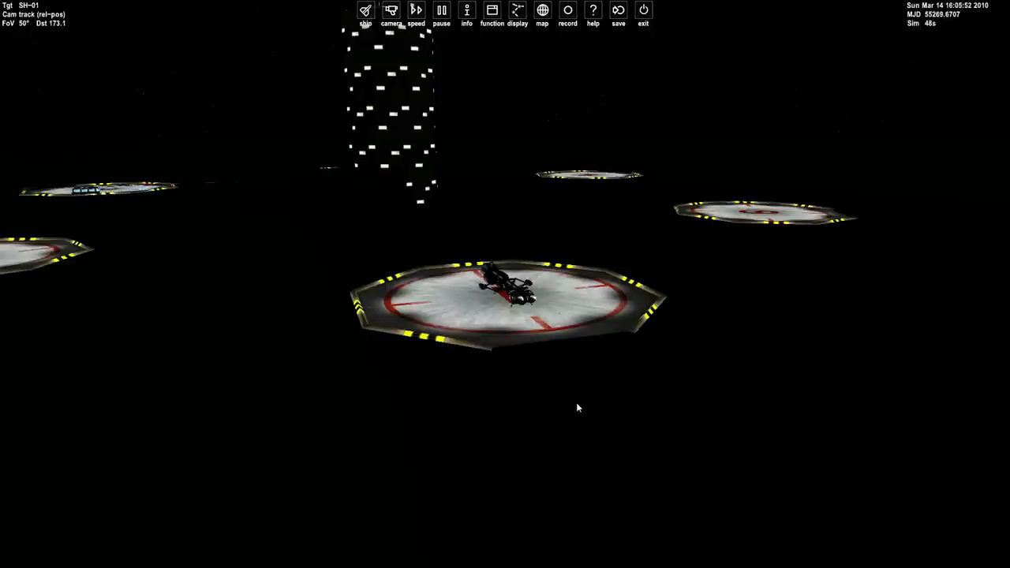
Toggle time acceleration with T/R and pull the camera far above the base and lunar terrain
key("ctrl+Right")
key("t")
key("t")
key("t")
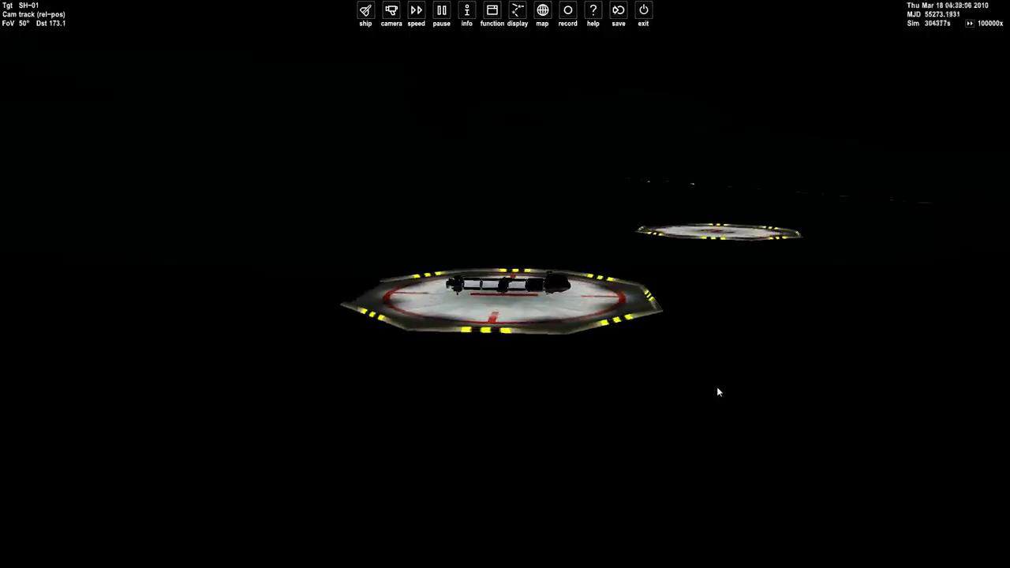
key("Page_Down")
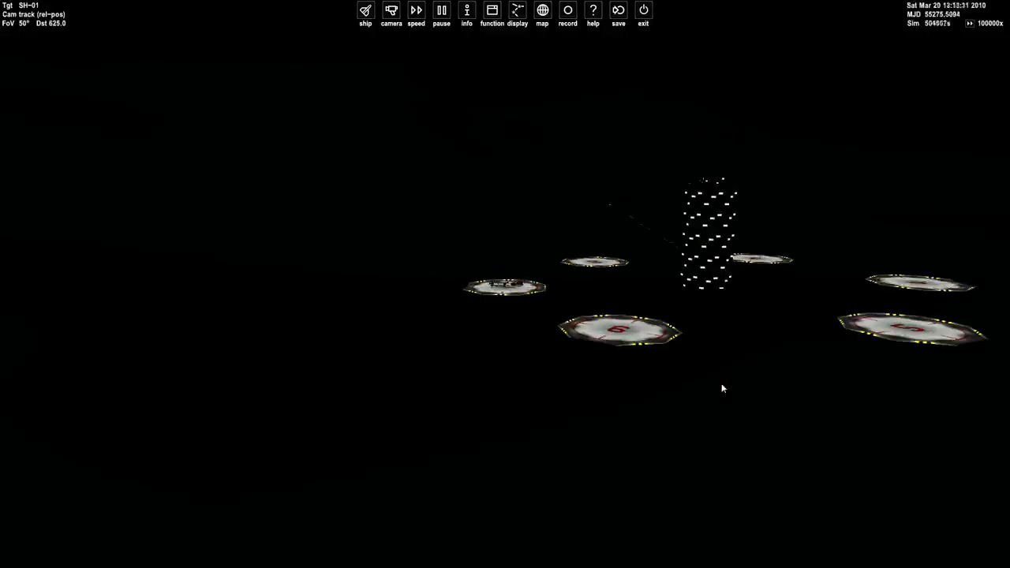
key("Page_Down")
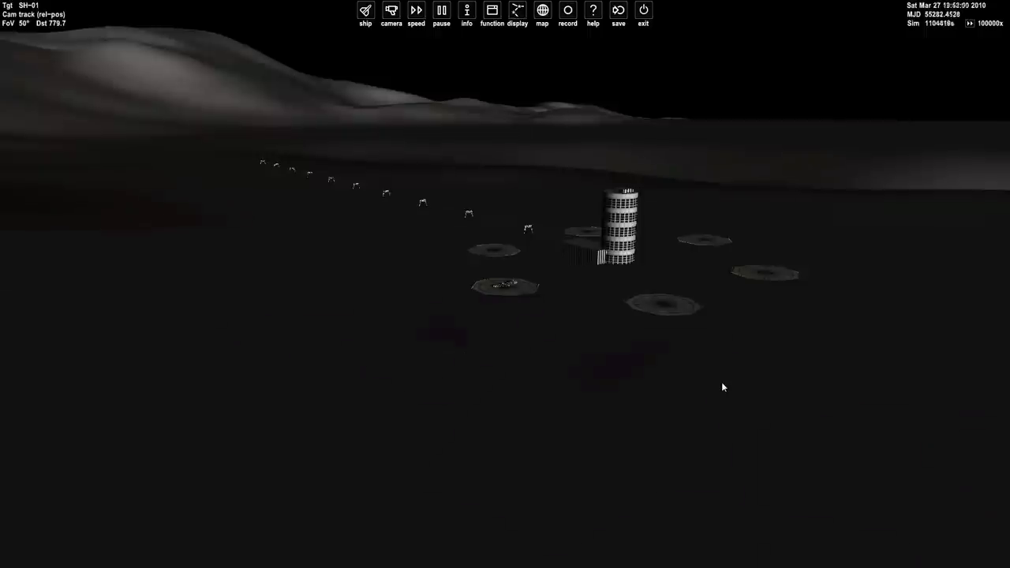
key("r")
key("r")
key("r")
key("Page_Down")
key("Page_Down")
key("Page_Down")
key("Page_Down")
key("Page_Down")
key("Page_Down")
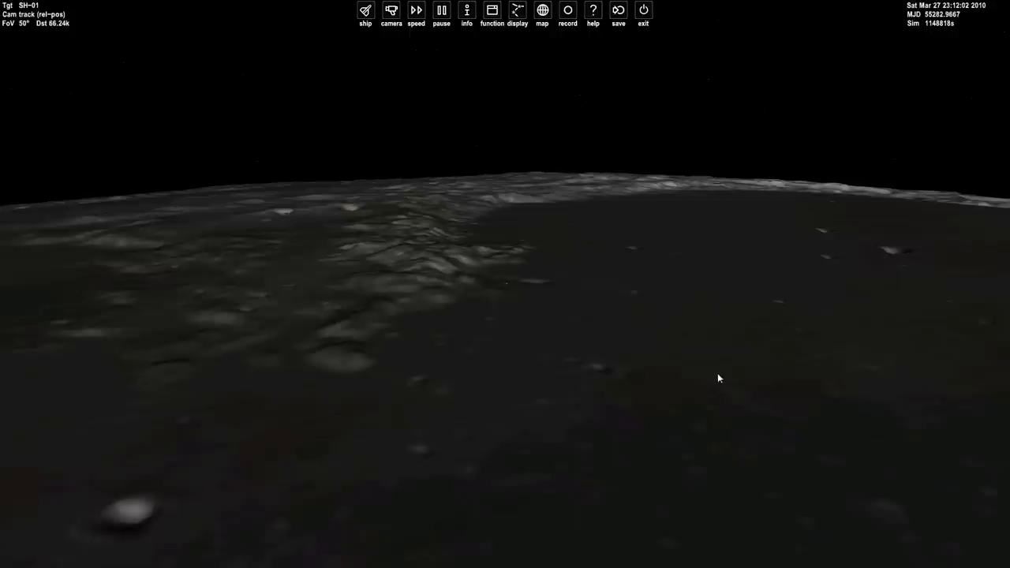
key("Page_Down")
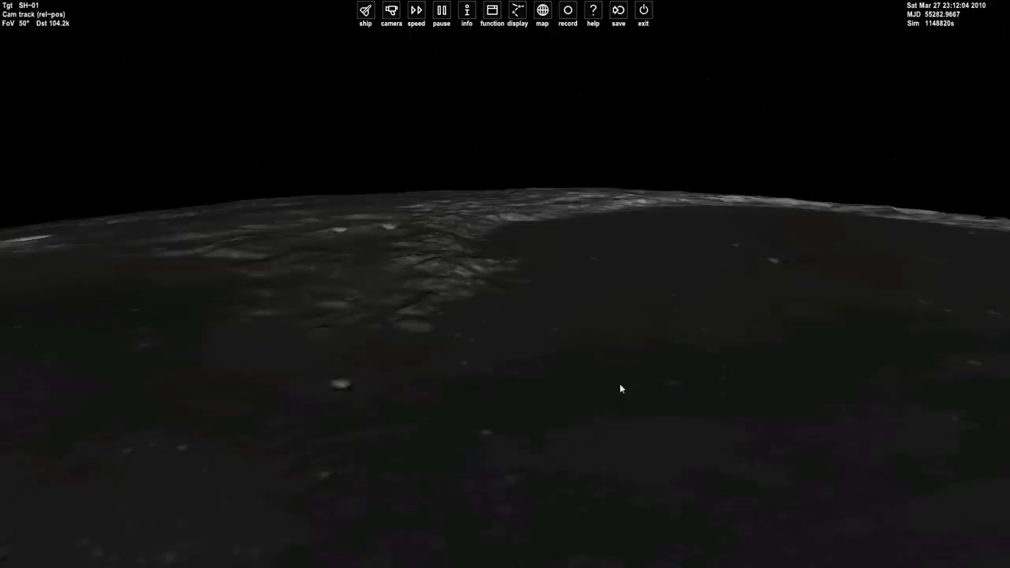
key("ctrl+Up")
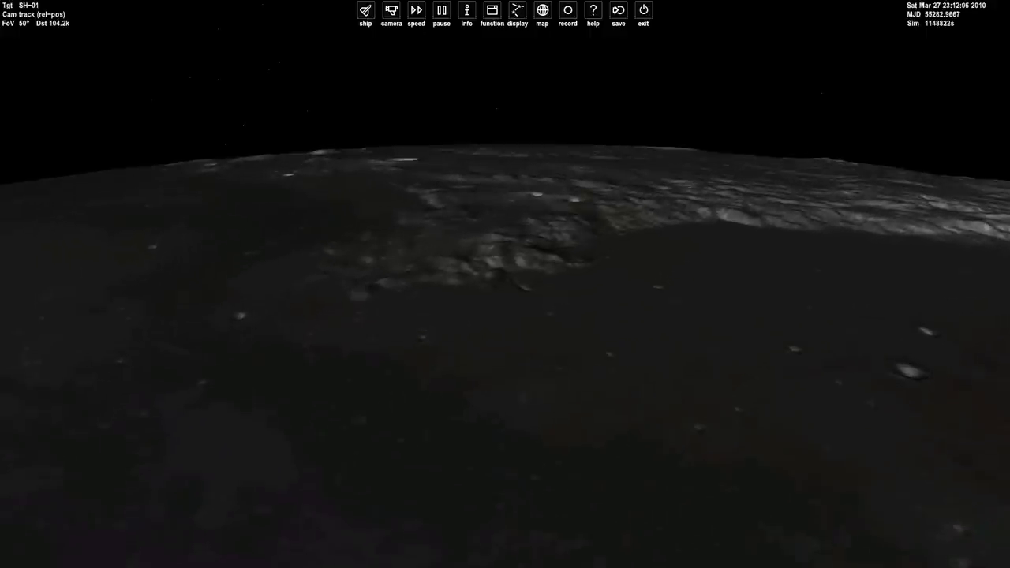
Pull back until the Moon is a small disc and orbit the camera toward its lit side
key("t")
key("r")
key("r")
key("Page_Down")
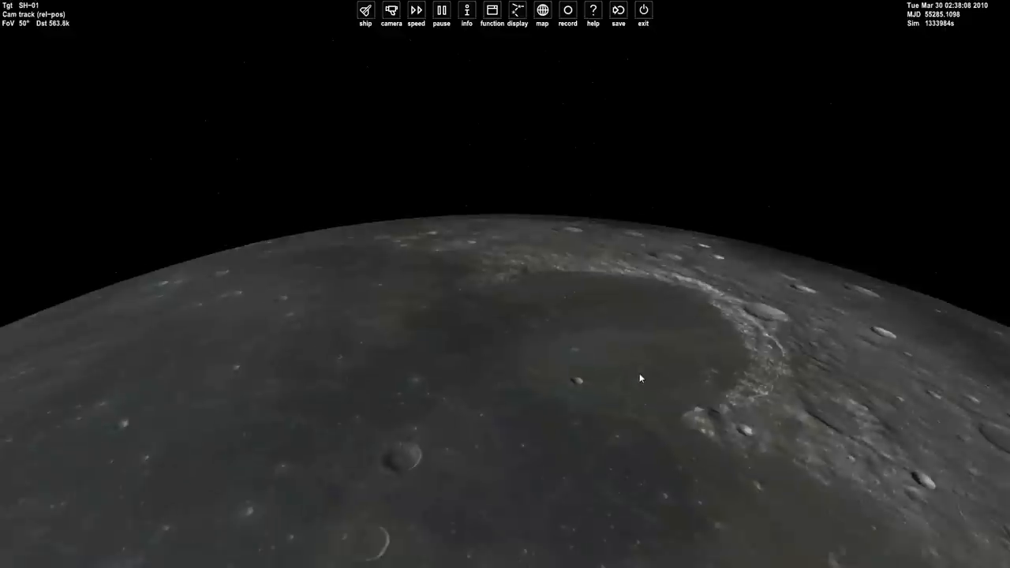
key("Page_Down")
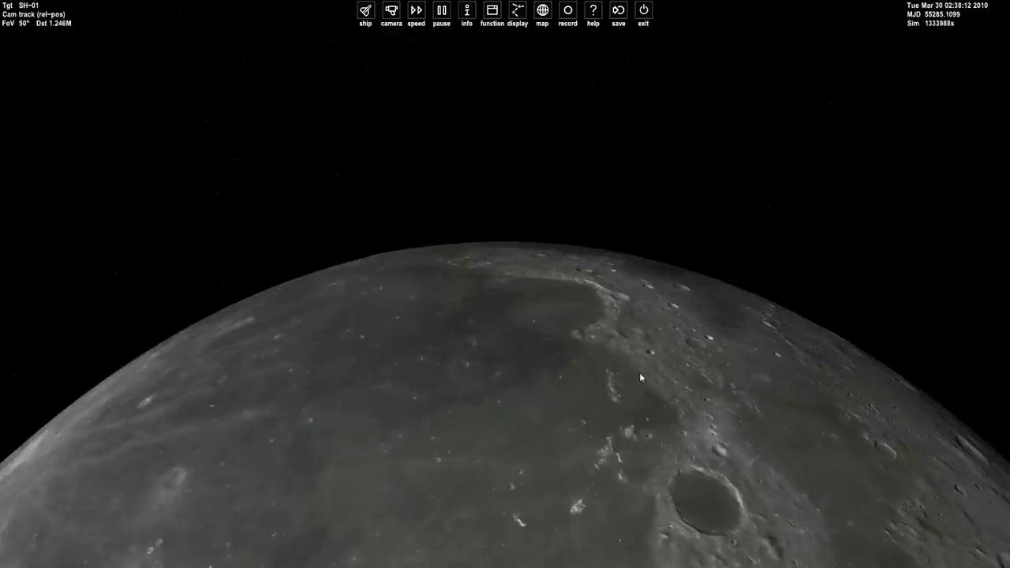
key("Page_Down")
key("Page_Down")
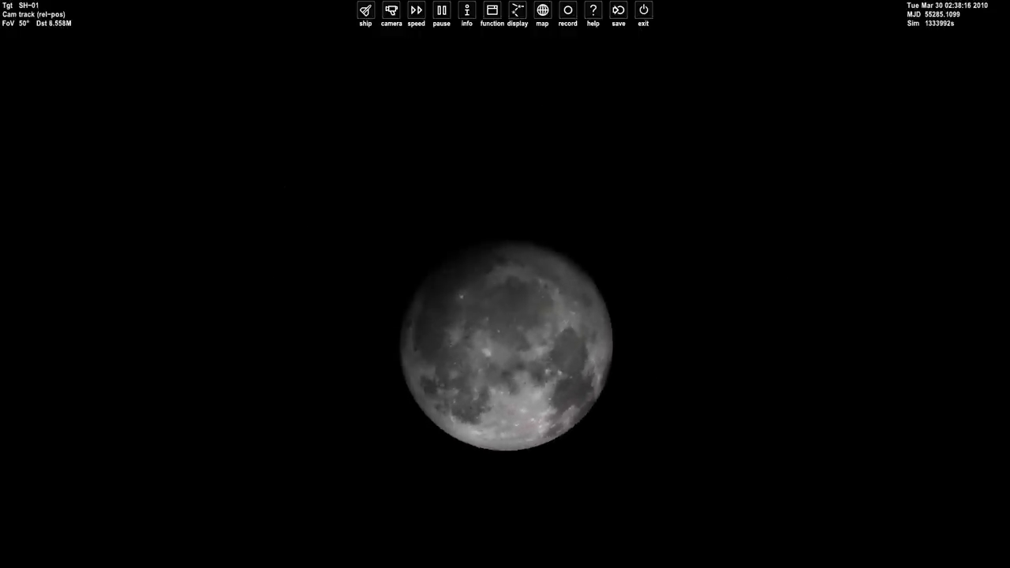
key("Page_Down")
key("Left")
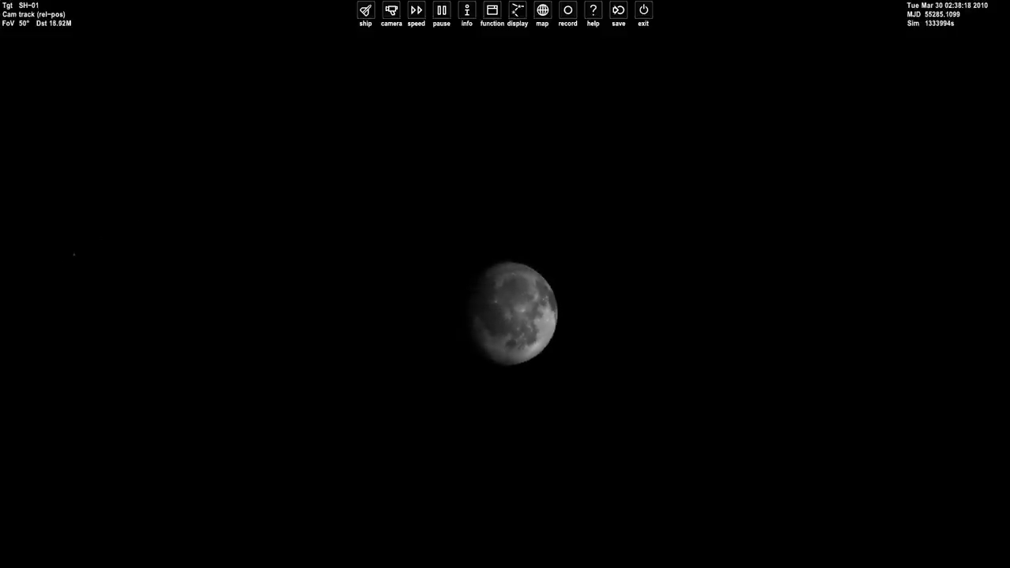
key("Left")
key("Page_Down")
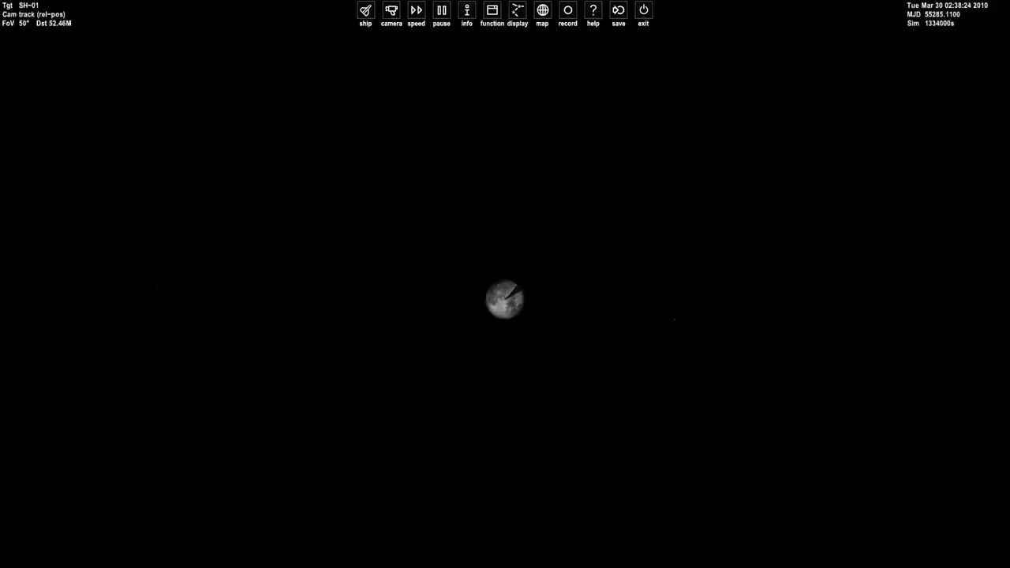
key("Left")
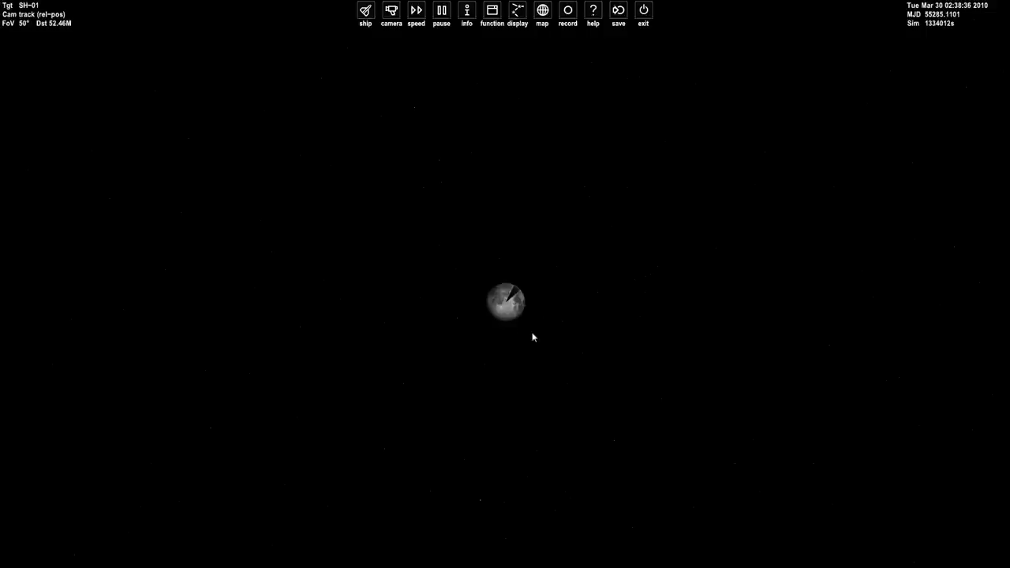
scroll("down", 3)
scroll("down", 3)
scroll("down", 3)
scroll("down", 3)
scroll("up", 3)
scroll("up", 3)
scroll("up", 3)
scroll("up", 3)
scroll("down", 3)
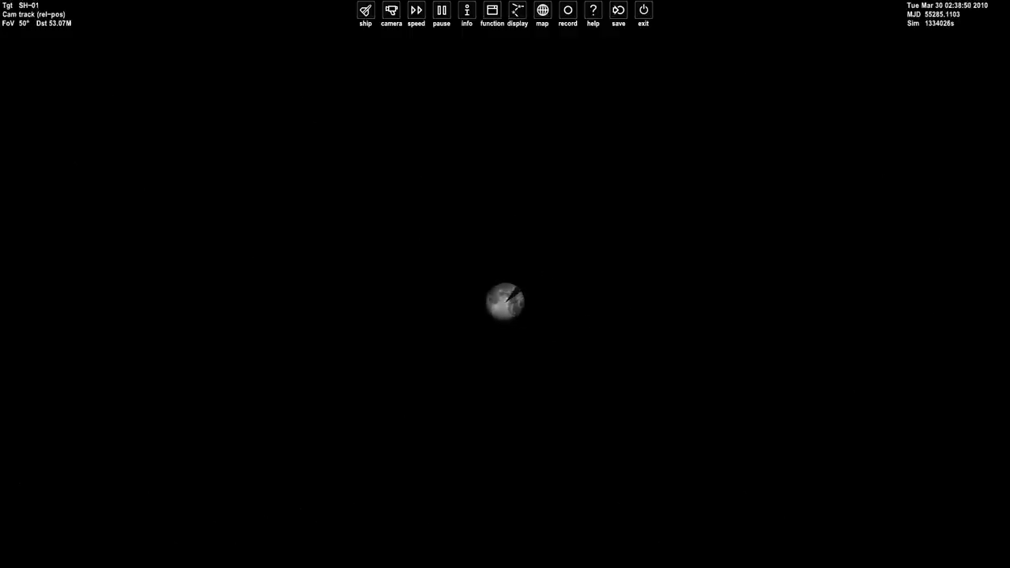
scroll("up", 3)
scroll("down", 3)
left_click_drag(513, 296, 565, 323)
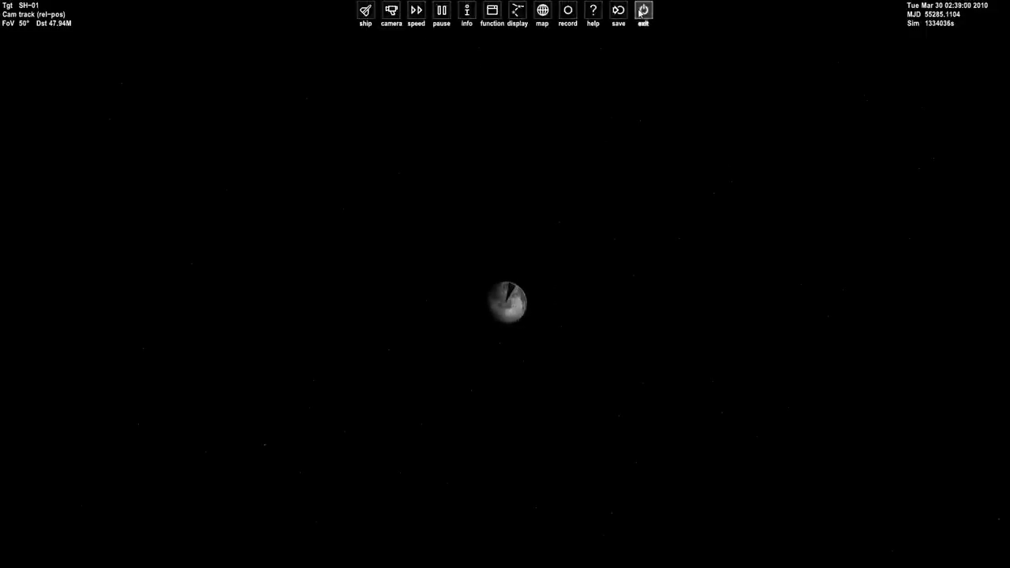
Exit to the Launchpad, tick 'Disable hardware pageflip' in Video settings and relaunch Orbiter
left_click(643, 10)
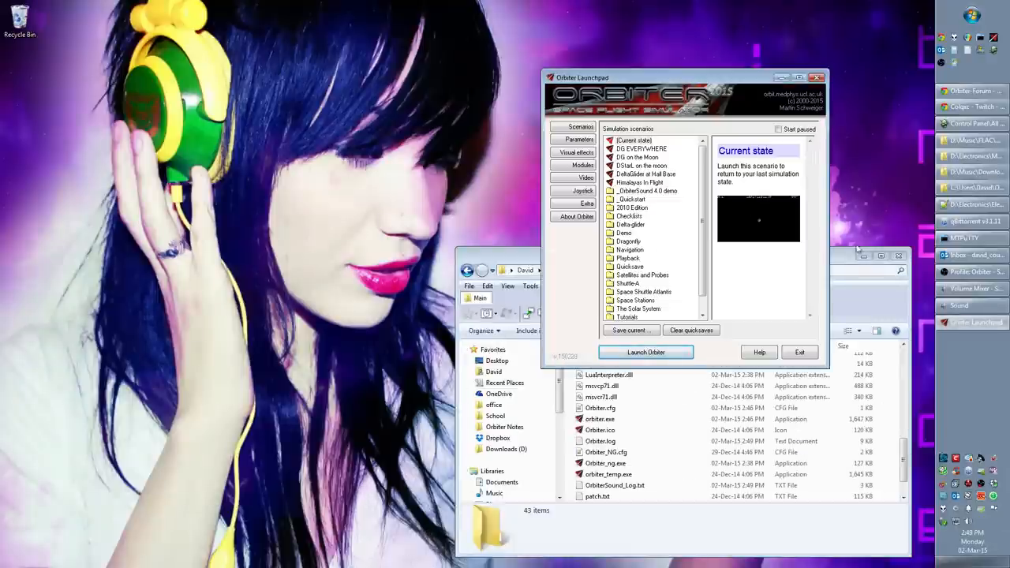
left_click(863, 256)
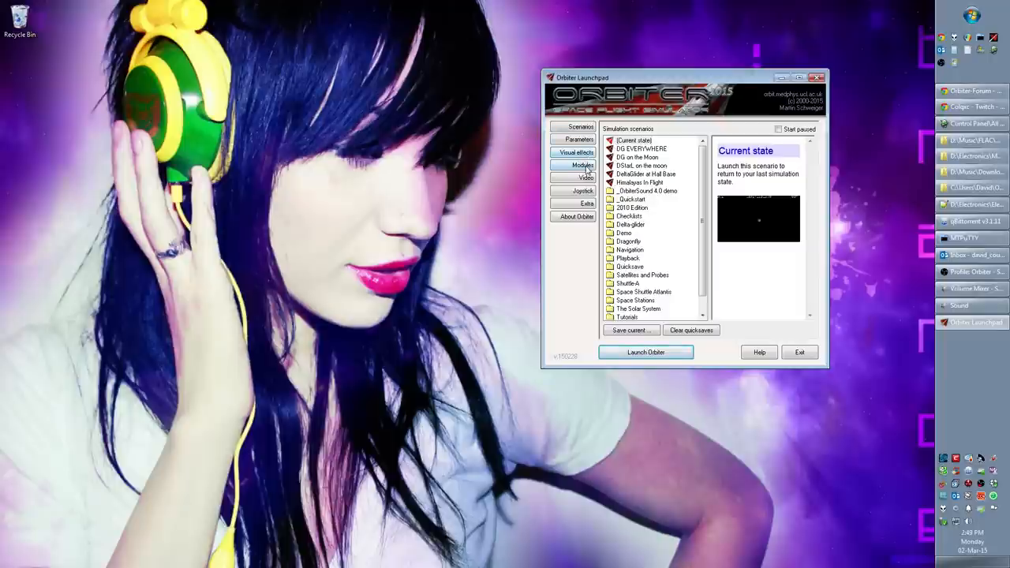
left_click(585, 177)
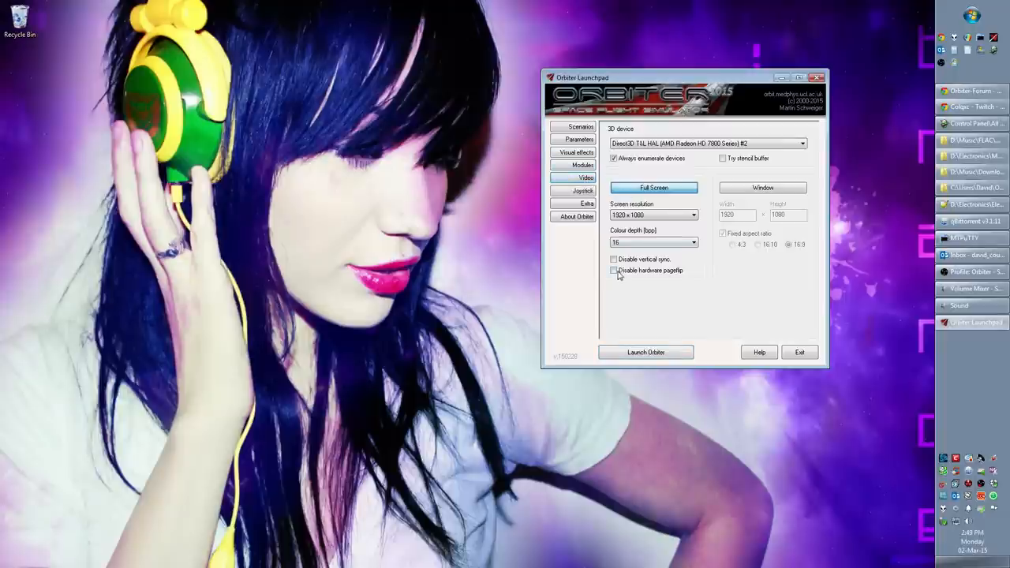
left_click(613, 271)
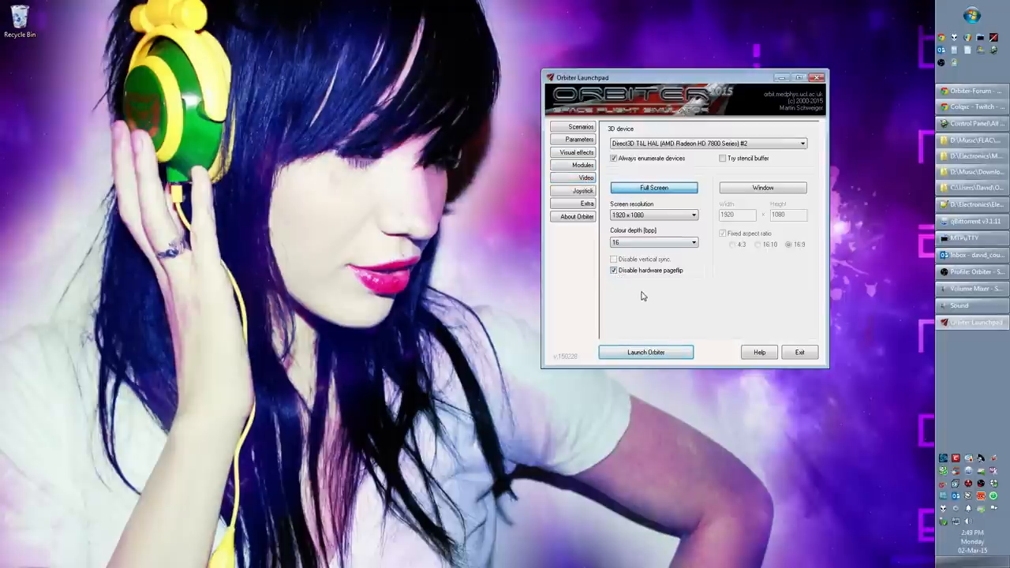
left_click(655, 353)
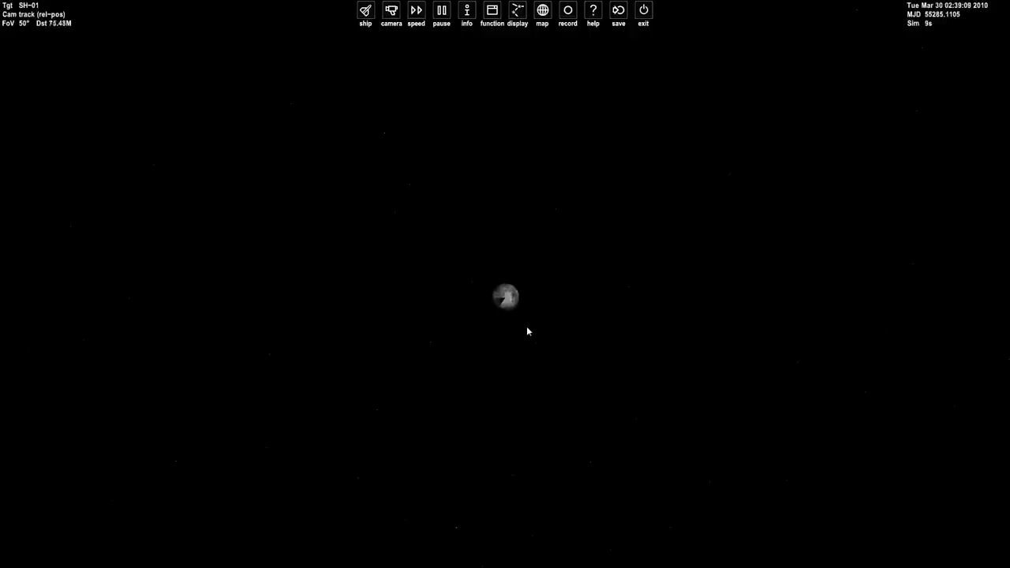
scroll("up", 3)
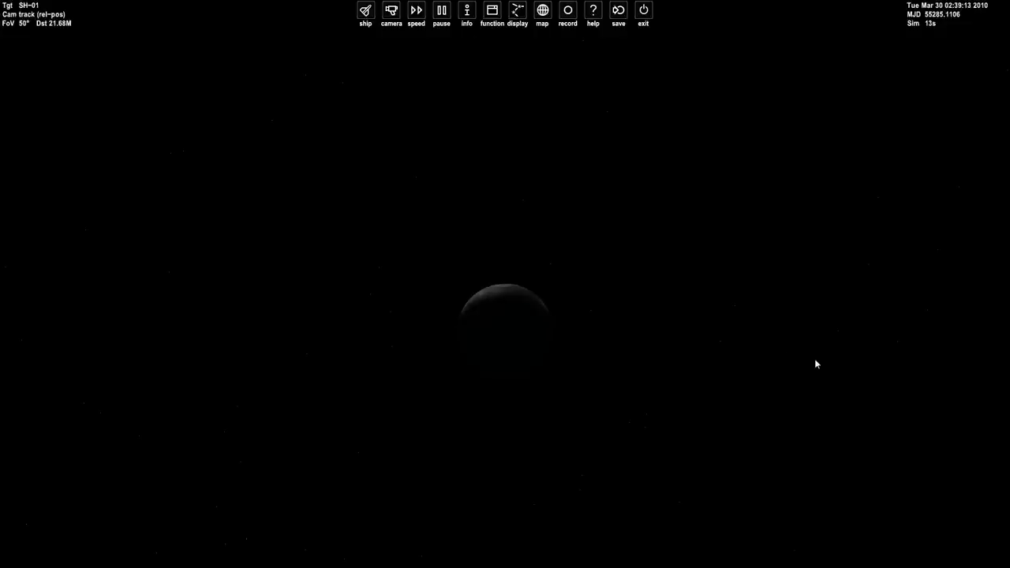
Check the spacecraft list and the Ctrl+F4 custom functions list, dismissing both
key("F3")
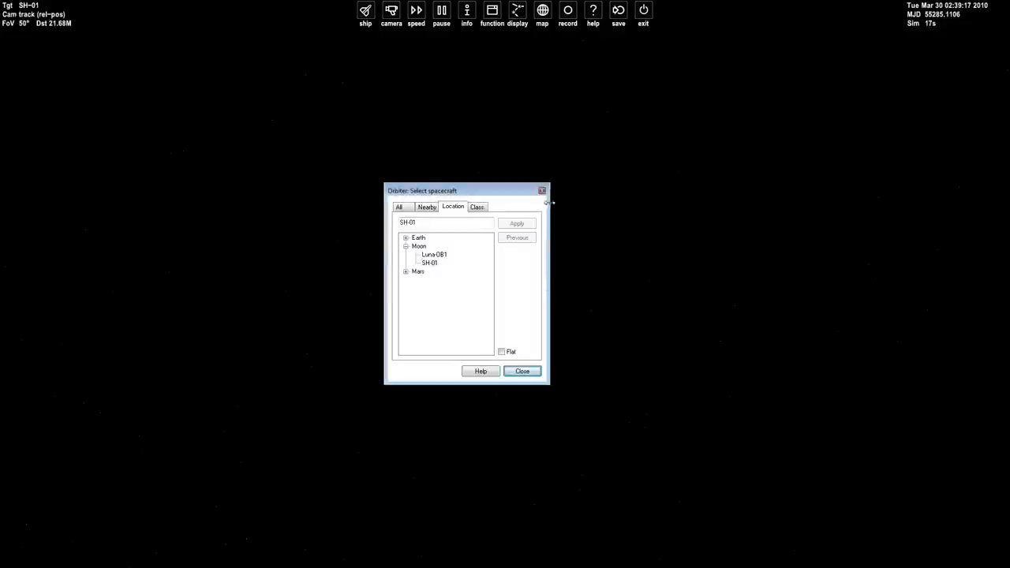
left_click(542, 191)
scroll("up", 3)
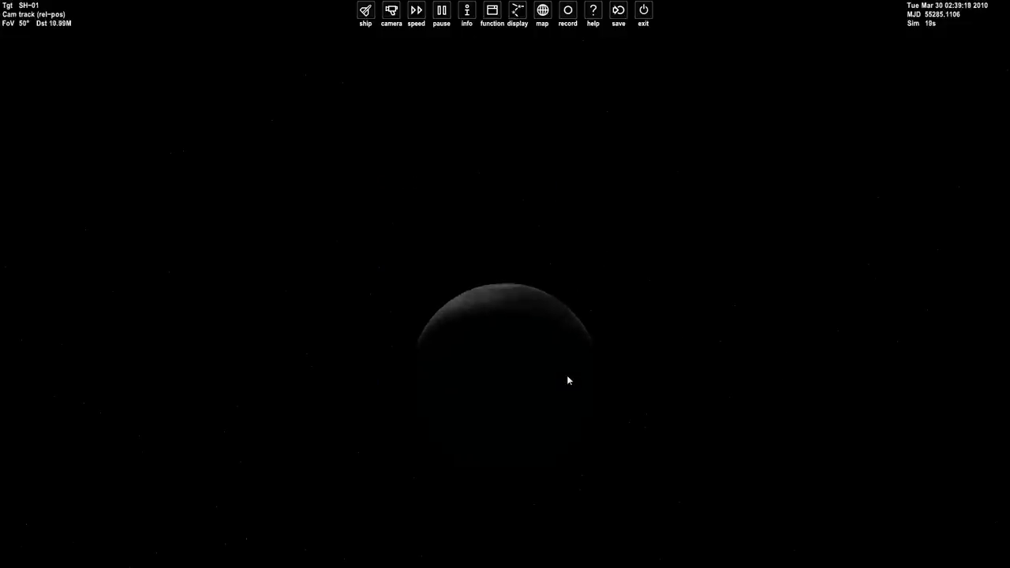
left_click_drag(566, 381, 486, 396)
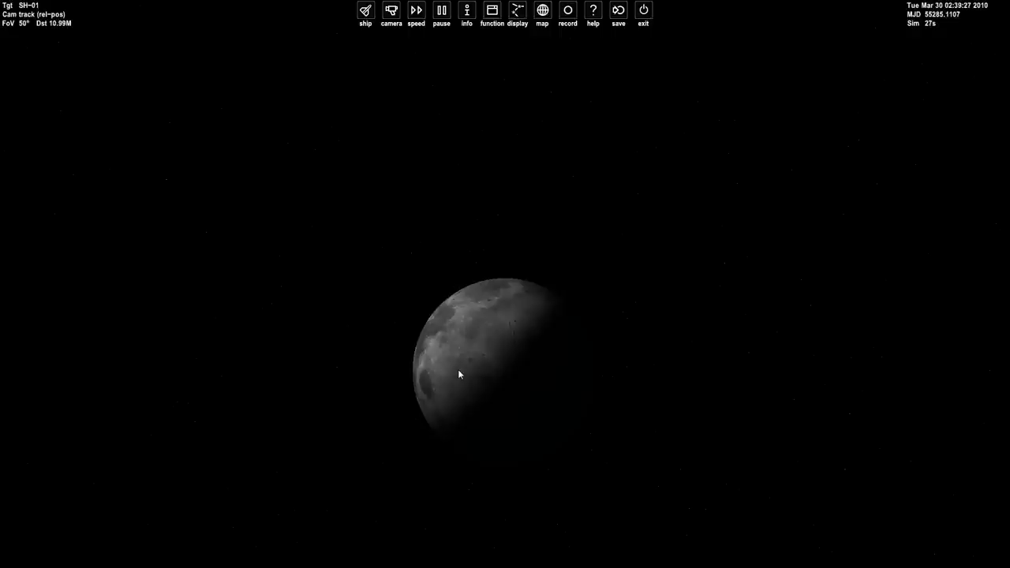
key("ctrl+F4")
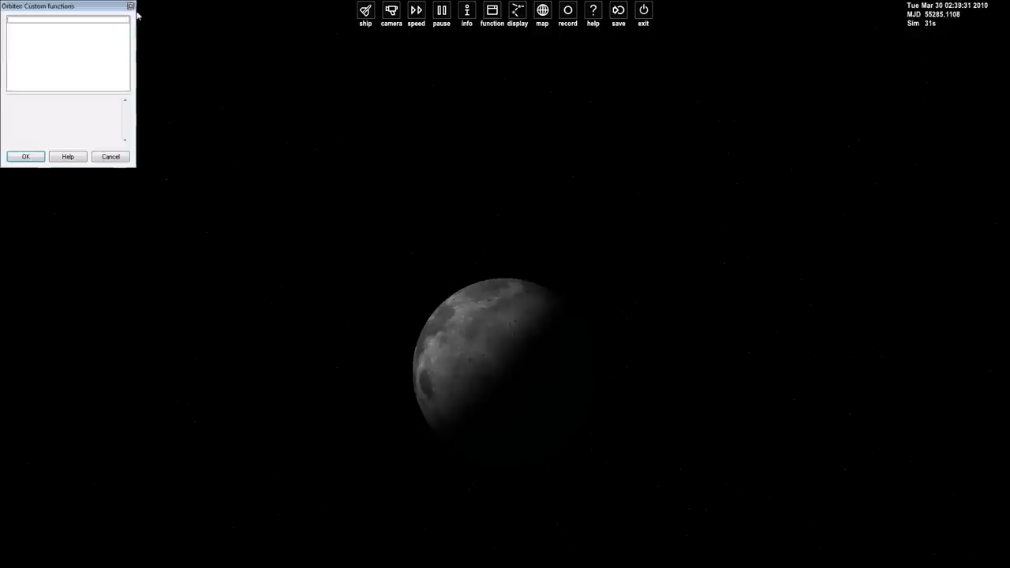
left_click(130, 6)
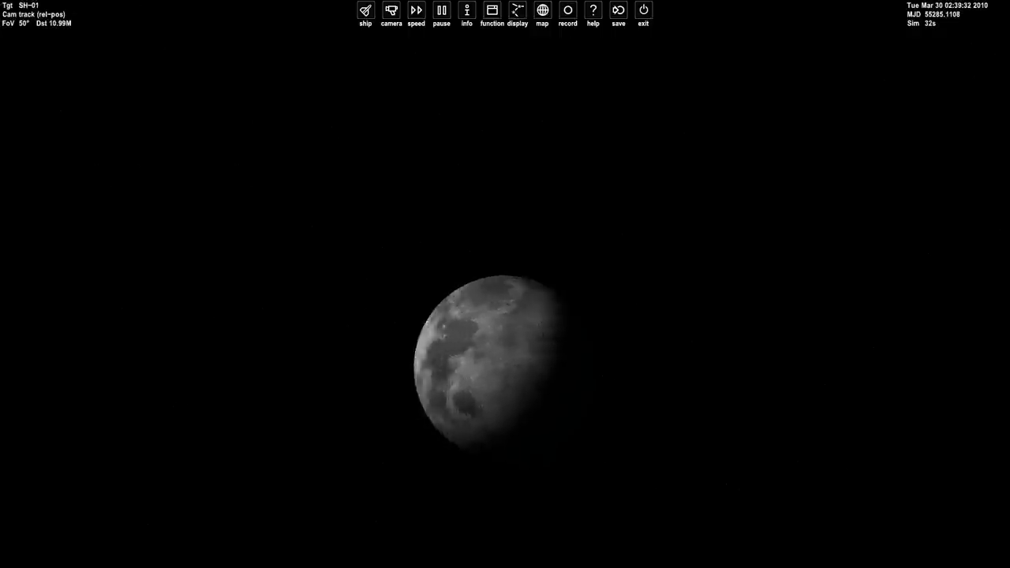
Reopen the spacecraft list and the toolbar's Custom functions dialog, move it aside, and cancel the empty list
key("F3")
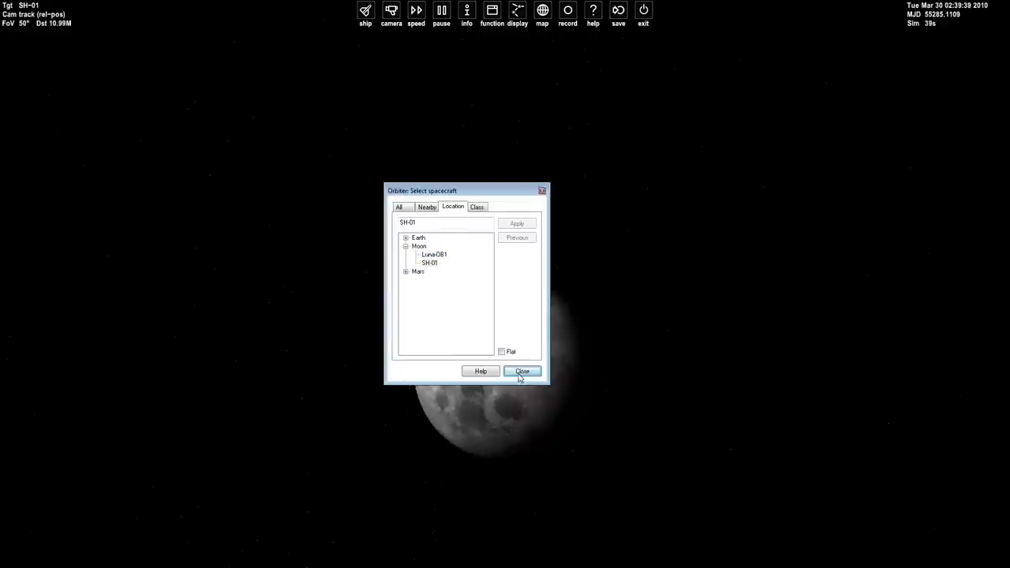
left_click(521, 372)
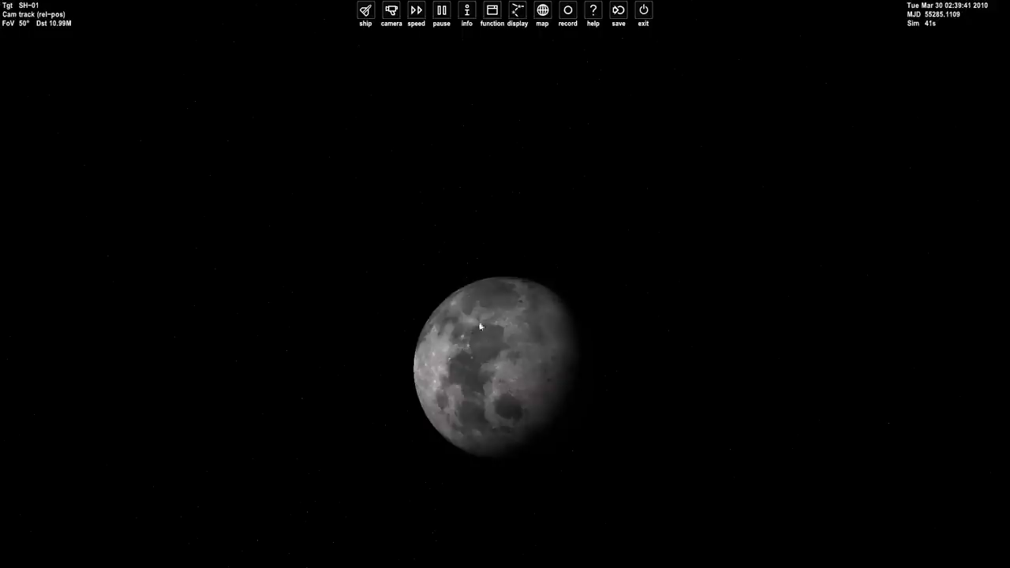
left_click(491, 10)
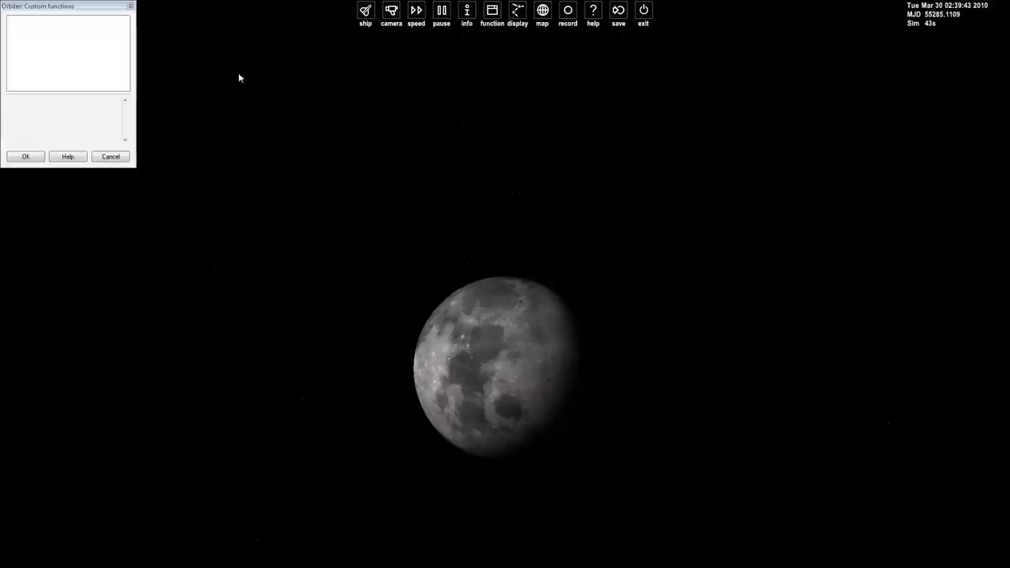
left_click_drag(89, 12, 203, 53)
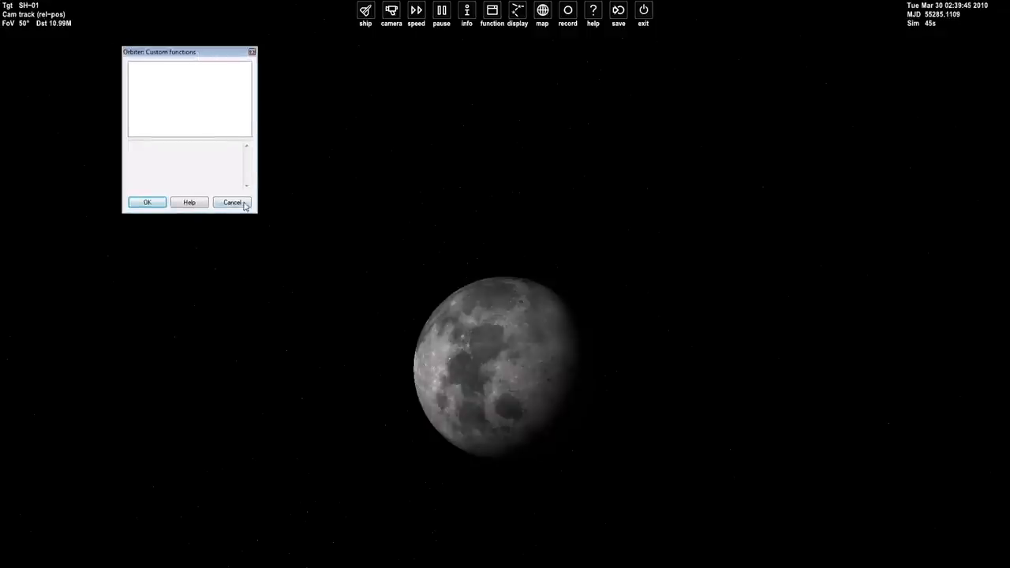
left_click(234, 203)
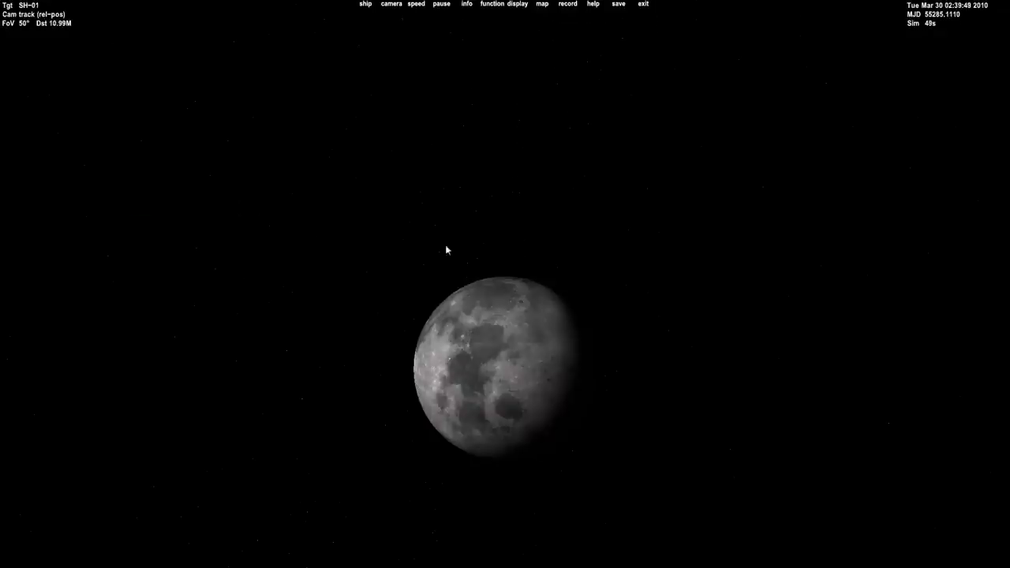
Exit to the Launchpad, enable the ScnEditor module under Tools and dialogs, and relaunch
left_click(644, 11)
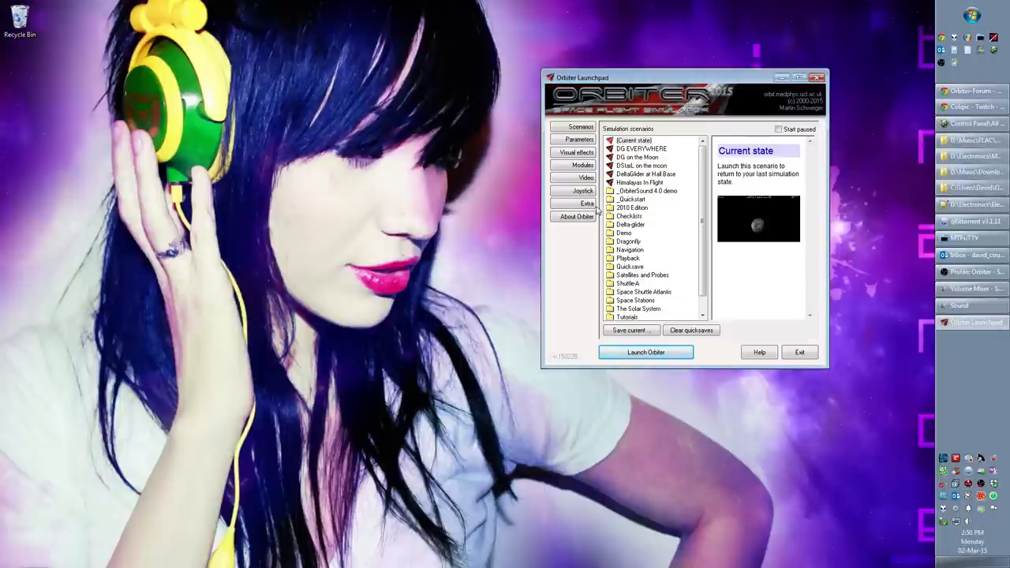
left_click(582, 165)
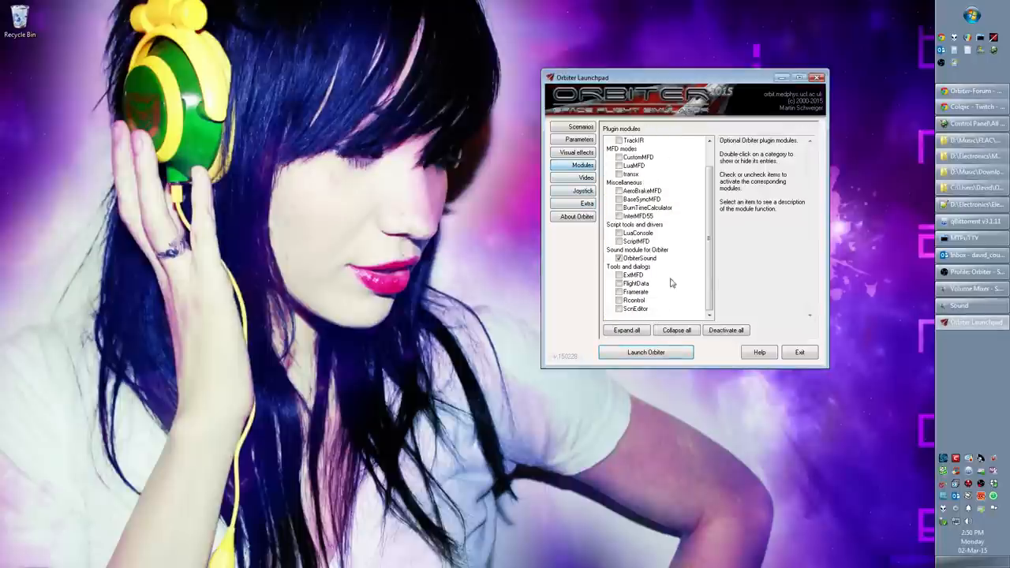
left_click(619, 308)
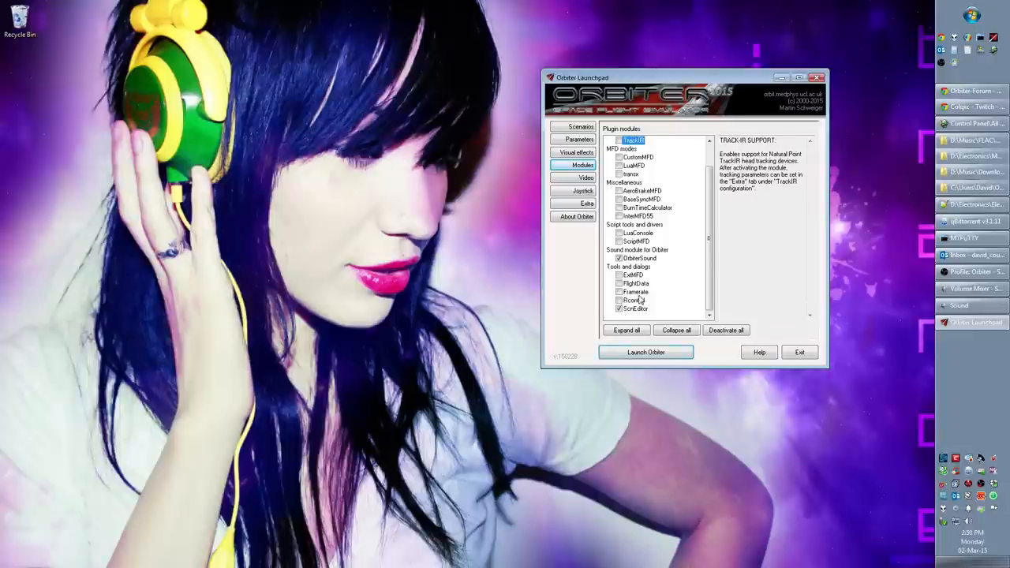
left_click(646, 352)
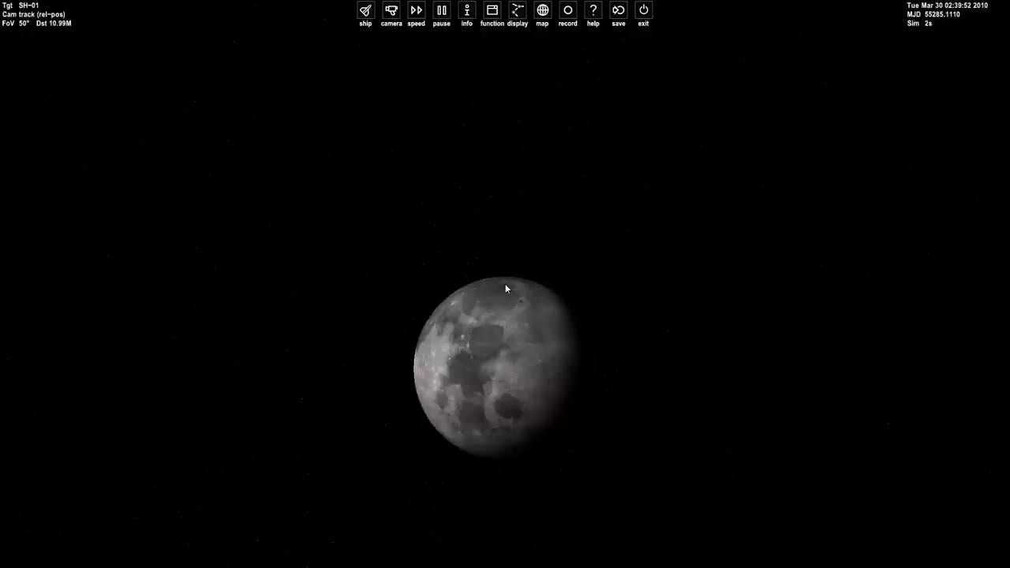
Open the Scenario Editor from the custom functions and edit SH-01's surface location
key("ctrl+F4")
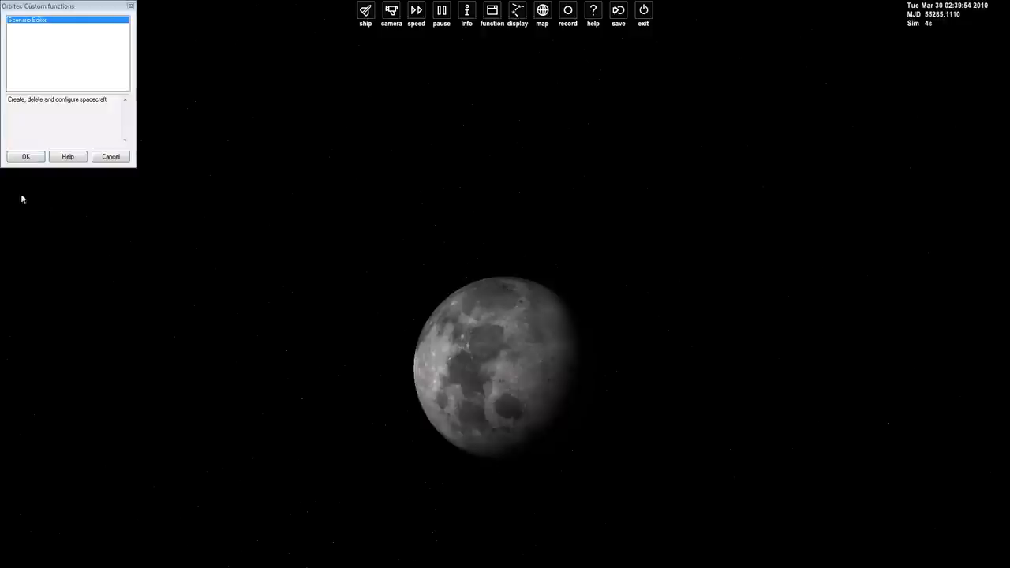
left_click(26, 156)
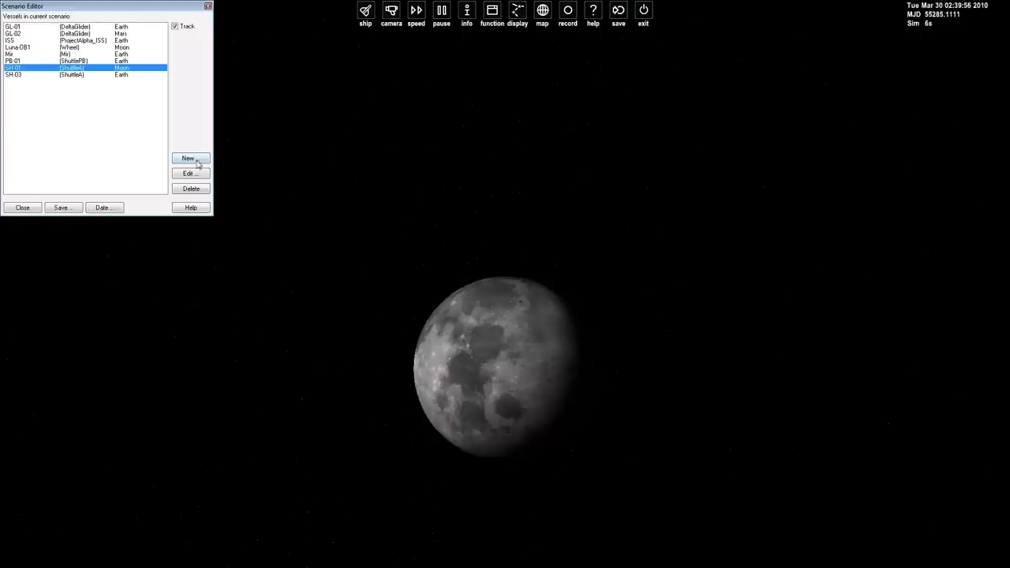
left_click(196, 173)
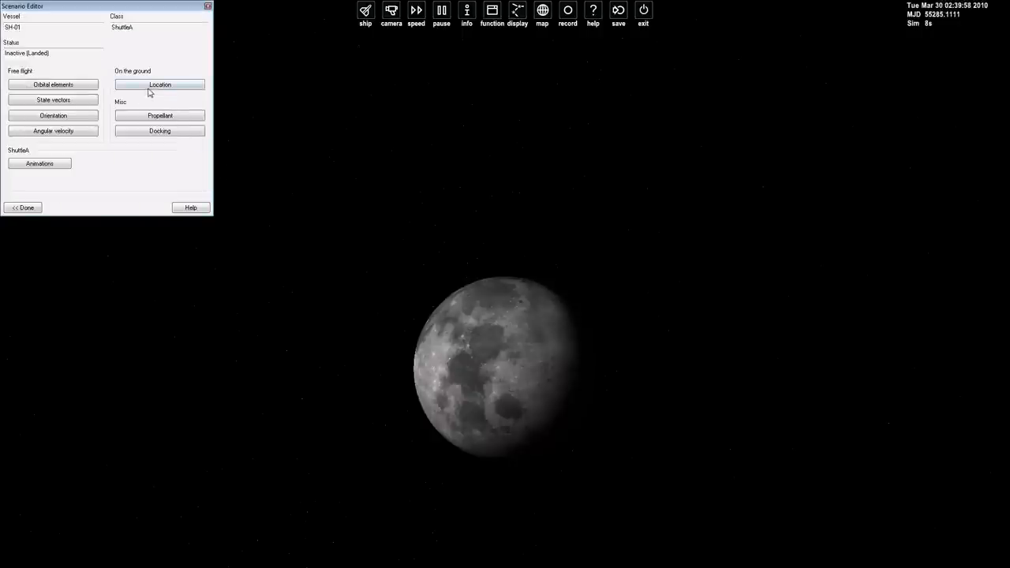
left_click(154, 88)
Set SH-01's celestial body to Deimos, apply it and close the Scenario Editor
left_click(201, 67)
left_click(201, 67)
left_click(201, 39)
left_click(131, 56)
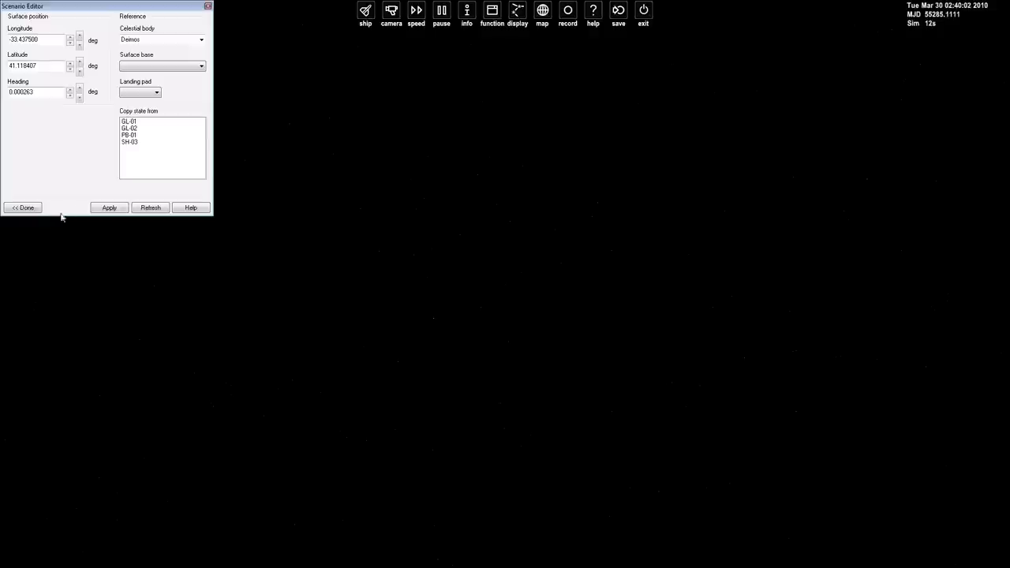
left_click(109, 207)
left_click(24, 207)
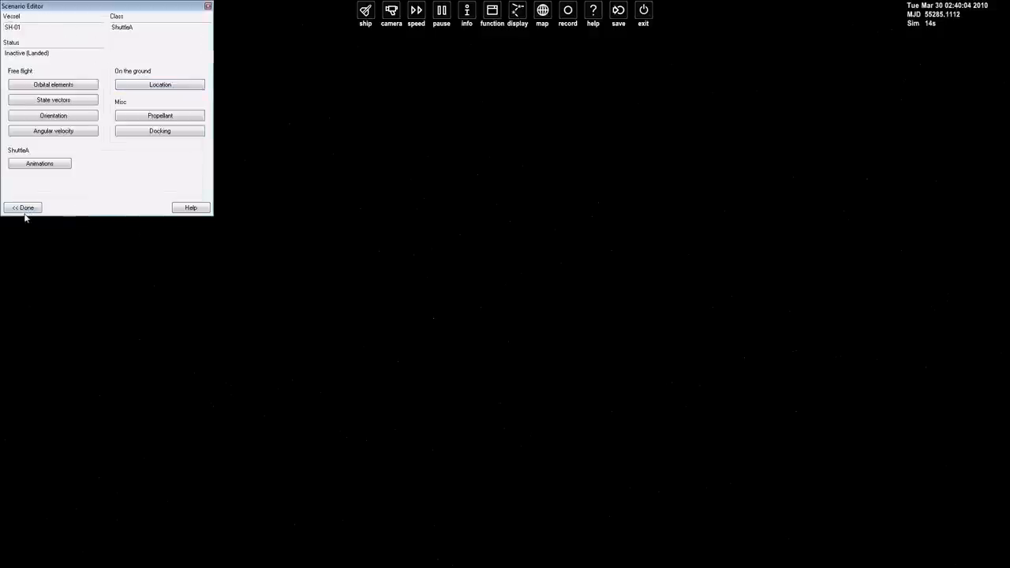
left_click(24, 208)
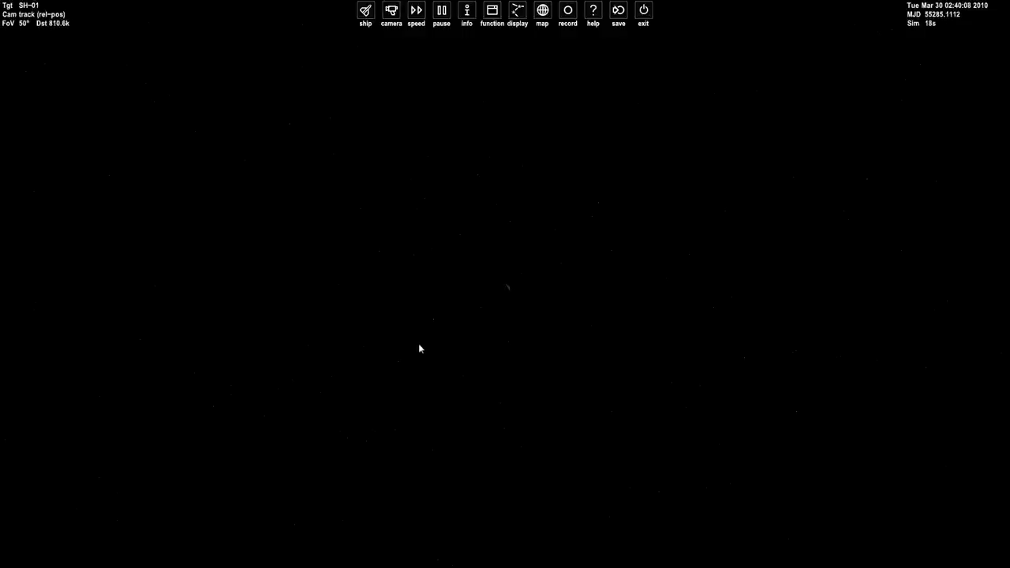
scroll("up", 3)
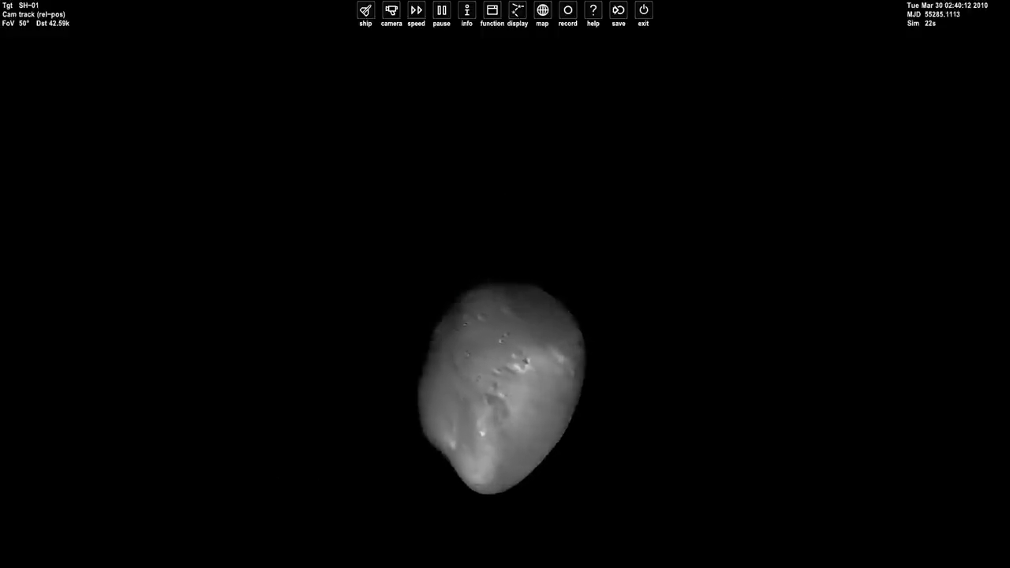
scroll("up", 3)
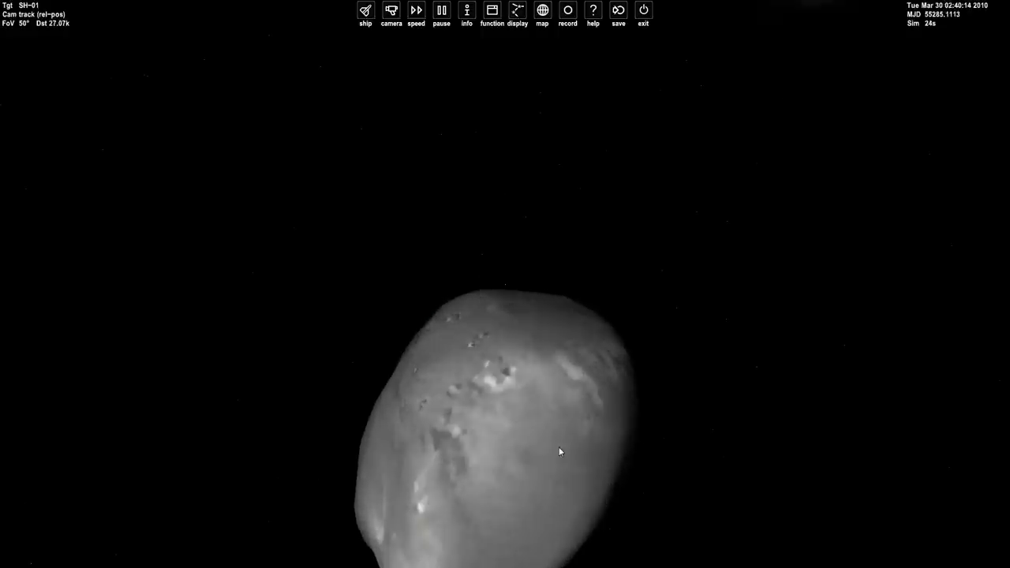
Orbit the camera around Deimos until Mars looms in the background beside it
left_click_drag(558, 446, 592, 473)
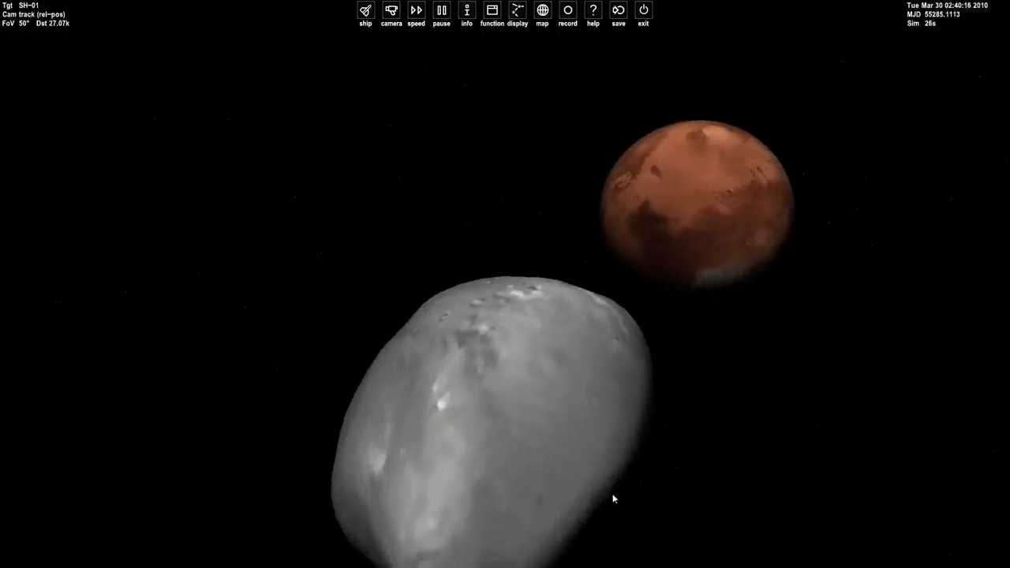
left_click_drag(633, 500, 504, 355)
left_click_drag(700, 413, 505, 355)
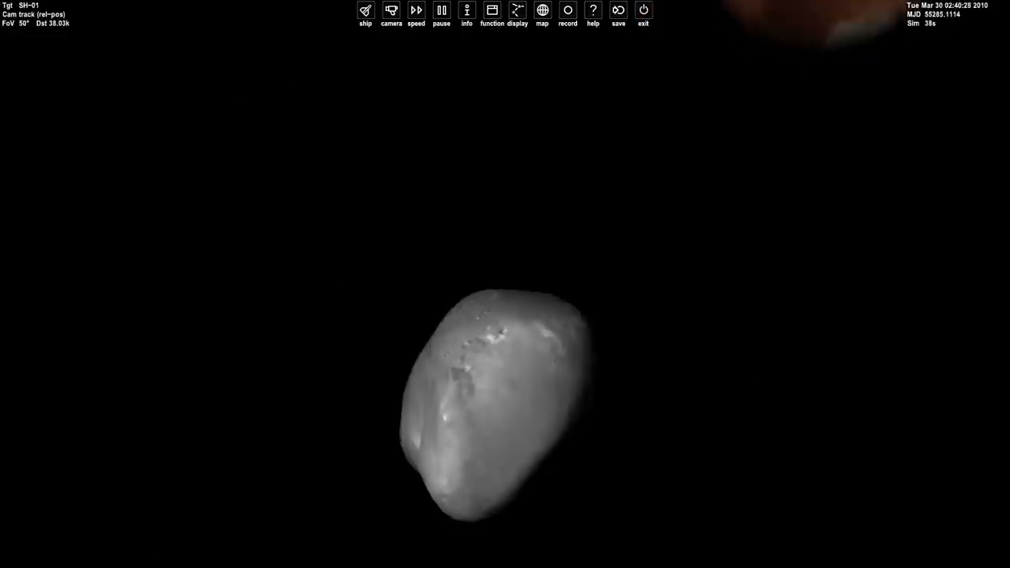
left_click_drag(504, 395, 442, 442)
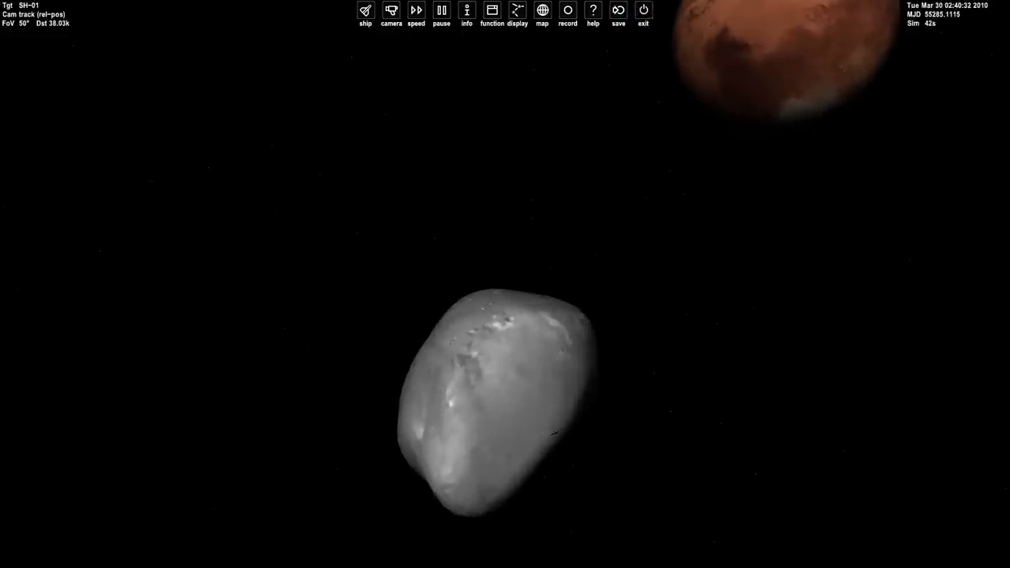
left_click_drag(554, 432, 561, 426)
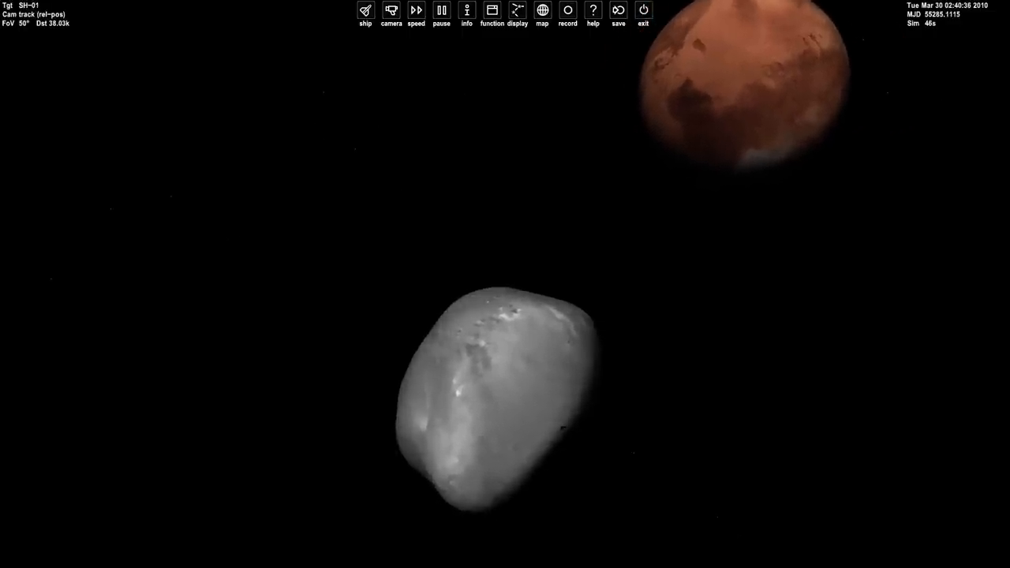
left_click_drag(562, 427, 505, 395)
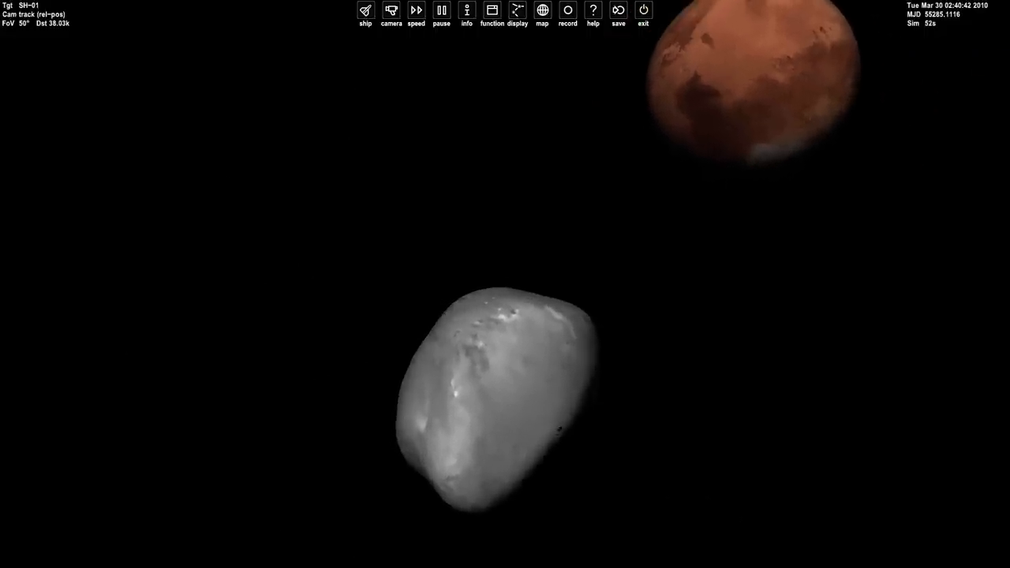
left_click_drag(559, 428, 763, 455)
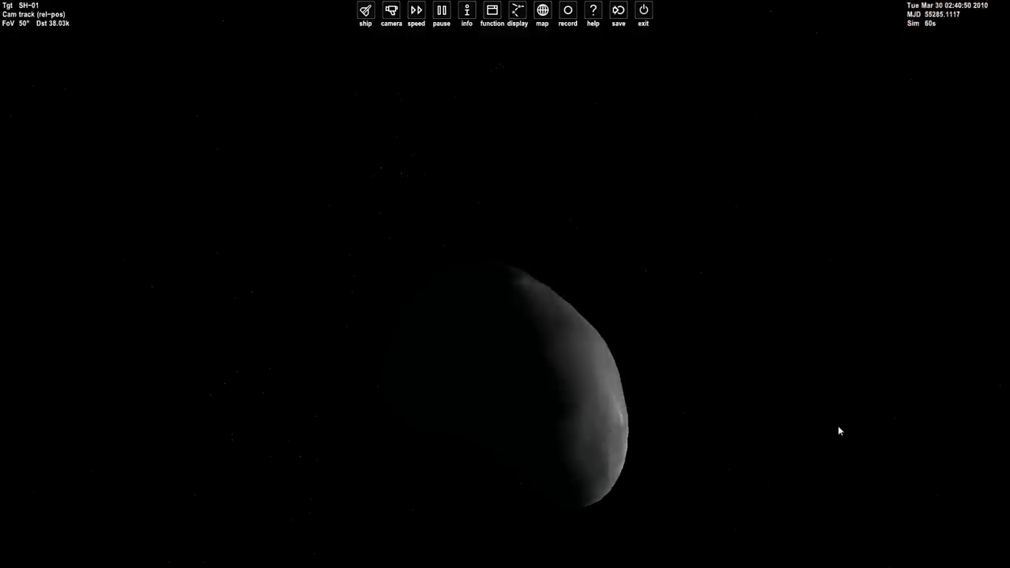
In the Camera dialog's Target tab, pick Phobos under Sun > Mars and apply it
key("ctrl+F1")
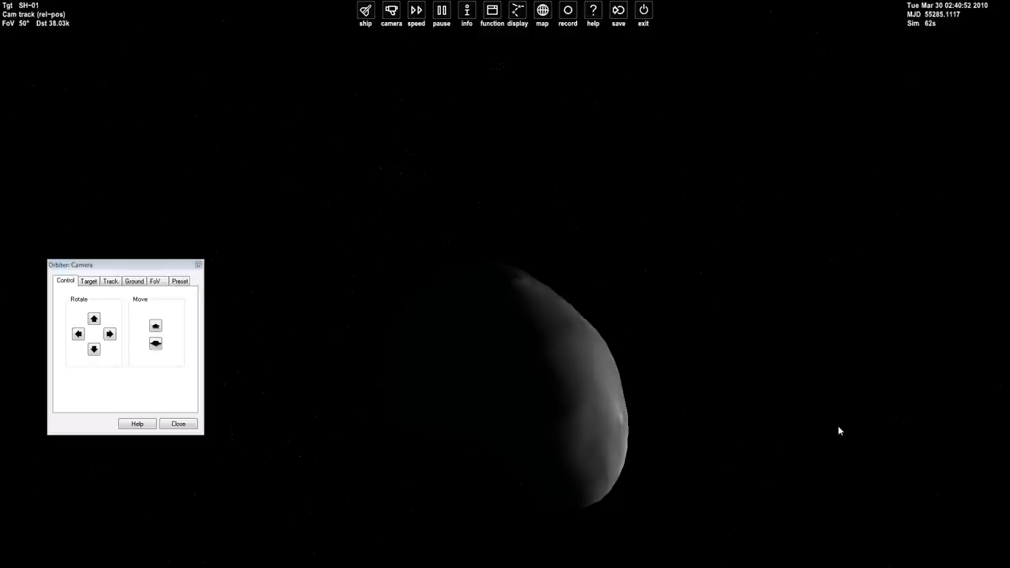
left_click(129, 289)
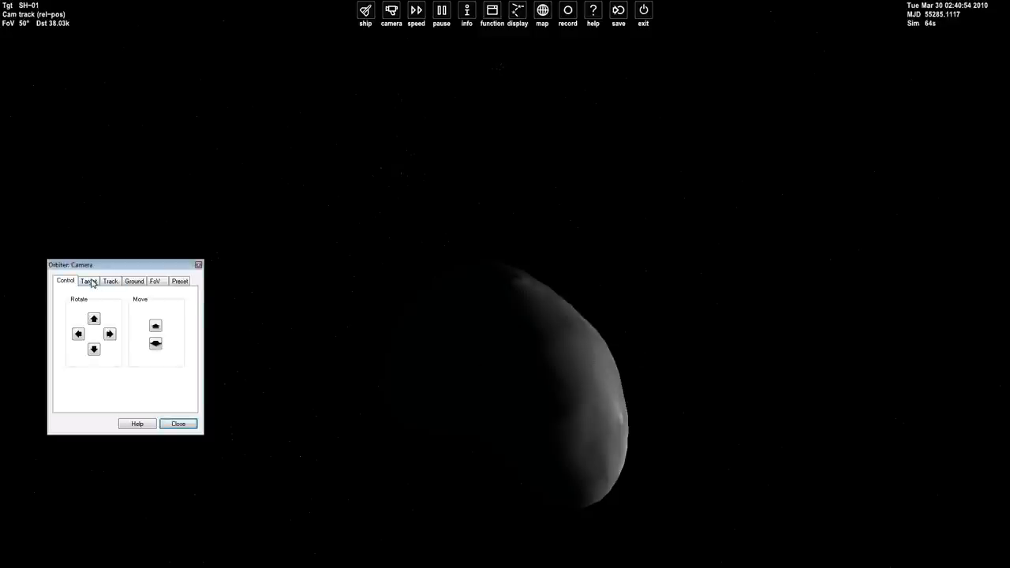
left_click(89, 282)
left_click(65, 311)
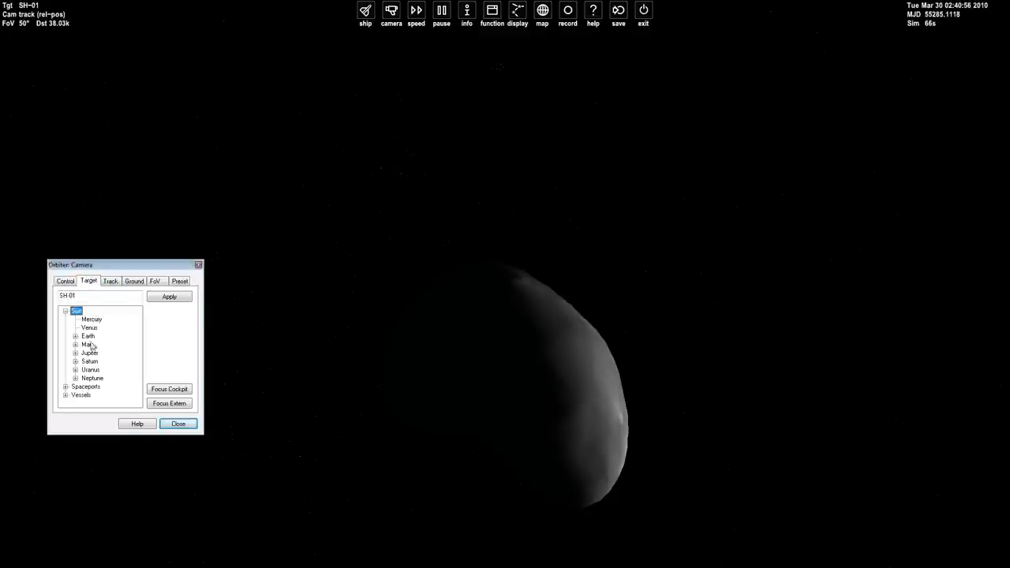
left_click(75, 345)
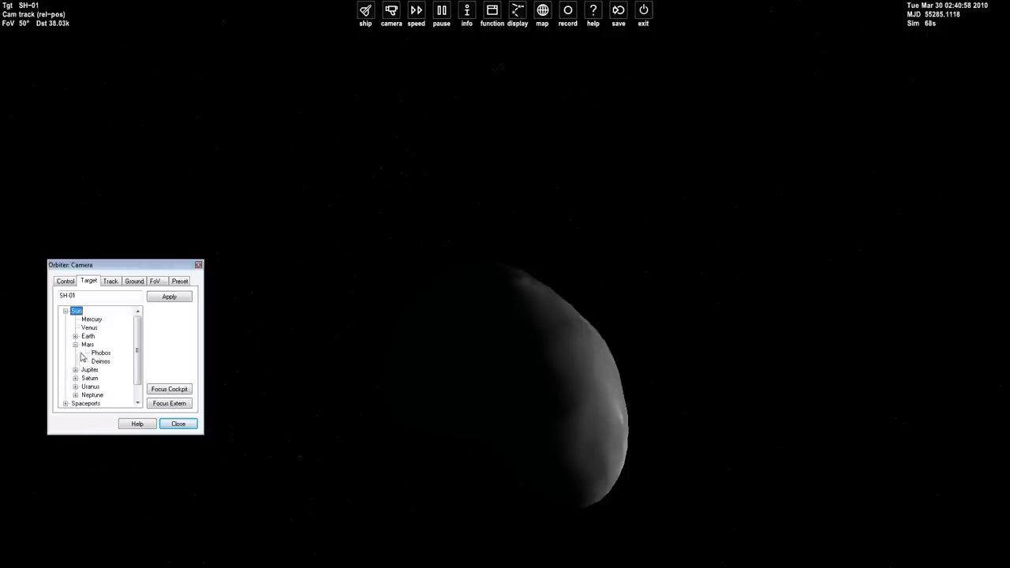
left_click(169, 296)
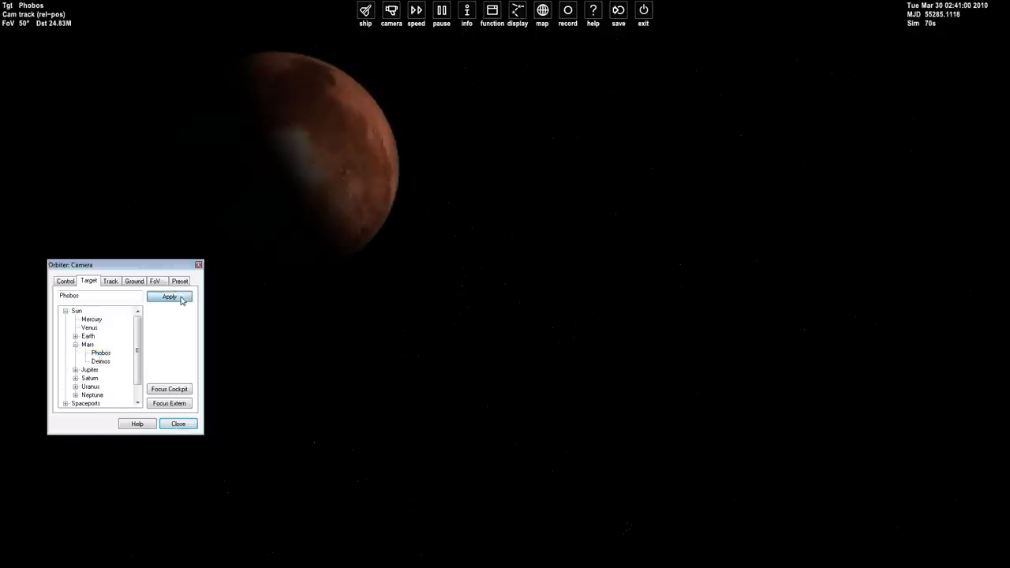
left_click(198, 265)
scroll("up", 3)
scroll("up", 3)
scroll("up", 3)
Orbit around Phobos to its sunlit face with Mars showing on the left
left_click_drag(688, 441, 655, 255)
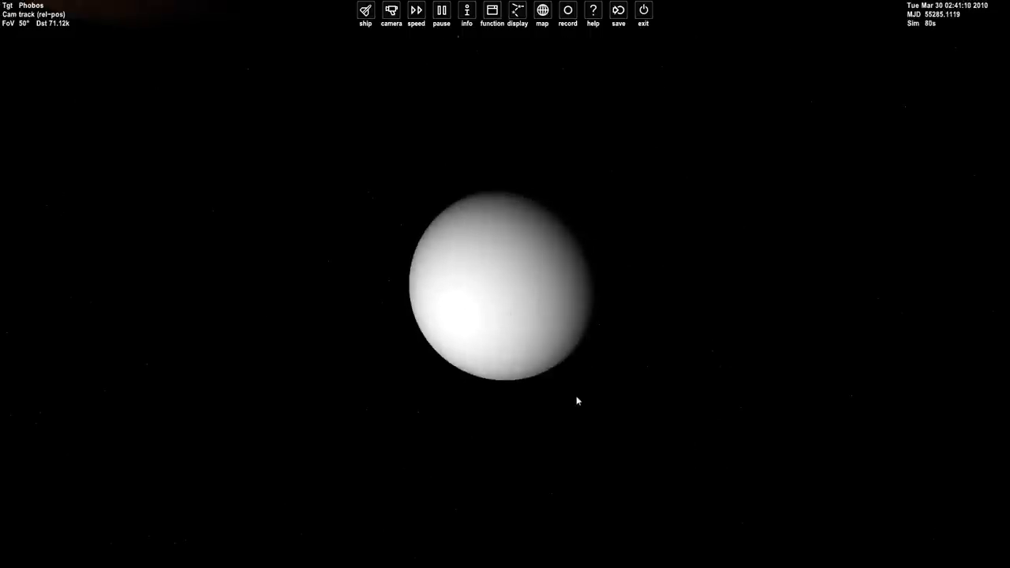
left_click_drag(576, 395, 577, 398)
scroll("up", 3)
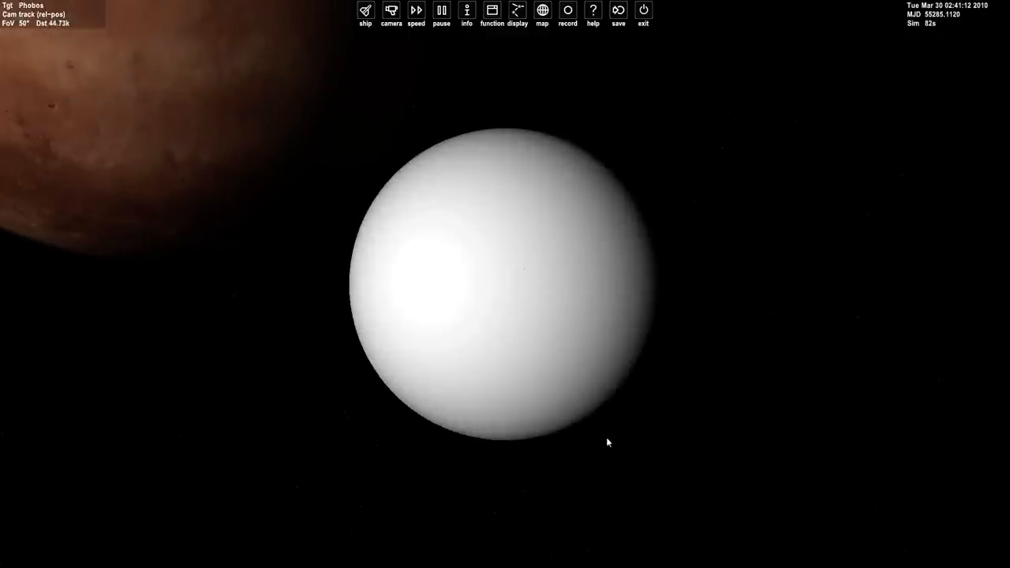
left_click_drag(599, 331, 562, 266)
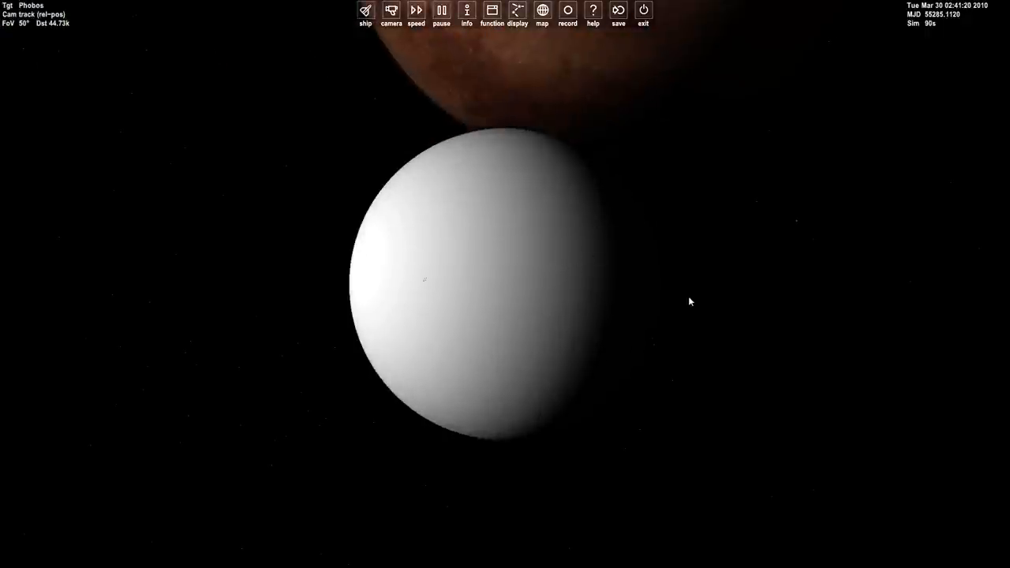
key("ctrl+F1")
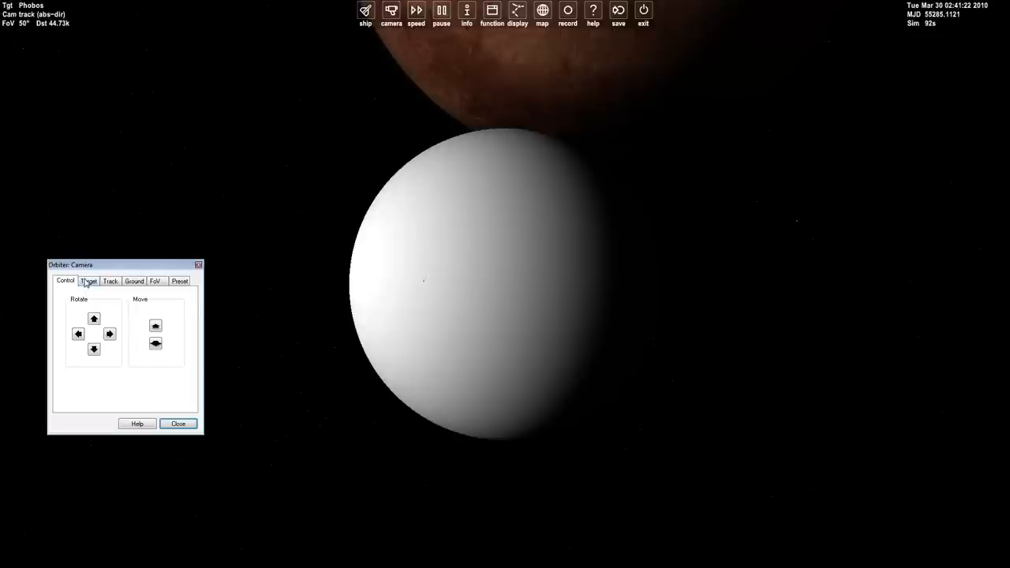
Make Mercury the camera target and move the Camera dialog aside
left_click(88, 281)
left_click(66, 311)
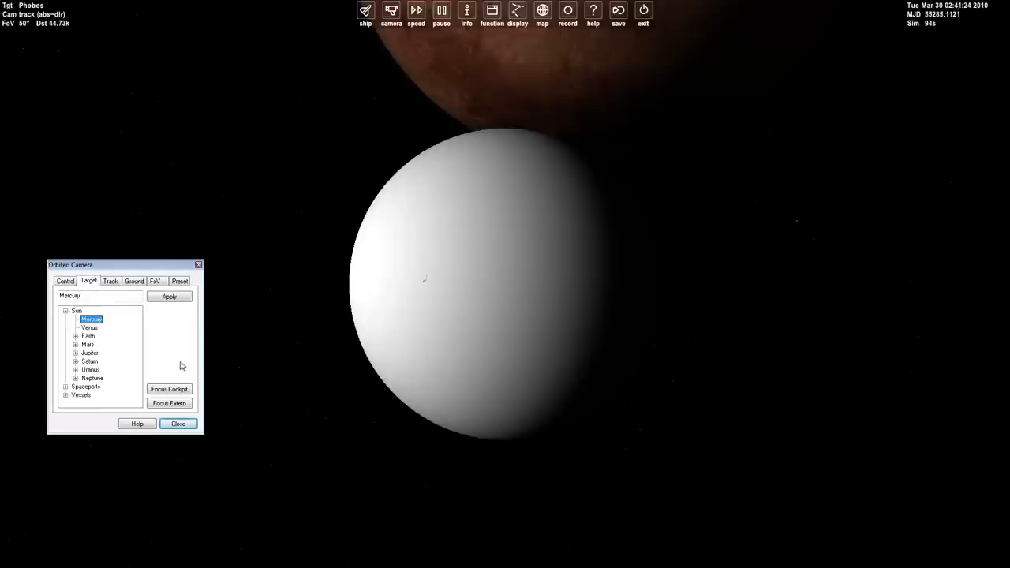
left_click(169, 296)
left_click_drag(167, 267, 149, 198)
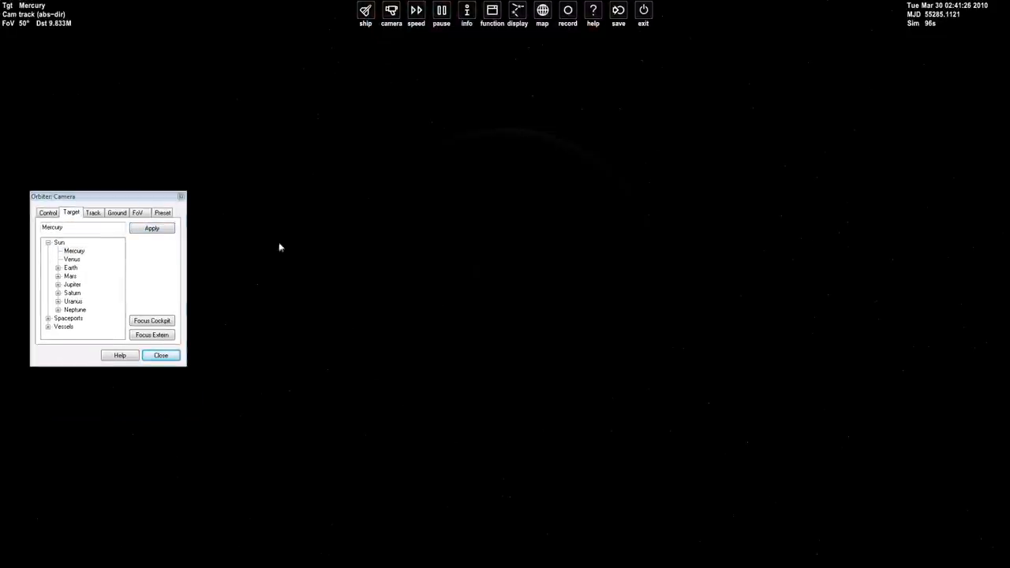
Orbit around Mercury with the arrow keys, viewing its lit and dark hemispheres
key("ctrl+Right")
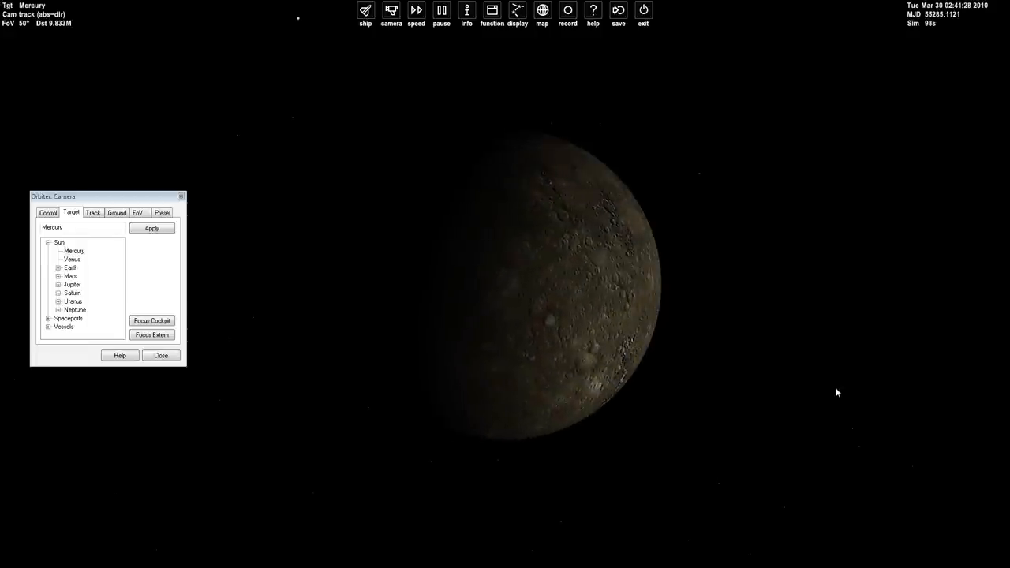
key("ctrl+Right")
scroll("up", 3)
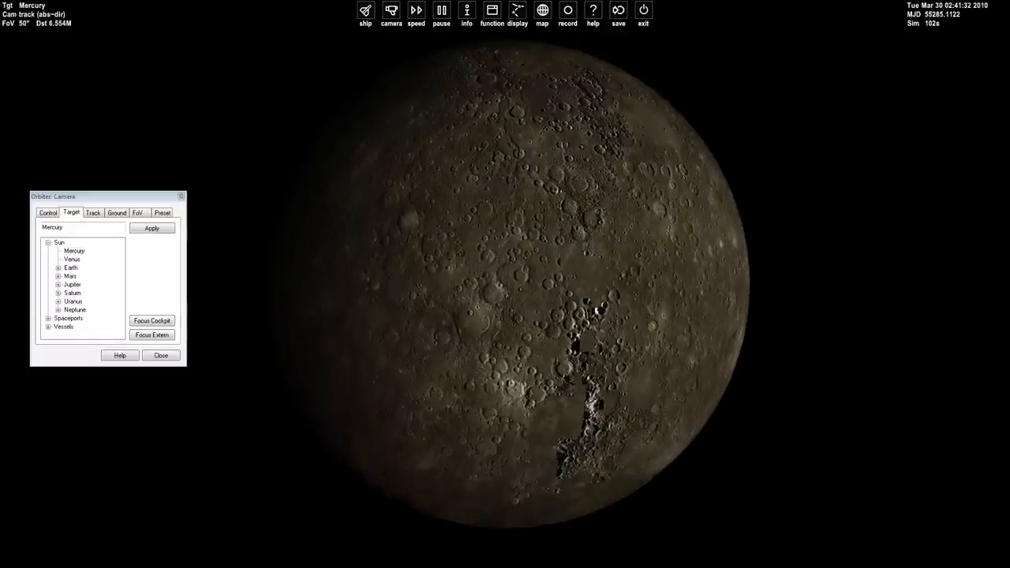
key("ctrl+Up")
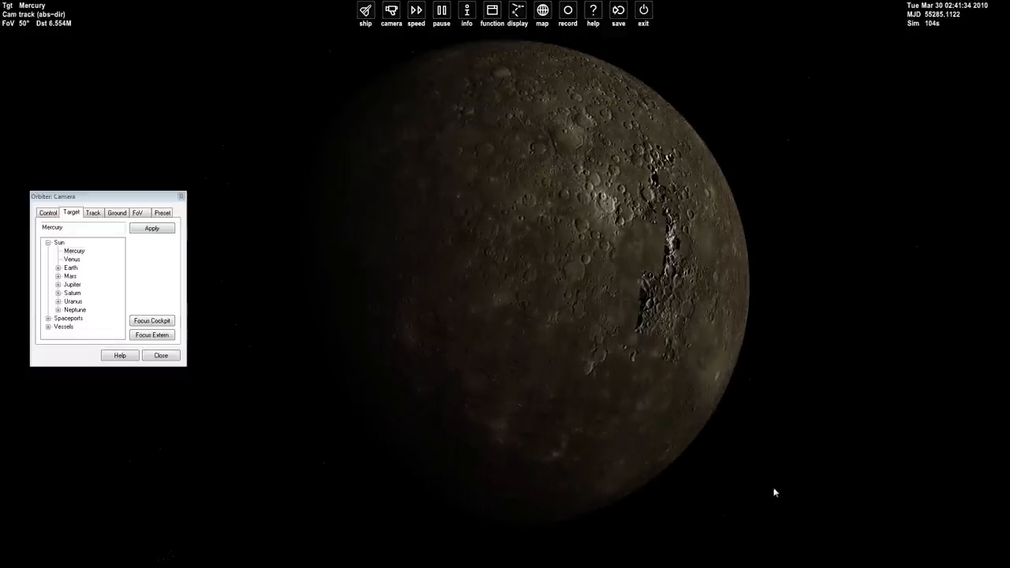
key("ctrl+Right")
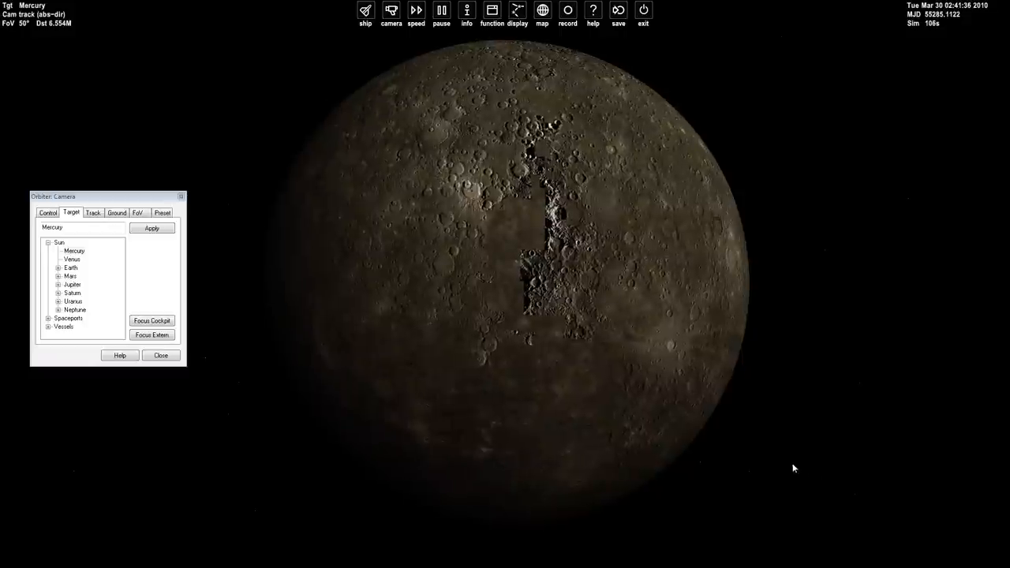
scroll("up", 3)
scroll("down", 3)
scroll("down", 3)
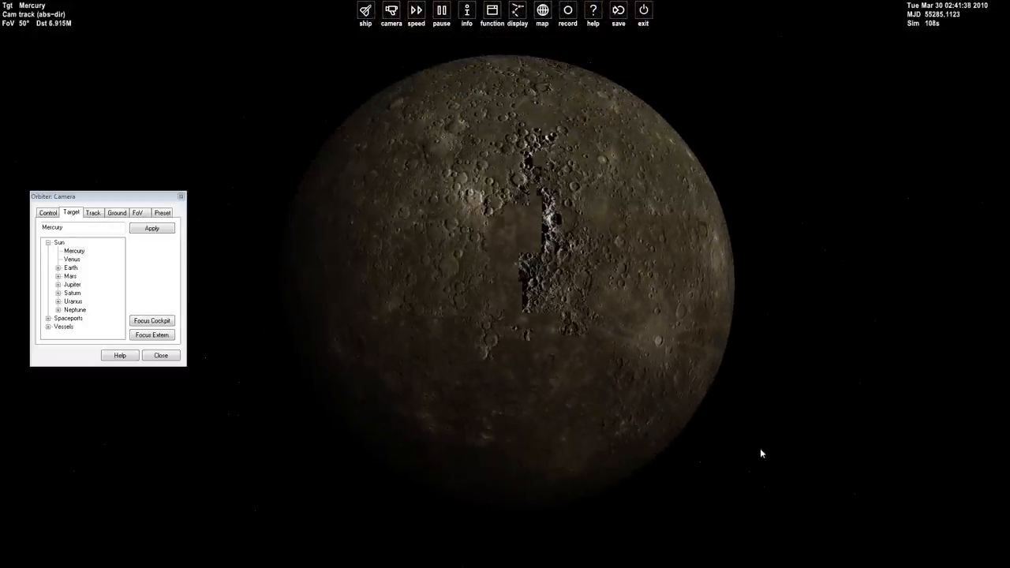
key("ctrl+Down")
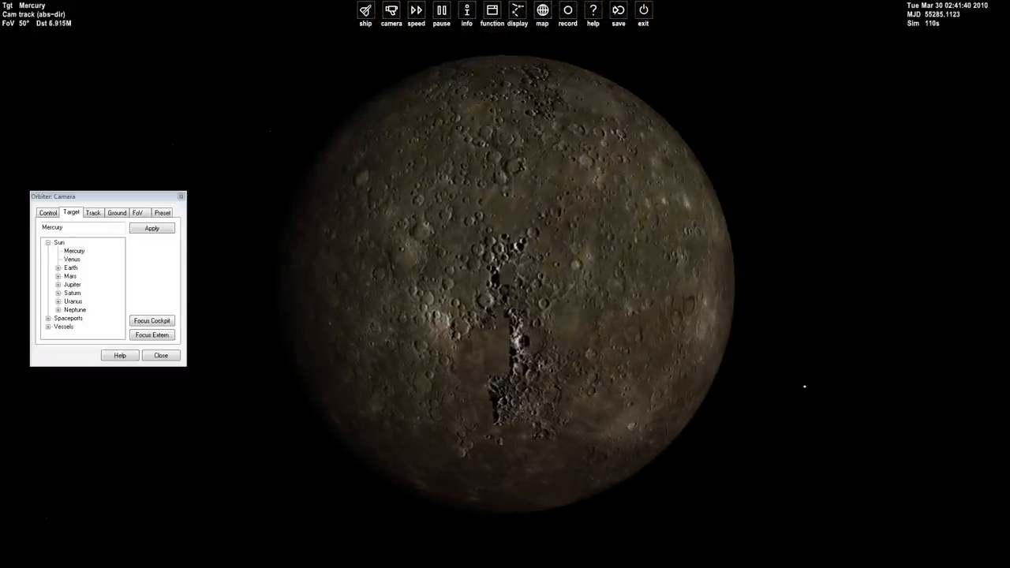
scroll("down", 3)
scroll("down", 3)
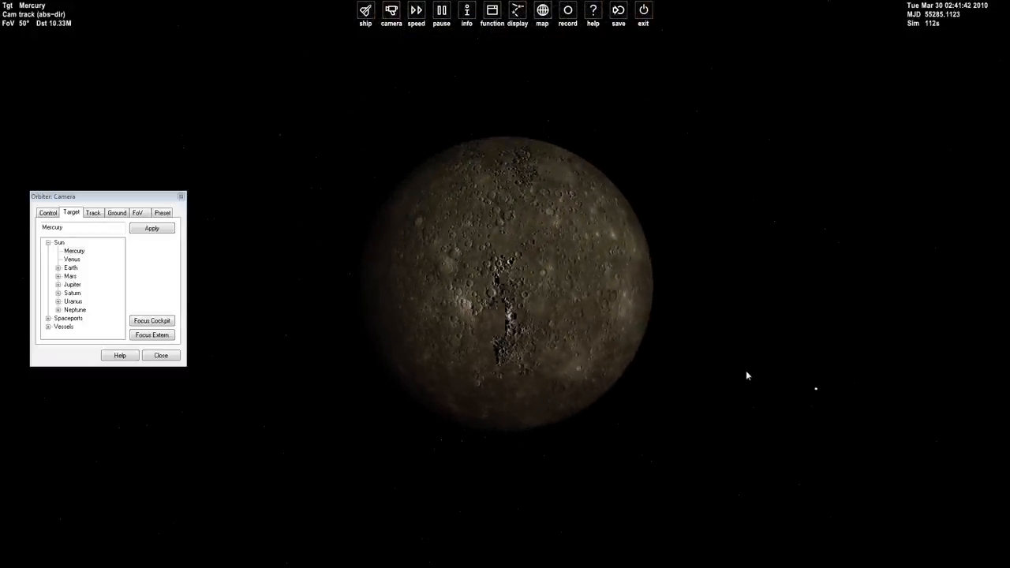
key("ctrl+Left")
key("ctrl+Left")
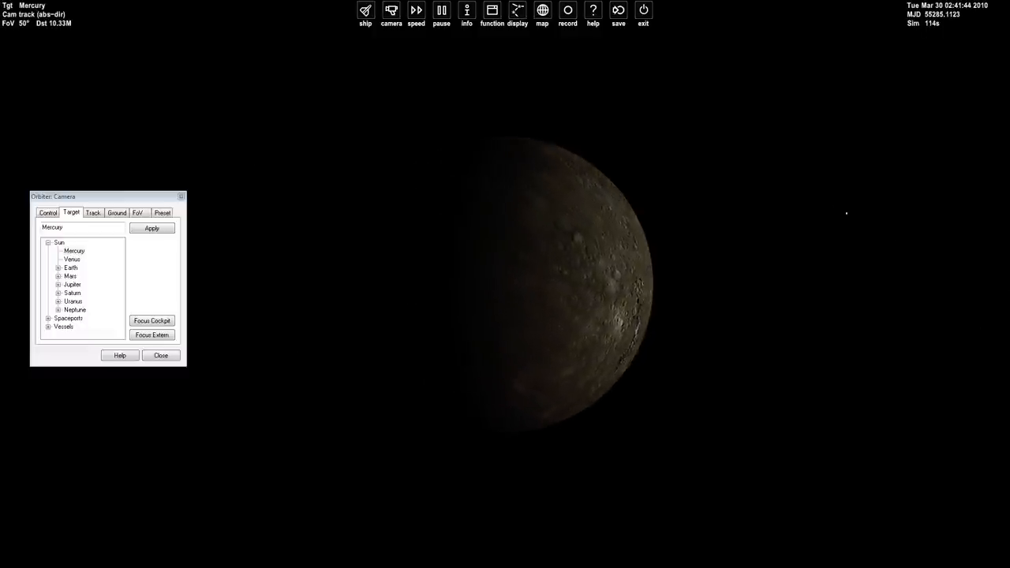
key("ctrl+Down")
key("ctrl+Left")
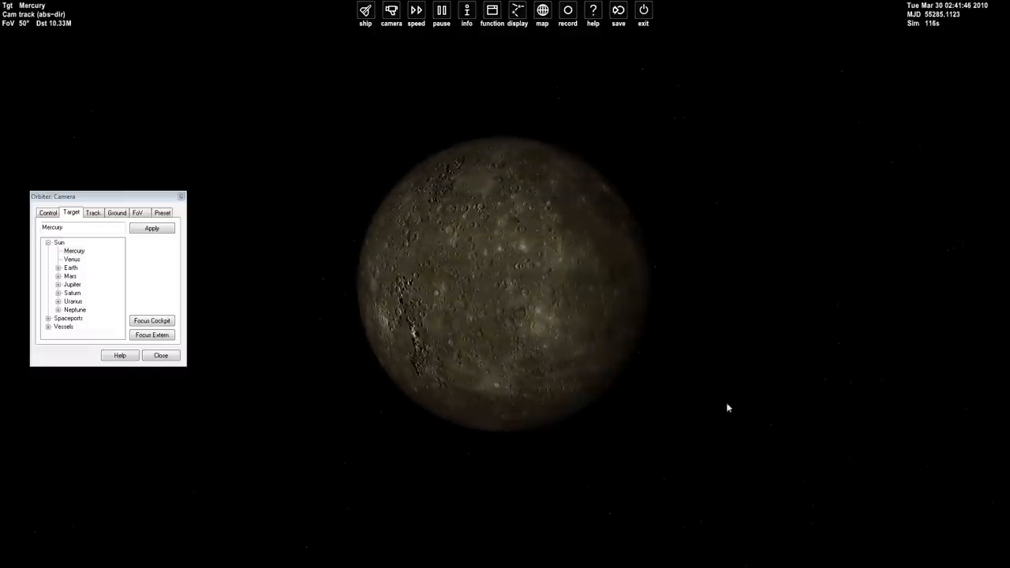
key("ctrl+Left")
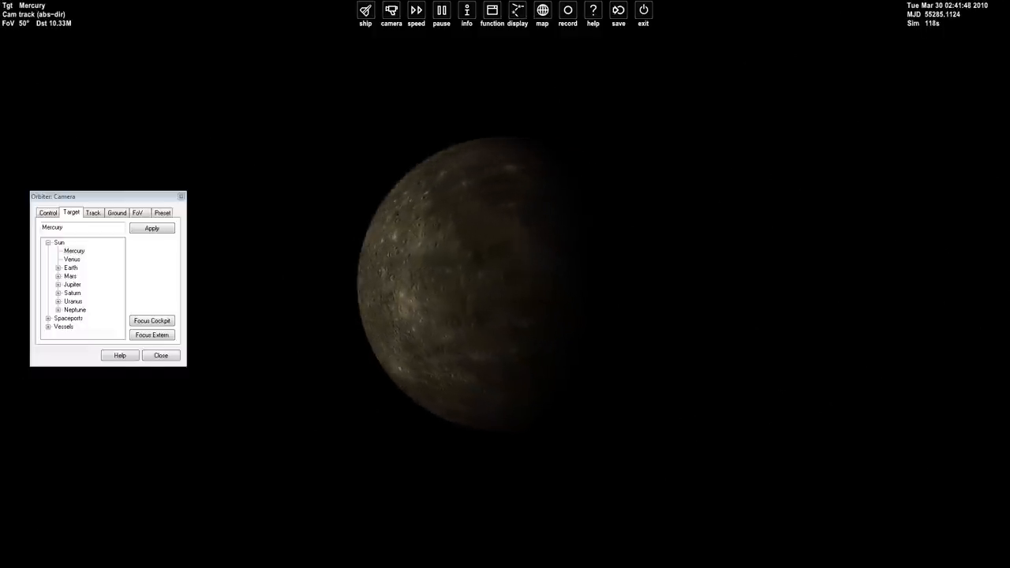
key("ctrl+Left")
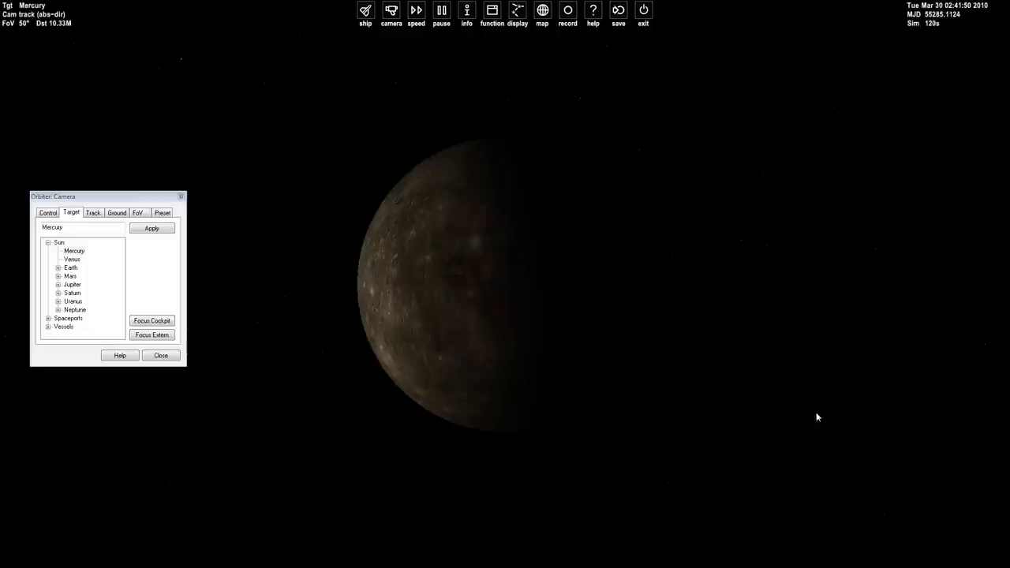
key("ctrl+Up")
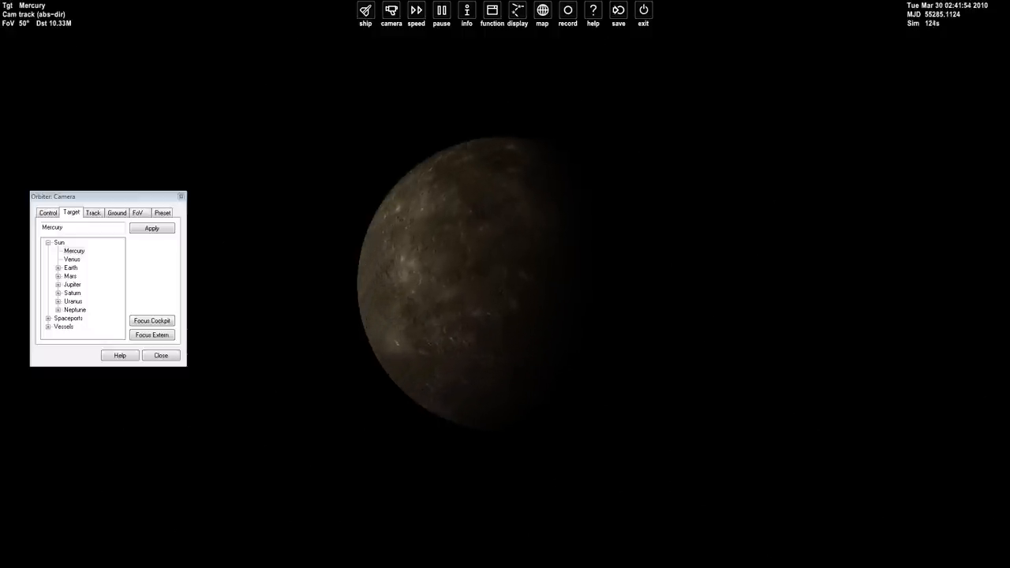
key("ctrl+Right")
Pull the camera far back from Mercury and close in again on crescent and fully lit views
key("Page_Down")
key("Page_Down")
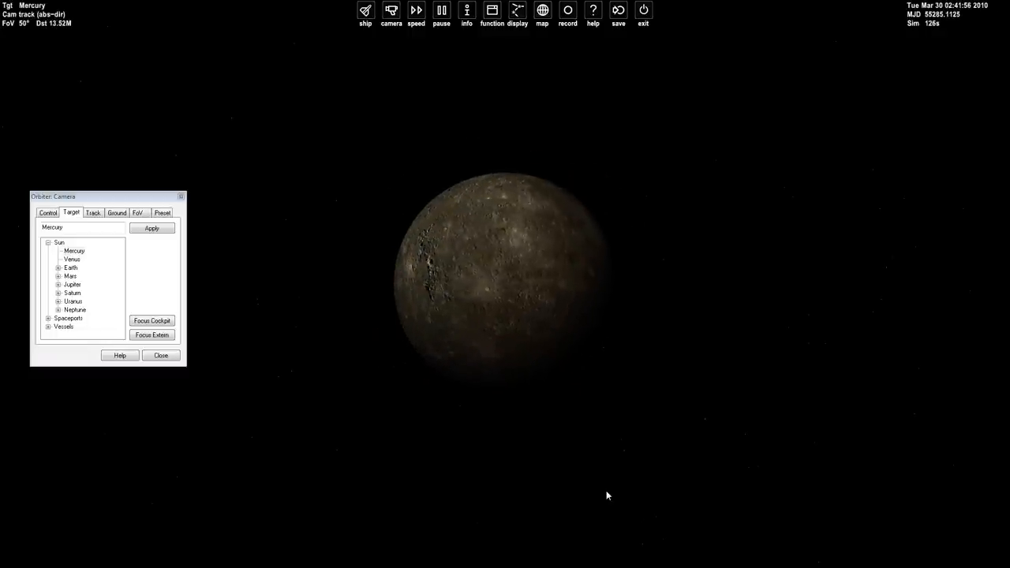
key("Page_Up")
key("Page_Down")
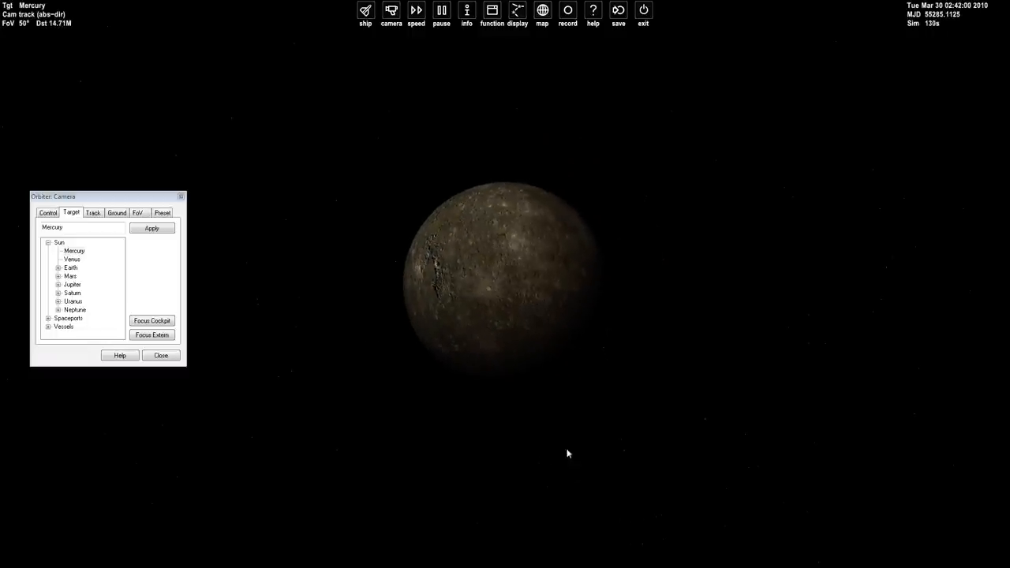
left_click_drag(550, 449, 484, 404)
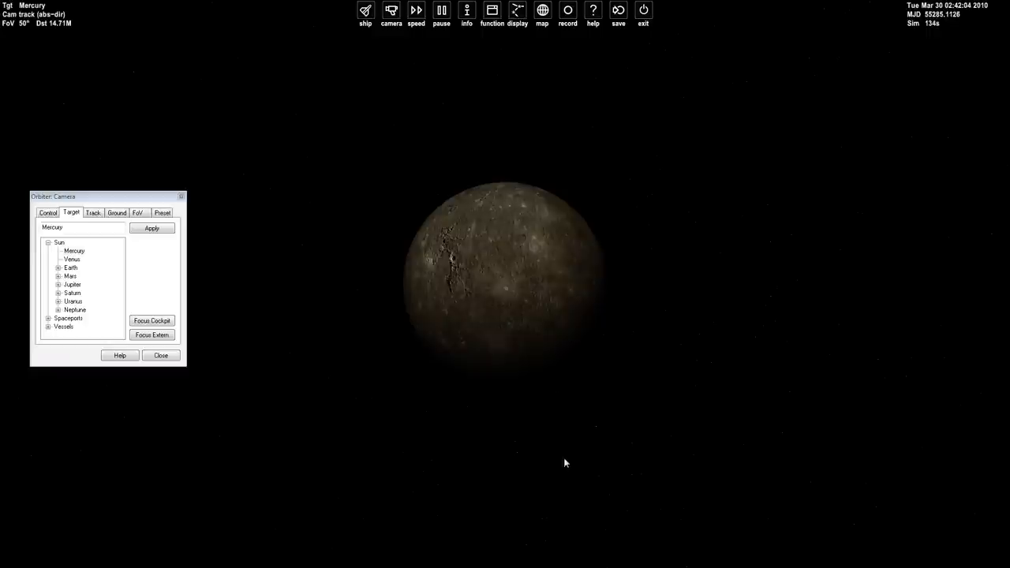
key("ctrl+Right")
key("Page_Down")
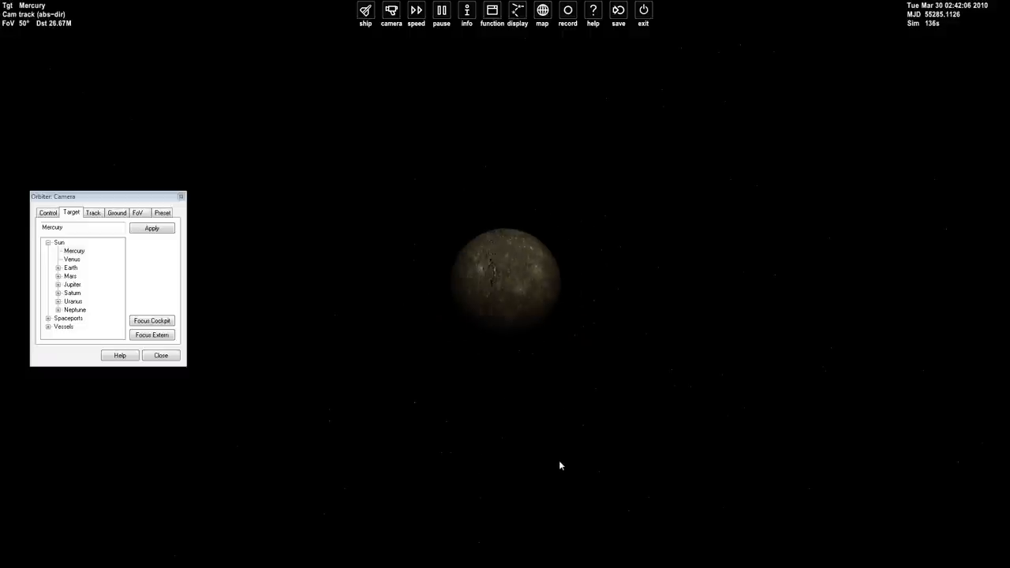
key("Page_Down")
key("Page_Down")
key("Page_Down")
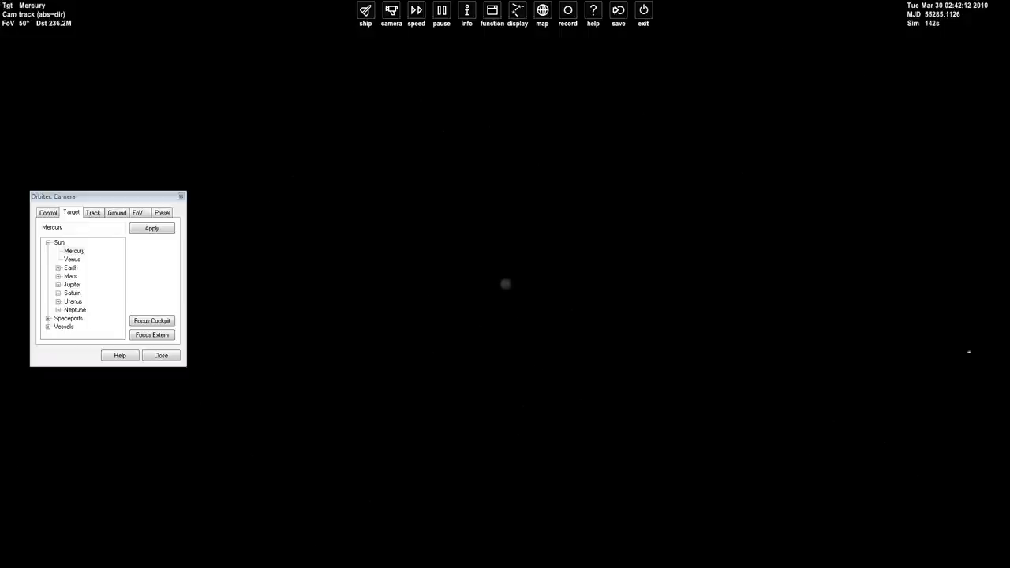
key("Page_Up")
key("Page_Up")
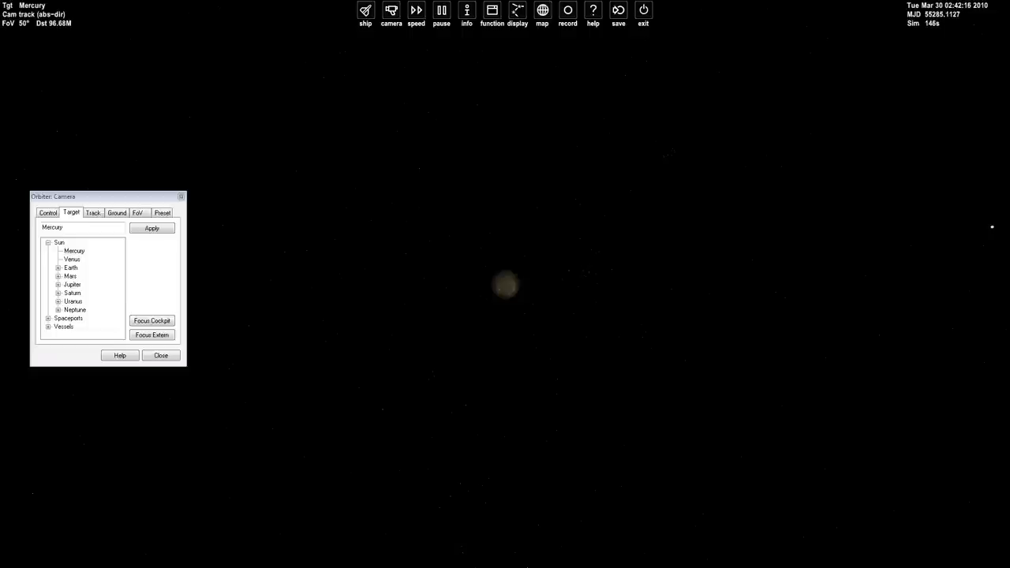
left_click_drag(633, 425, 552, 425)
key("Page_Up")
left_click_drag(566, 418, 489, 418)
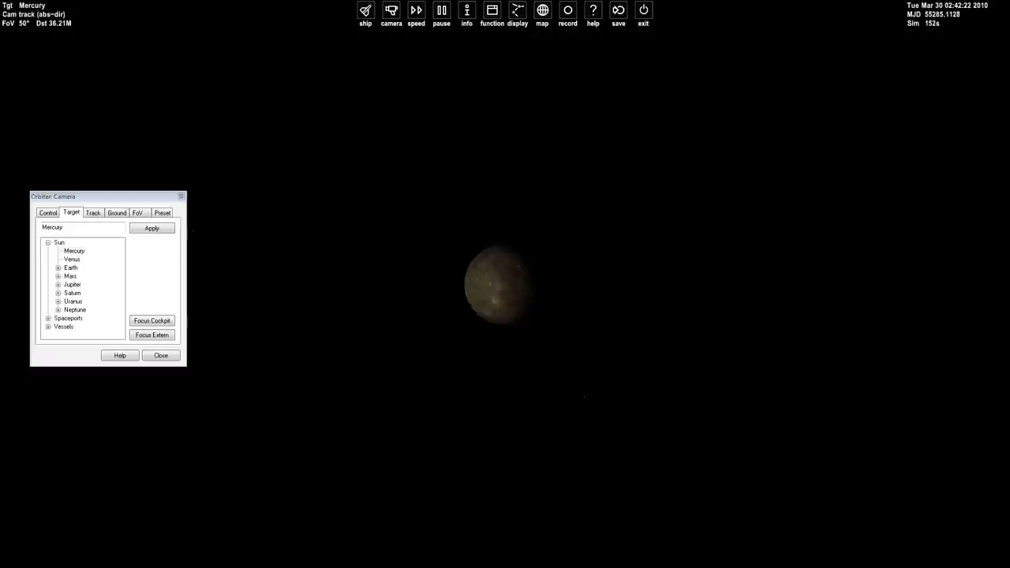
key("ctrl+Right")
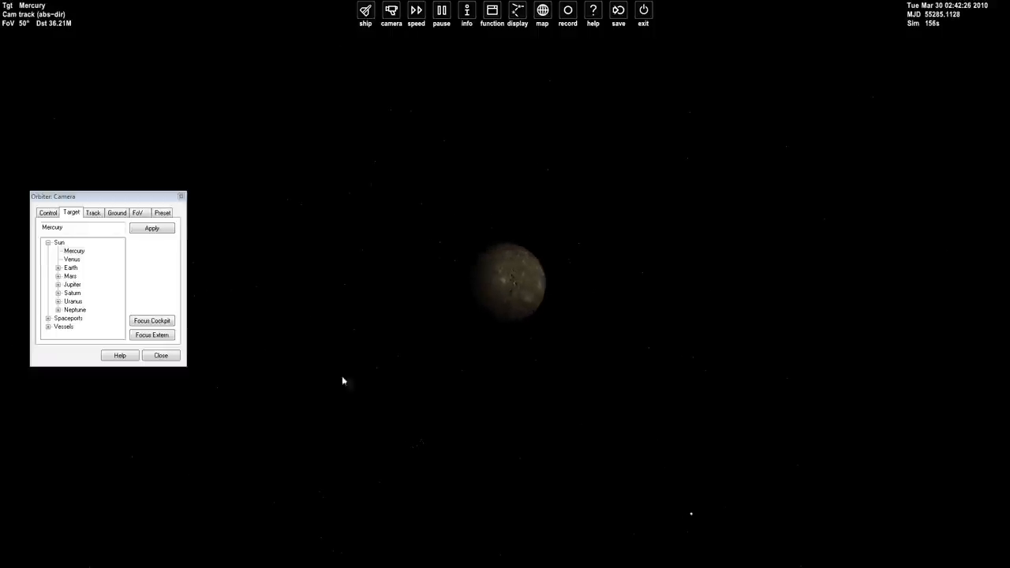
Make Venus the camera target and rotate the view around its cloudy disc
left_click(86, 261)
left_click(152, 228)
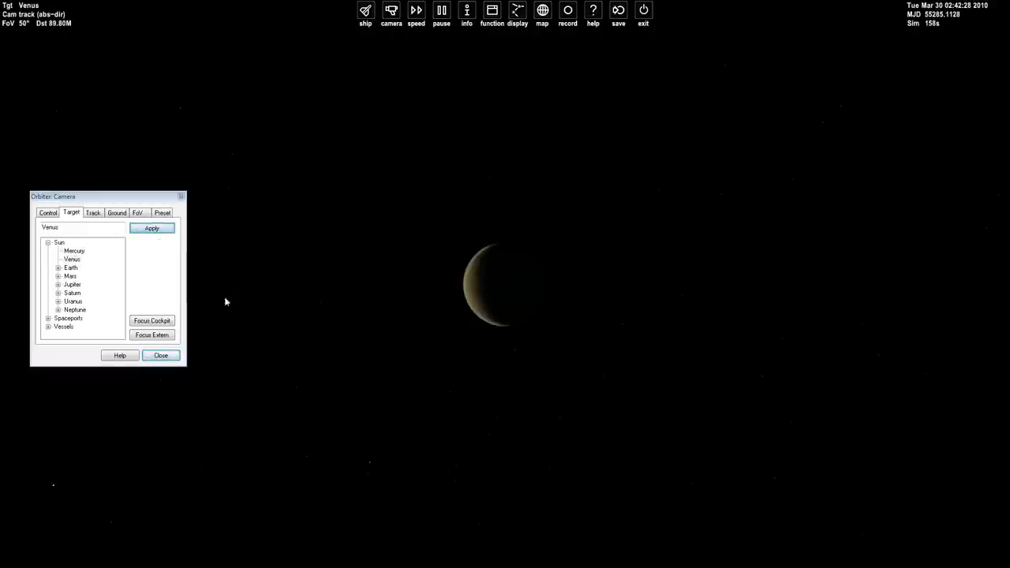
left_click_drag(580, 398, 433, 411)
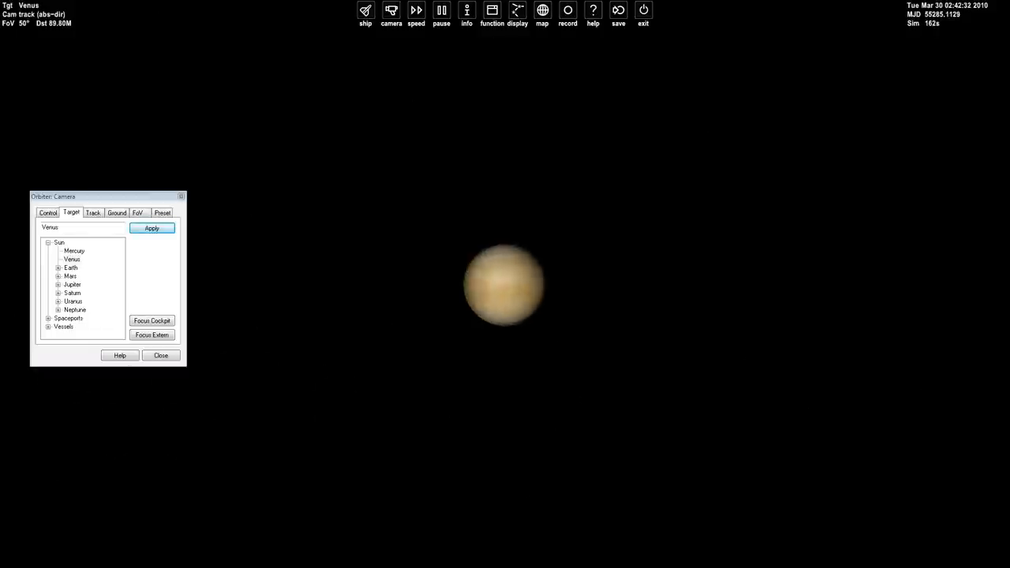
scroll("up", 3)
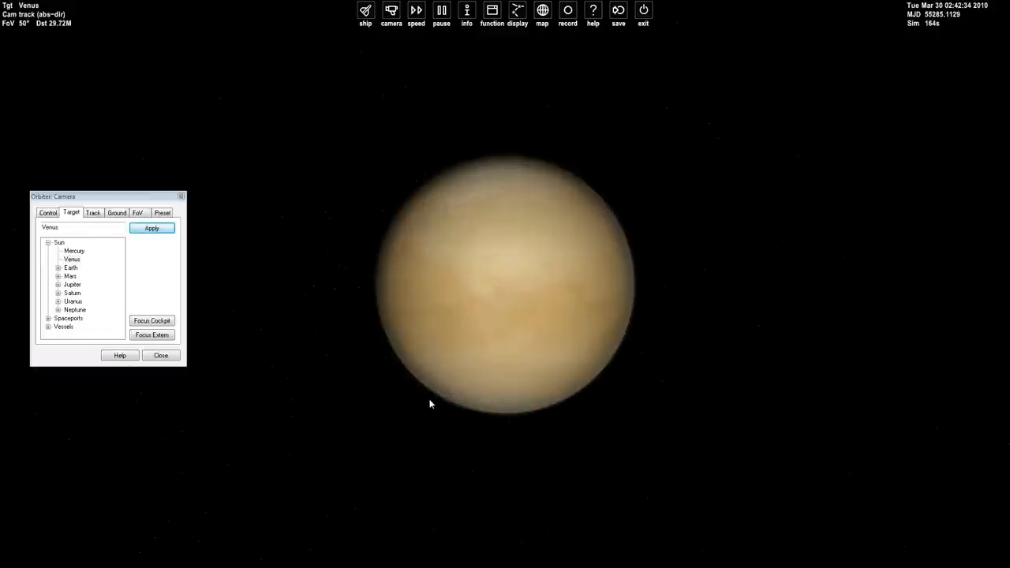
scroll("down", 3)
scroll("down", 3)
scroll("down", 3)
scroll("down", 3)
scroll("down", 3)
scroll("up", 3)
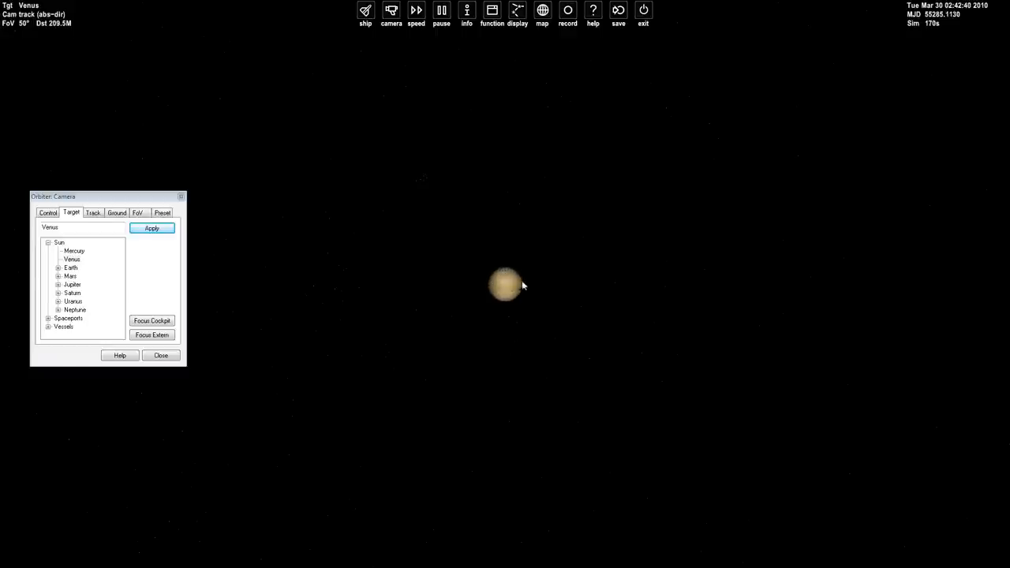
scroll("up", 3)
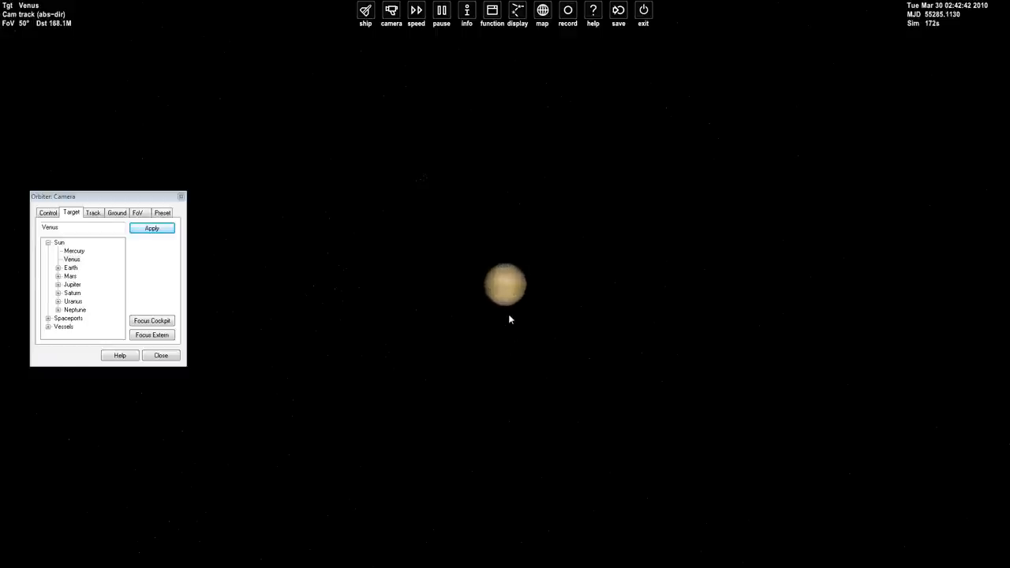
scroll("up", 3)
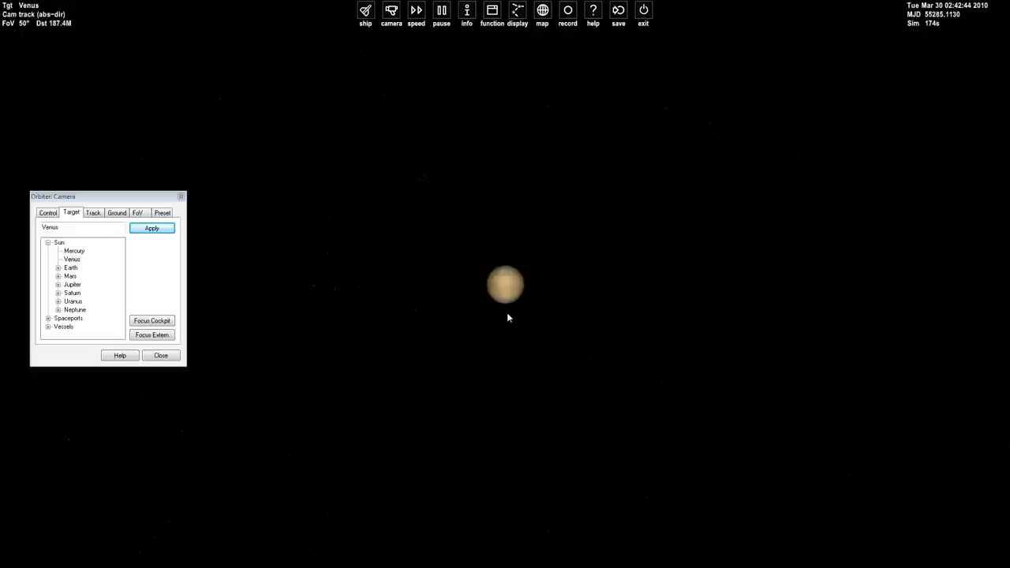
scroll("up", 3)
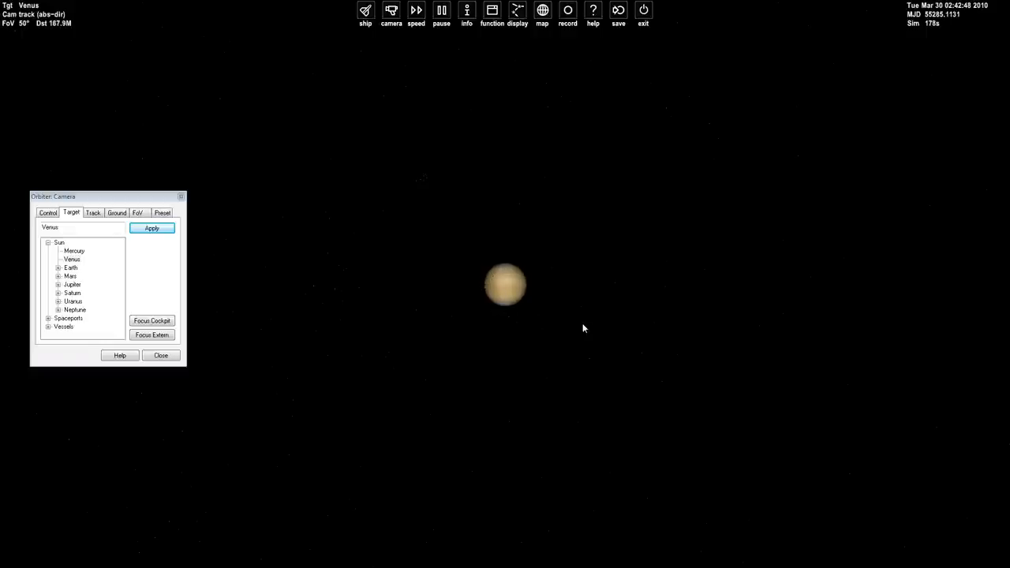
scroll("down", 3)
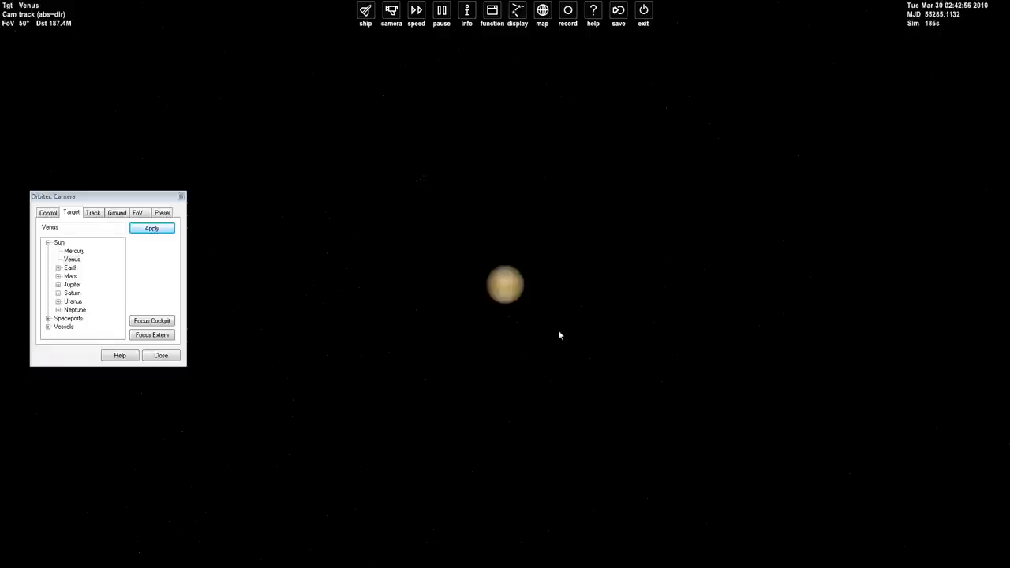
scroll("up", 3)
scroll("up", 3)
scroll("up", 3)
scroll("up", 3)
scroll("up", 3)
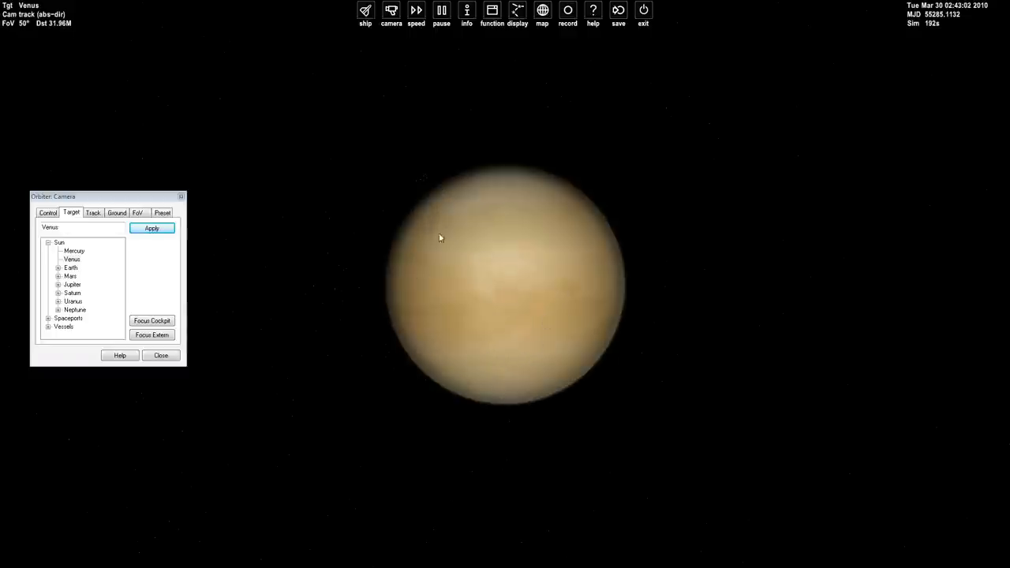
scroll("down", 3)
scroll("down", 3)
scroll("down", 3)
scroll("down", 3)
scroll("down", 3)
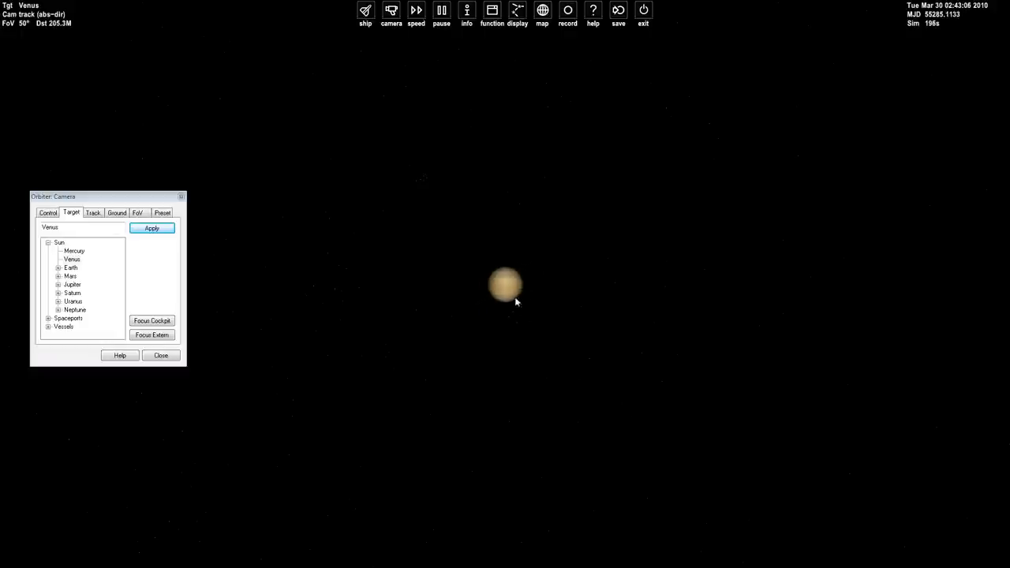
scroll("down", 3)
scroll("up", 3)
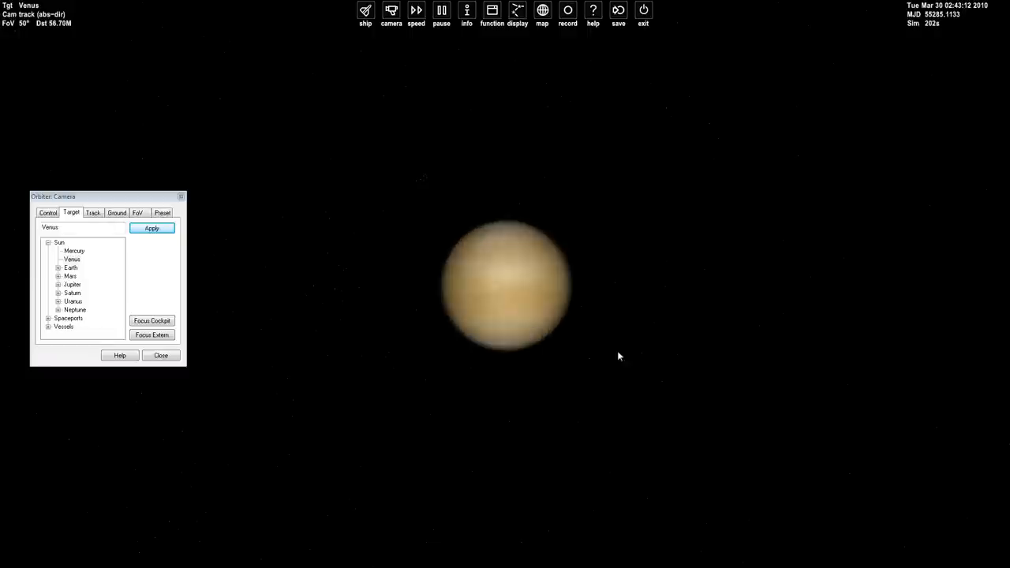
left_click_drag(505, 284, 266, 361)
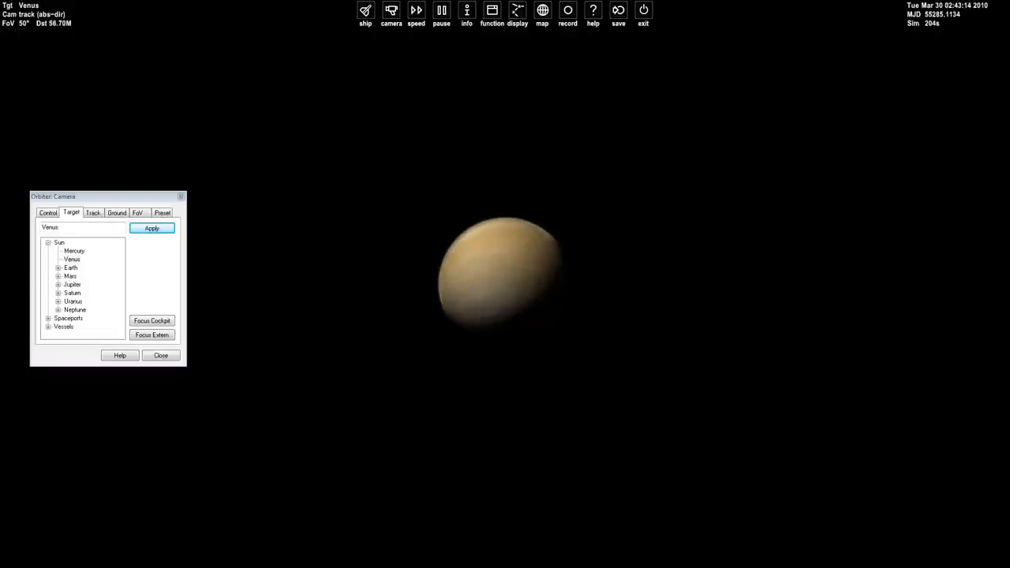
left_click(95, 276)
Make the Moon the camera target and orbit to its lit face
left_click(59, 268)
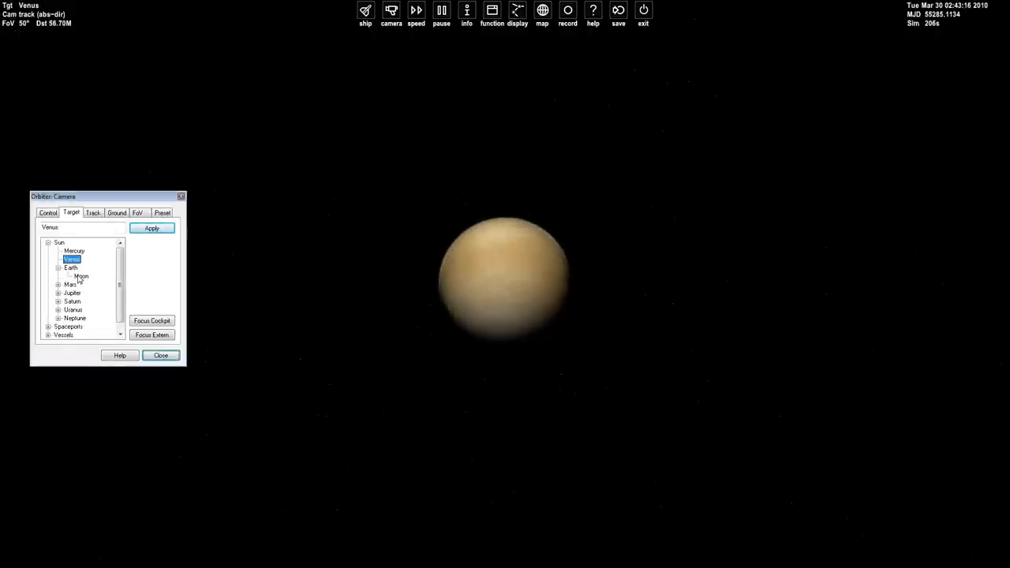
left_click(151, 228)
left_click_drag(689, 468, 473, 469)
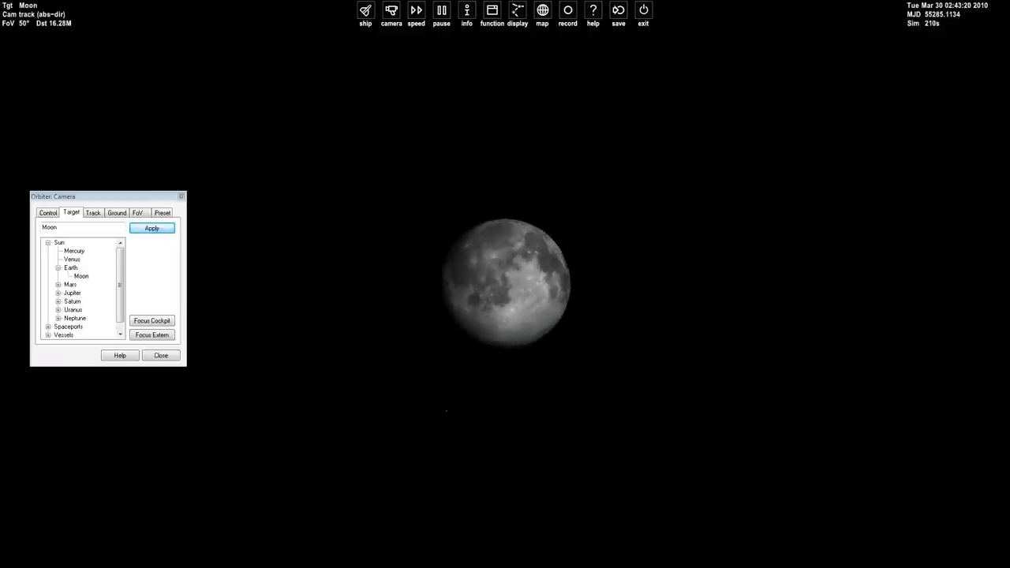
scroll("down", 3)
scroll("down", 3)
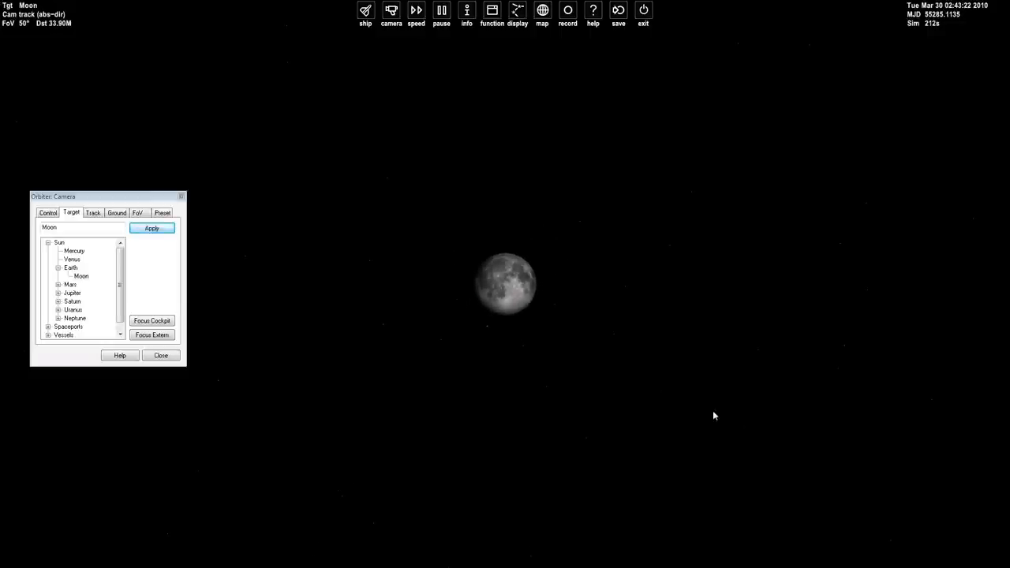
scroll("down", 3)
left_click_drag(552, 355, 643, 360)
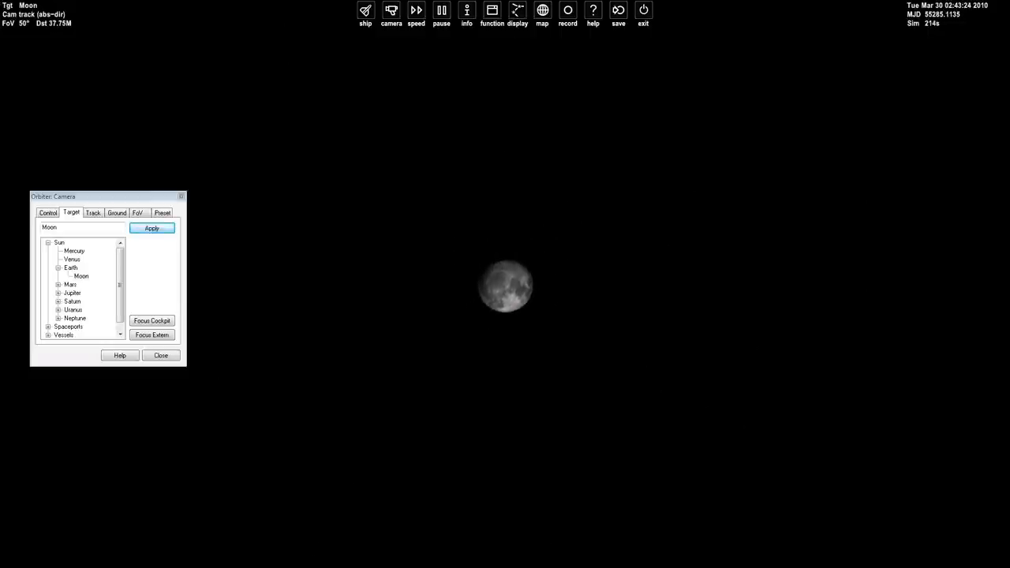
scroll("down", 3)
scroll("down", 3)
scroll("up", 3)
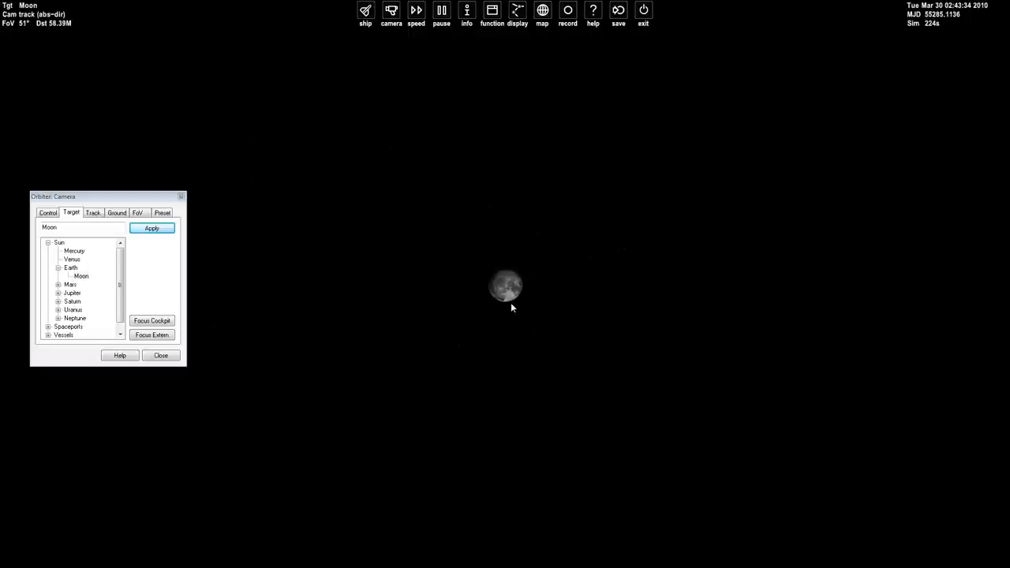
Narrow and widen the field of view on the Moon, ending at 43°
key("z")
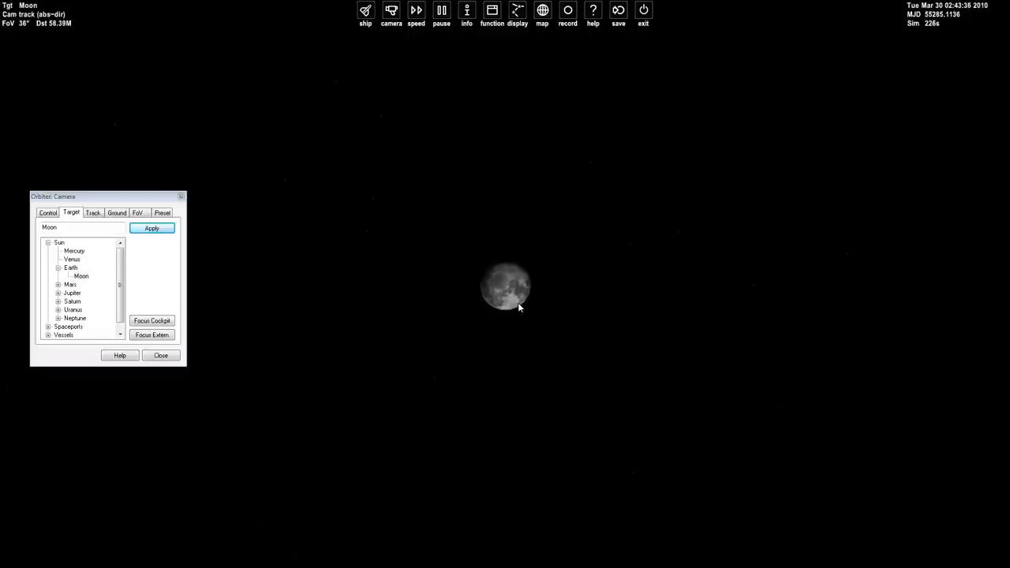
key("x")
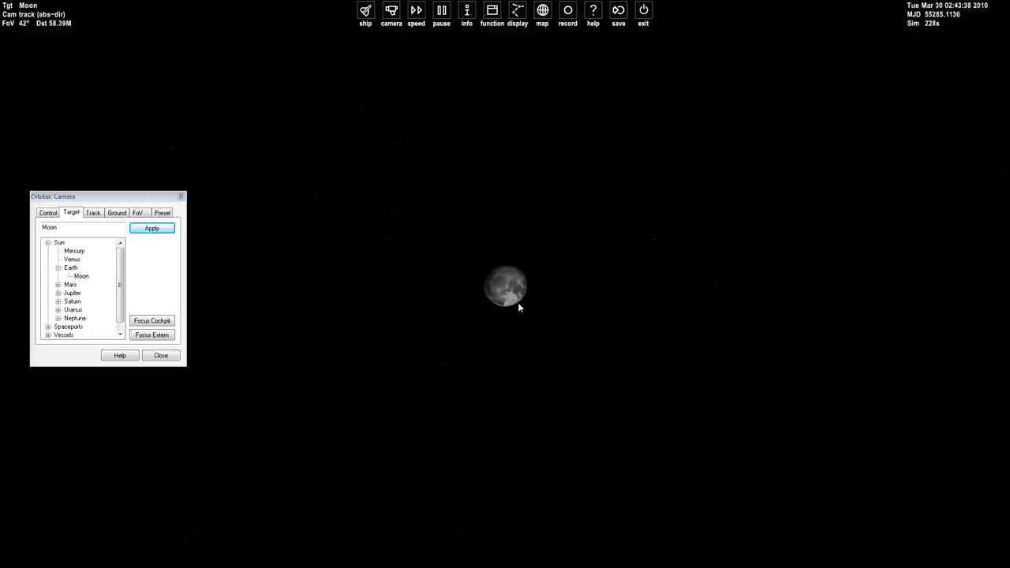
key("z")
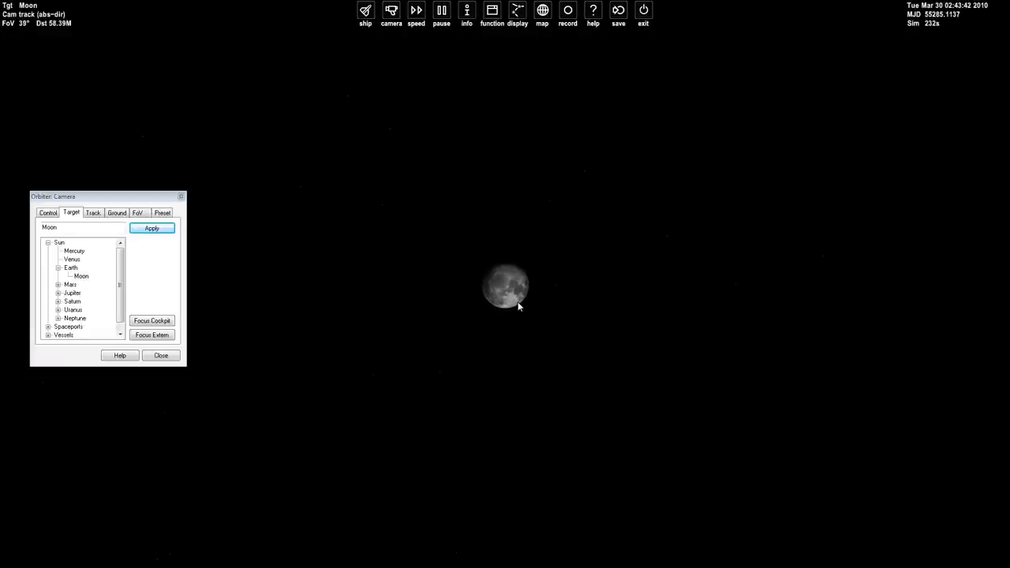
key("x")
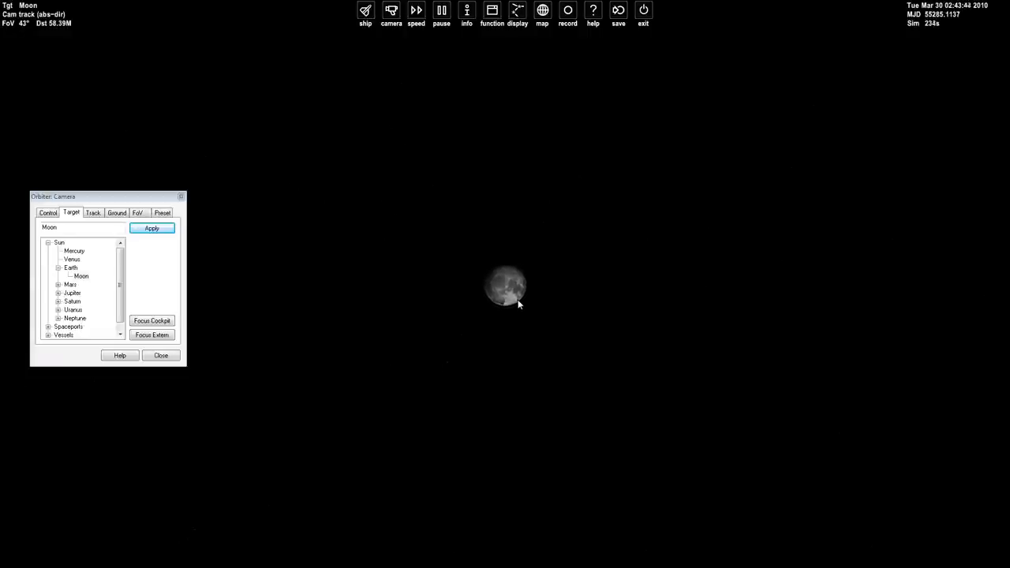
Orbit the camera around the Moon to its fully lit face
left_click_drag(519, 310, 508, 293)
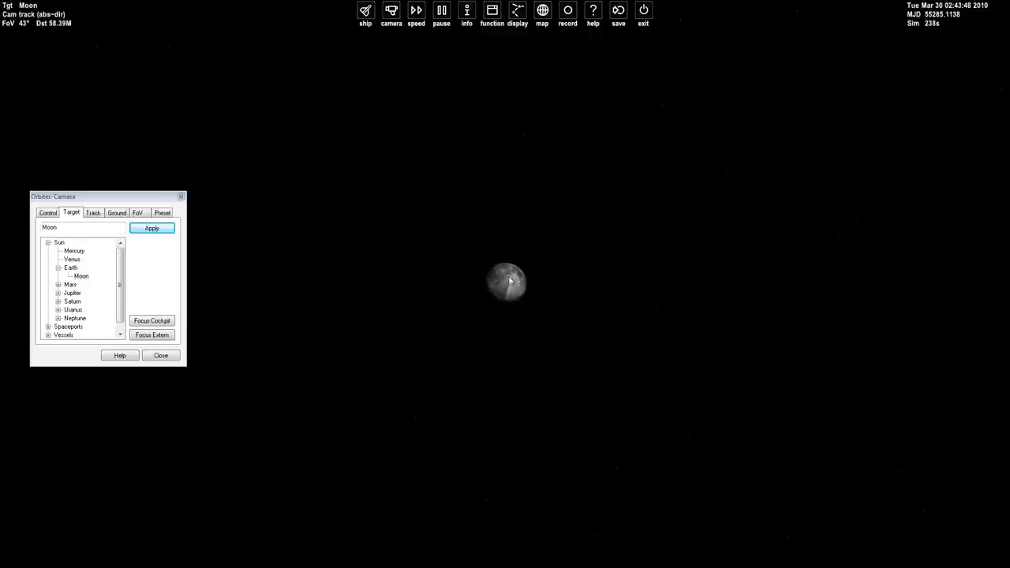
left_click_drag(564, 364, 631, 375)
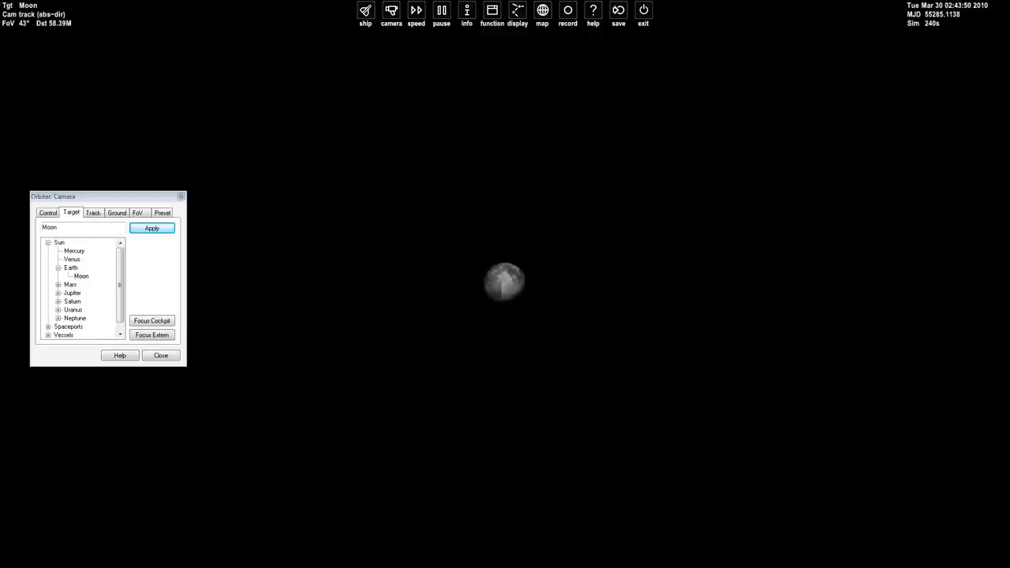
left_click_drag(582, 232, 552, 355)
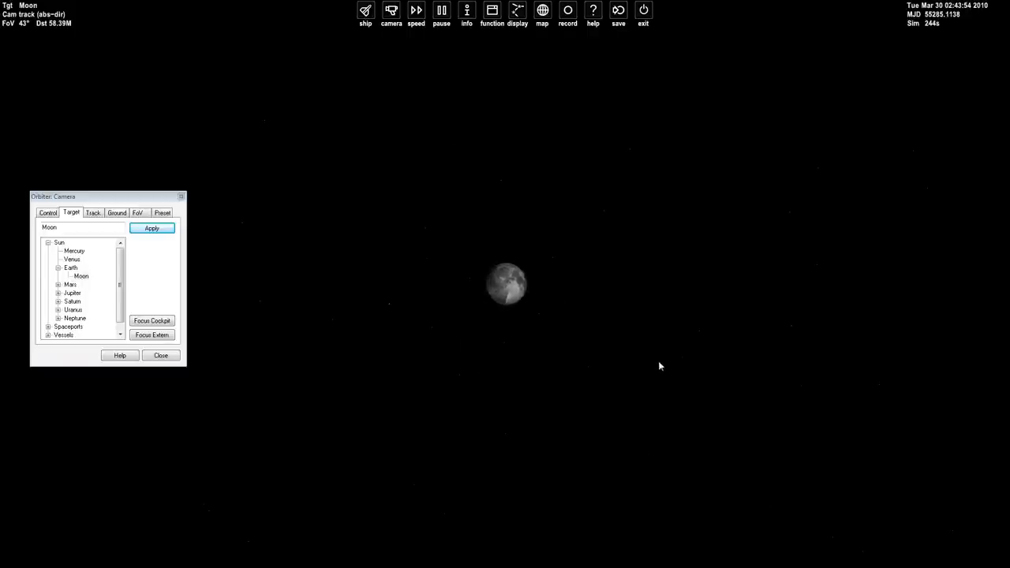
scroll("up", 3)
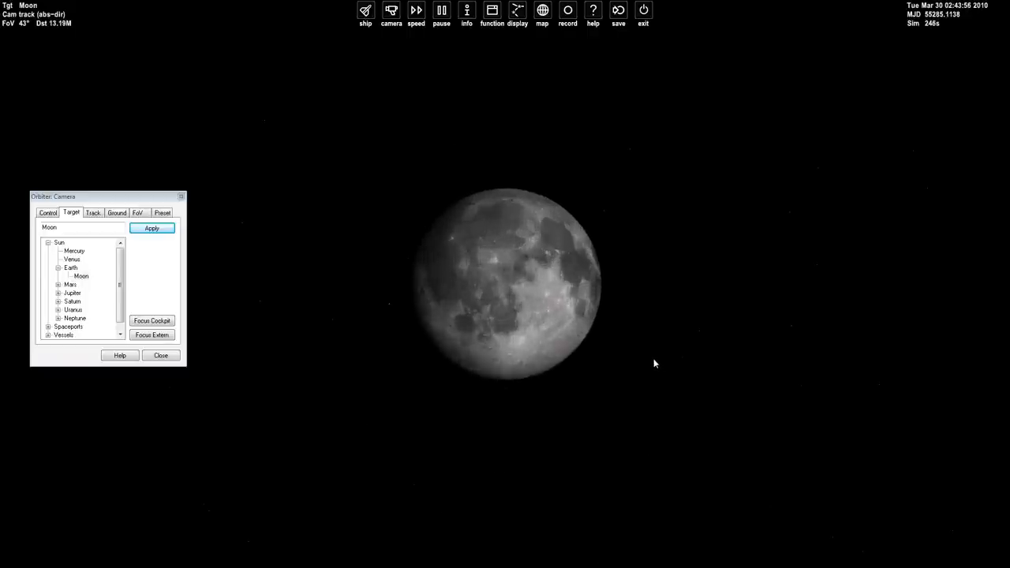
scroll("down", 3)
scroll("down", 3)
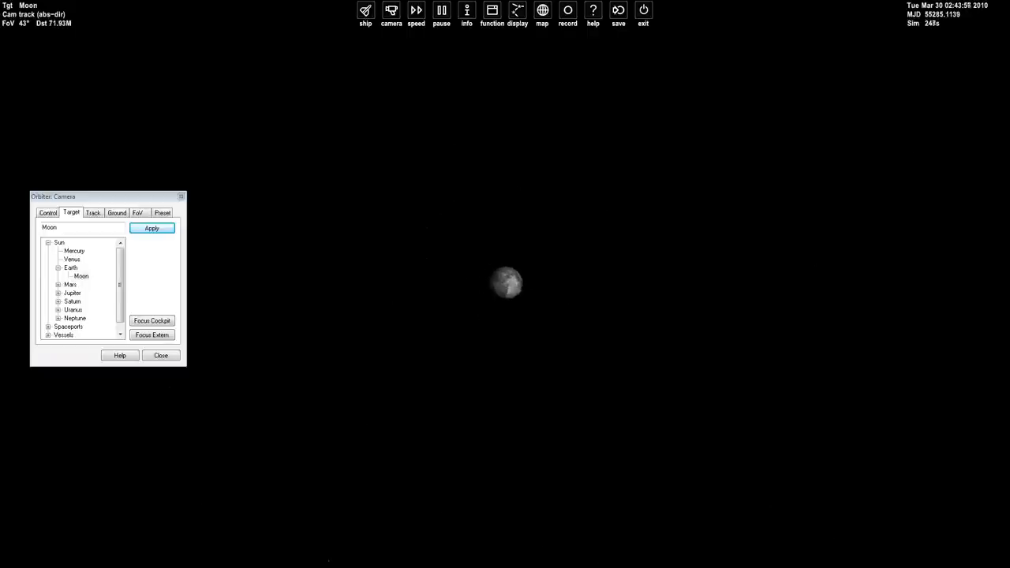
left_click_drag(650, 356, 568, 268)
left_click_drag(521, 340, 500, 350)
scroll("up", 3)
scroll("up", 3)
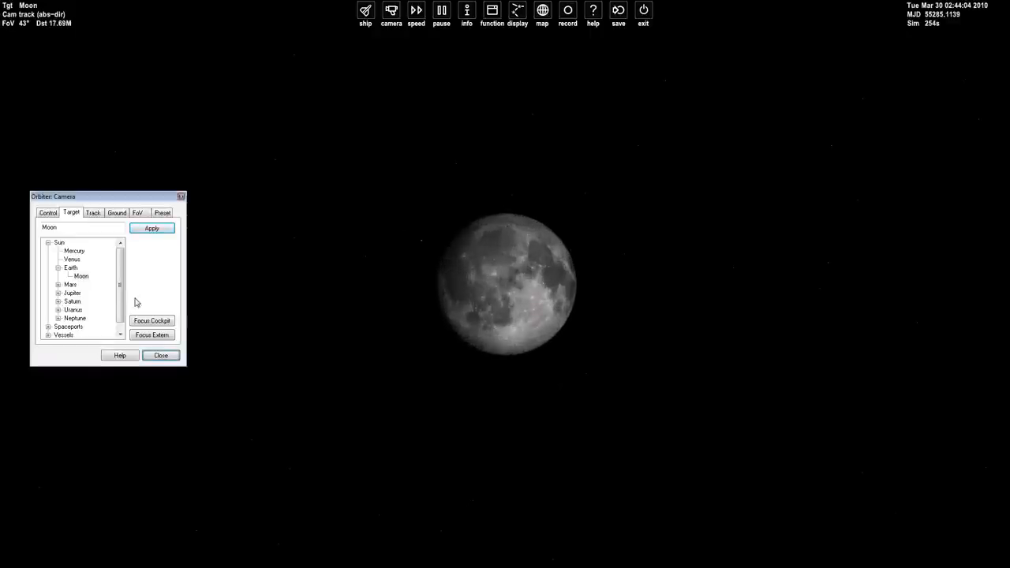
Make Mars the camera target and orbit around its lit face
left_click(69, 285)
left_click(151, 228)
left_click_drag(552, 347, 473, 347)
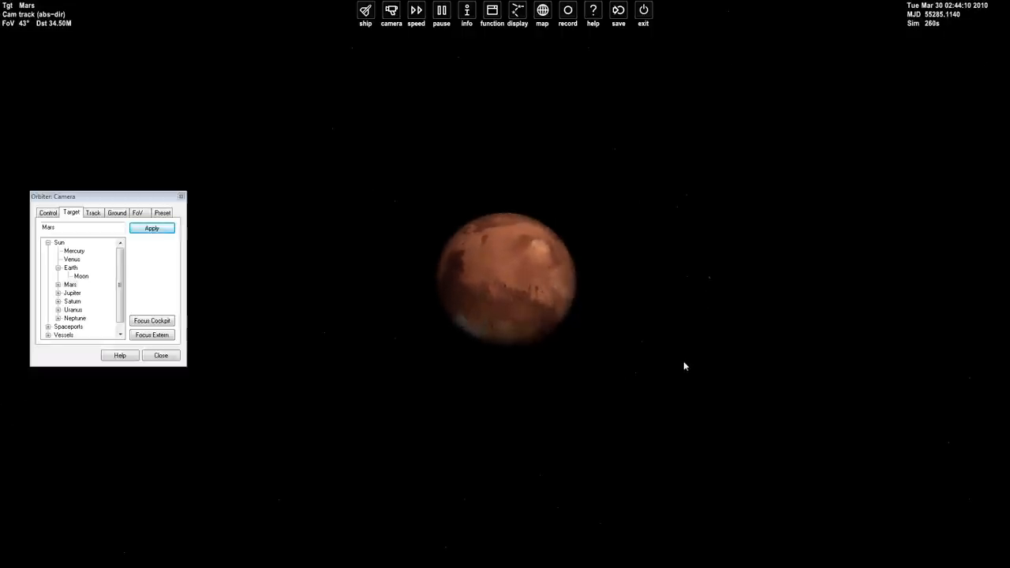
scroll("down", 3)
scroll("down", 3)
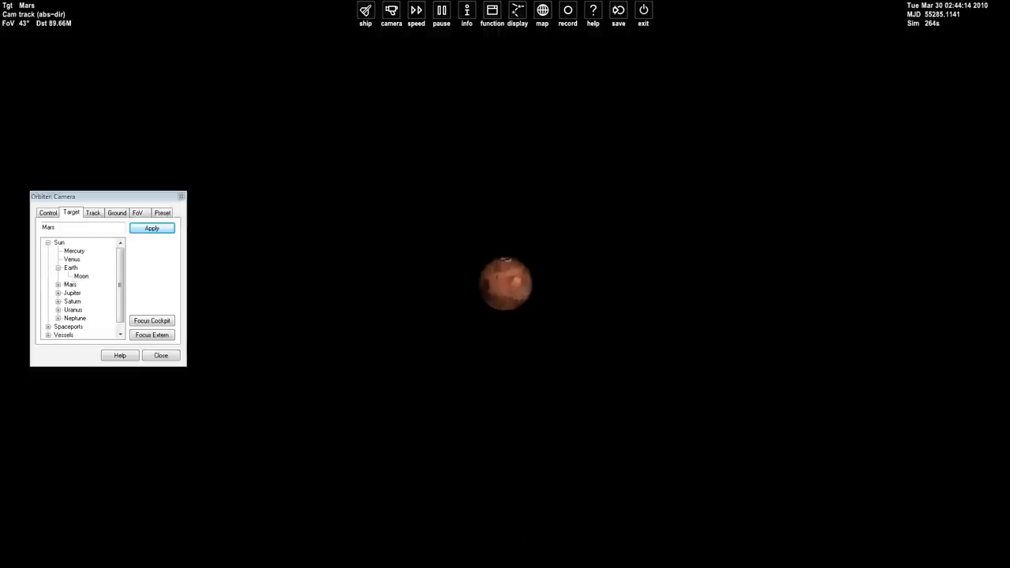
scroll("up", 3)
scroll("up", 3)
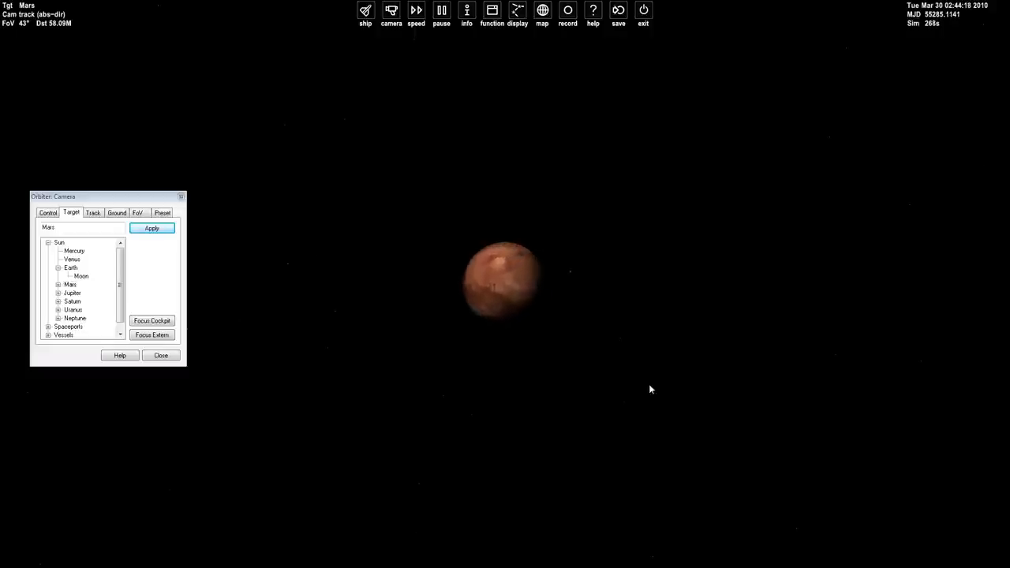
scroll("down", 3)
scroll("down", 3)
scroll("down", 3)
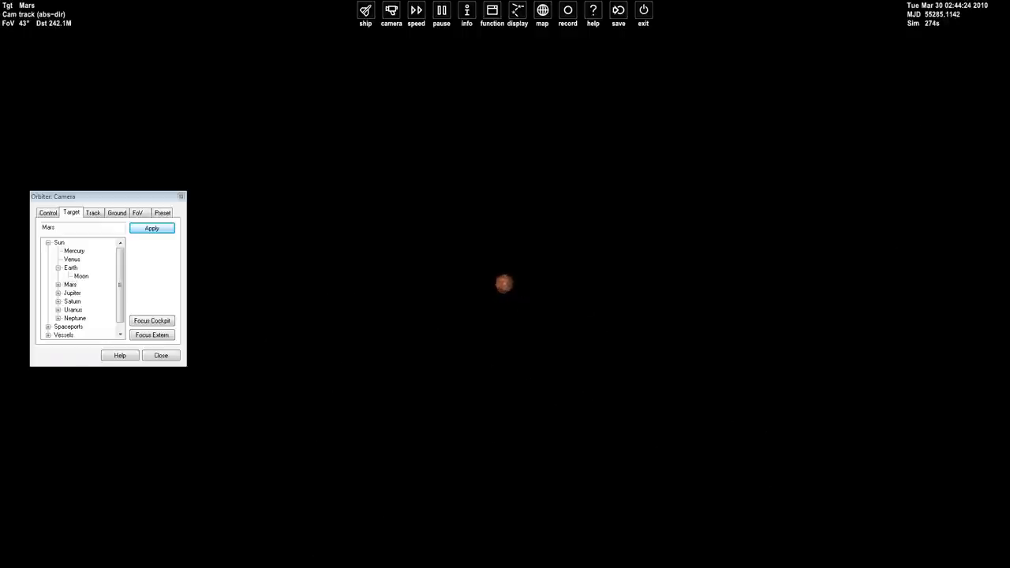
scroll("up", 3)
scroll("up", 3)
key("ctrl+Right")
key("ctrl+Right")
key("ctrl+Left")
key("ctrl+Left")
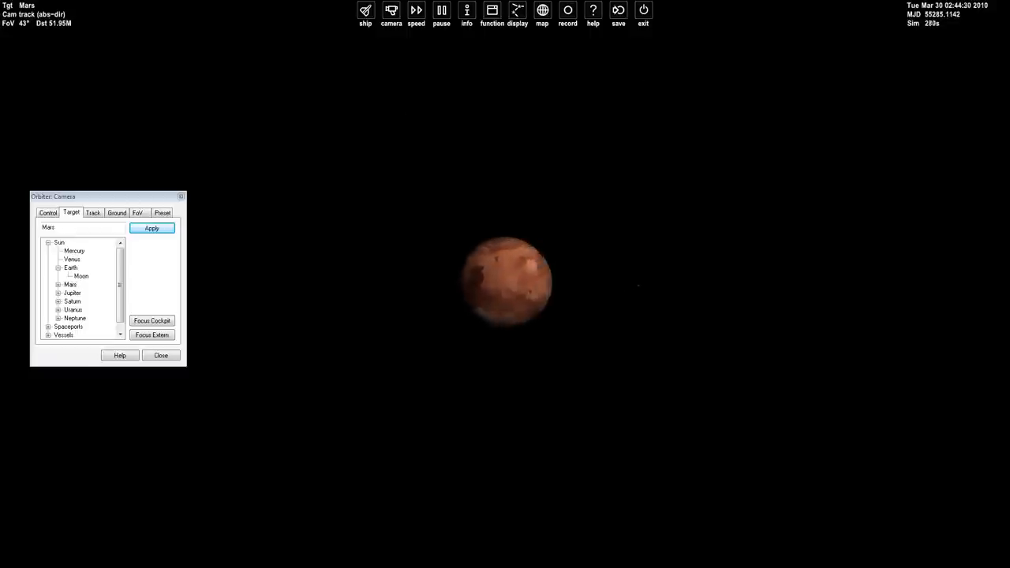
scroll("down", 3)
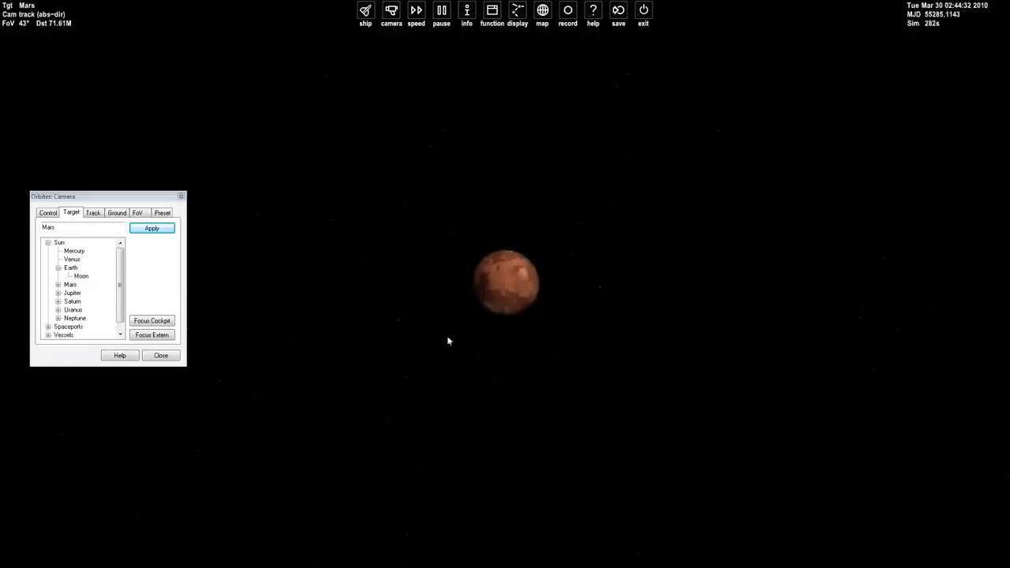
scroll("up", 3)
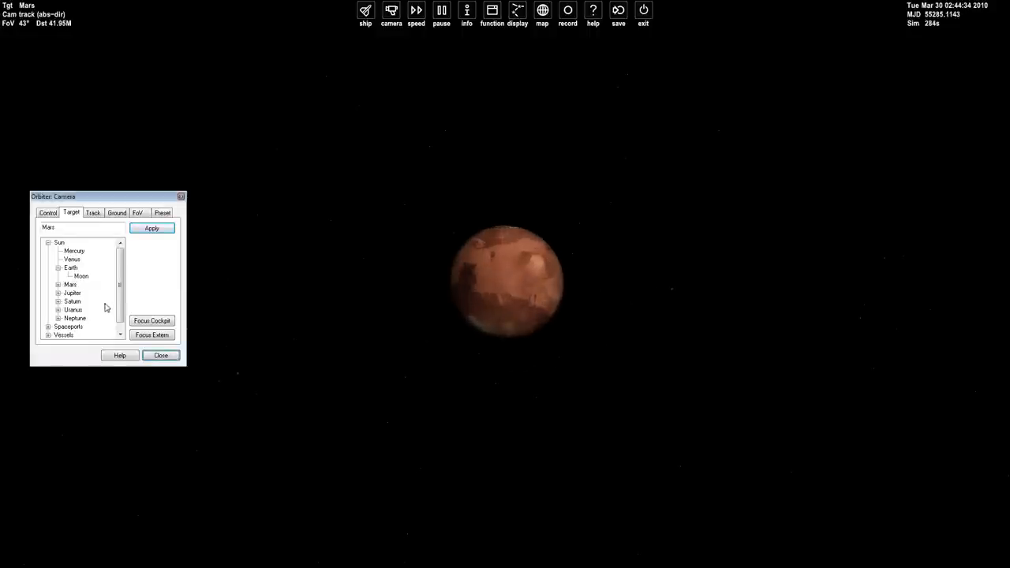
Make Jupiter the camera target and orbit to view it from below
left_click(72, 293)
left_click(152, 228)
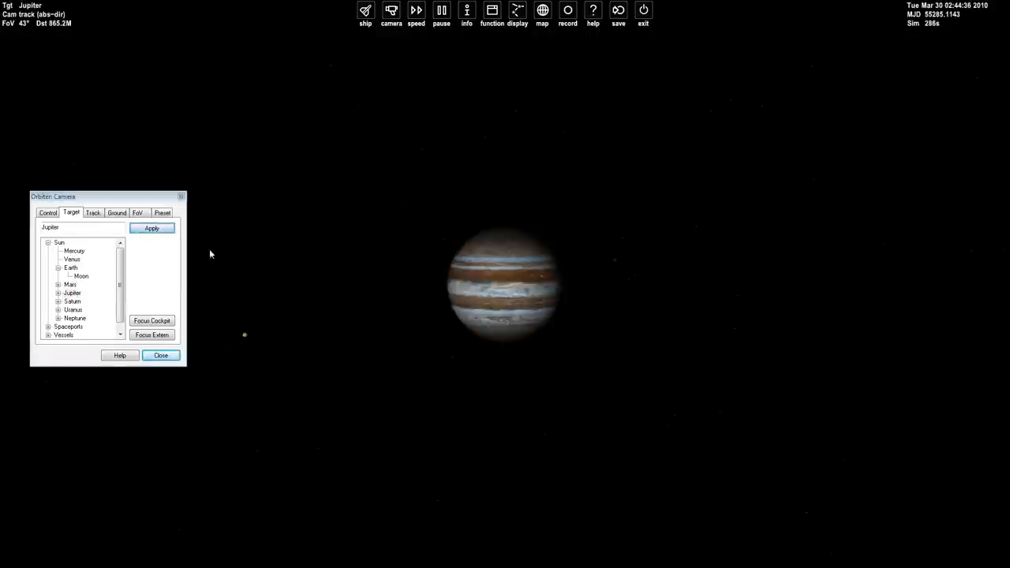
left_click_drag(717, 257, 754, 354)
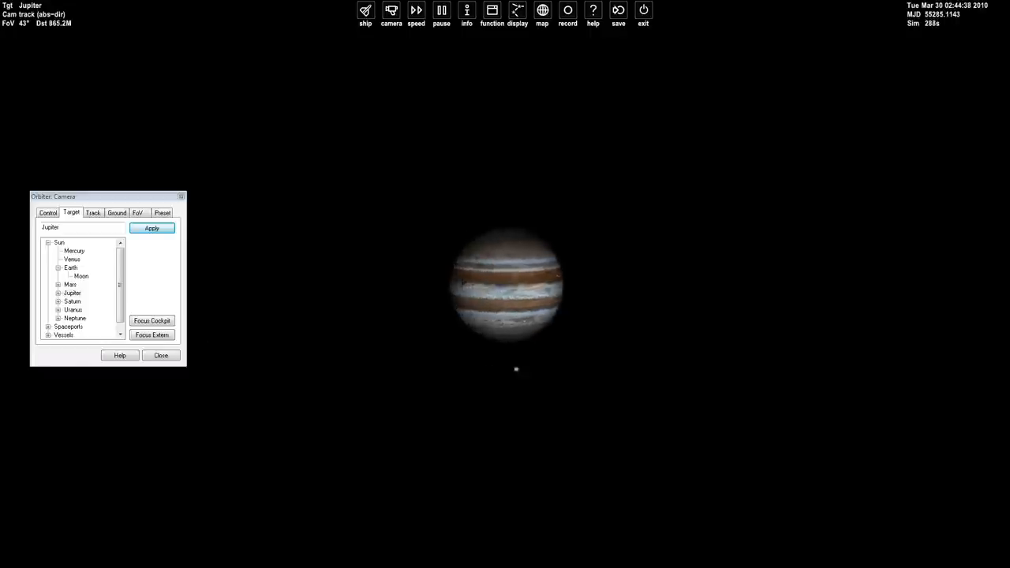
scroll("up", 3)
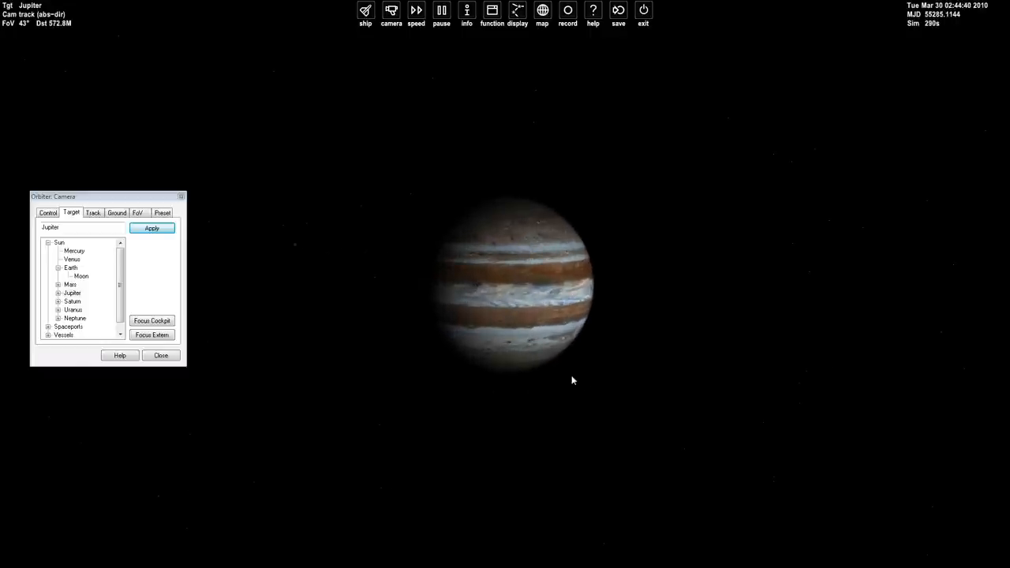
scroll("down", 3)
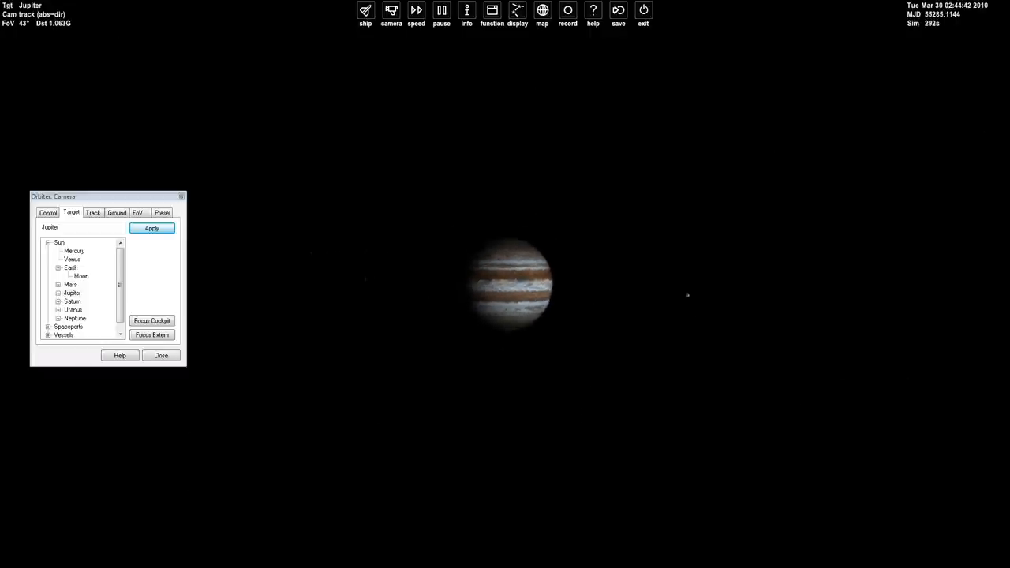
left_click_drag(572, 390, 575, 412)
scroll("up", 3)
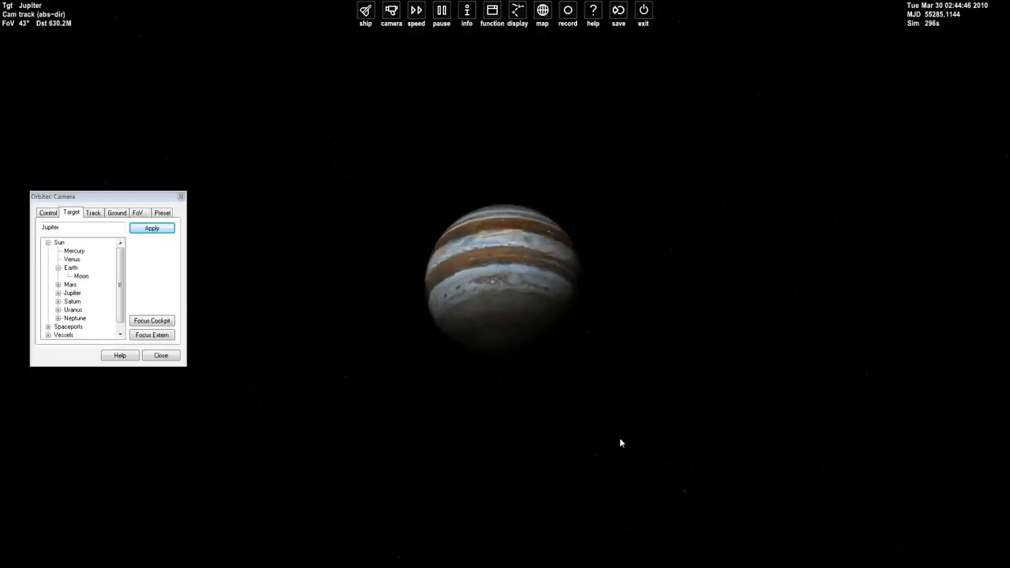
scroll("down", 3)
Pull back and orbit further around Jupiter to its lit banded face
left_click_drag(603, 384, 591, 388)
left_click_drag(267, 347, 494, 390)
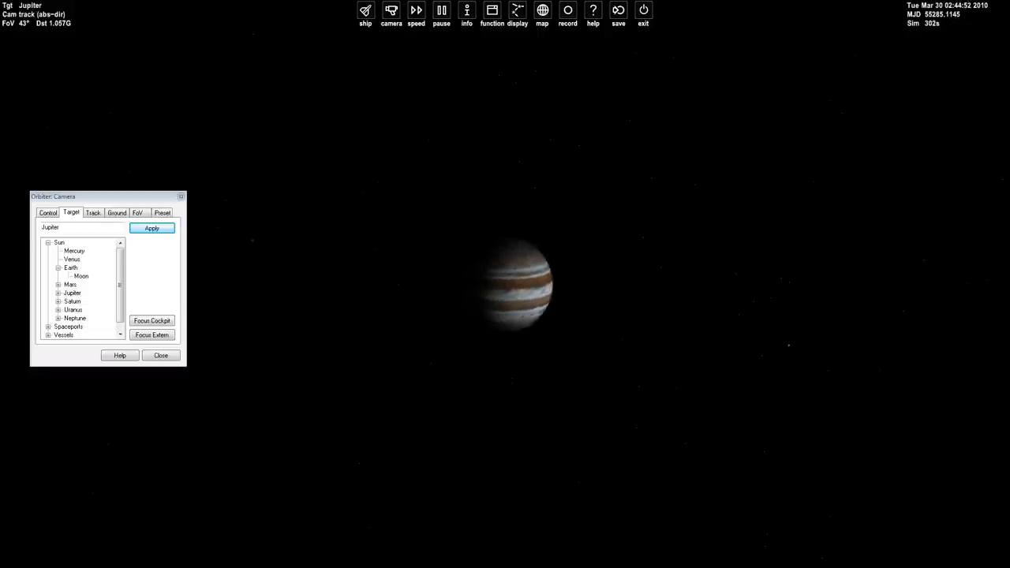
scroll("up", 3)
scroll("up", 3)
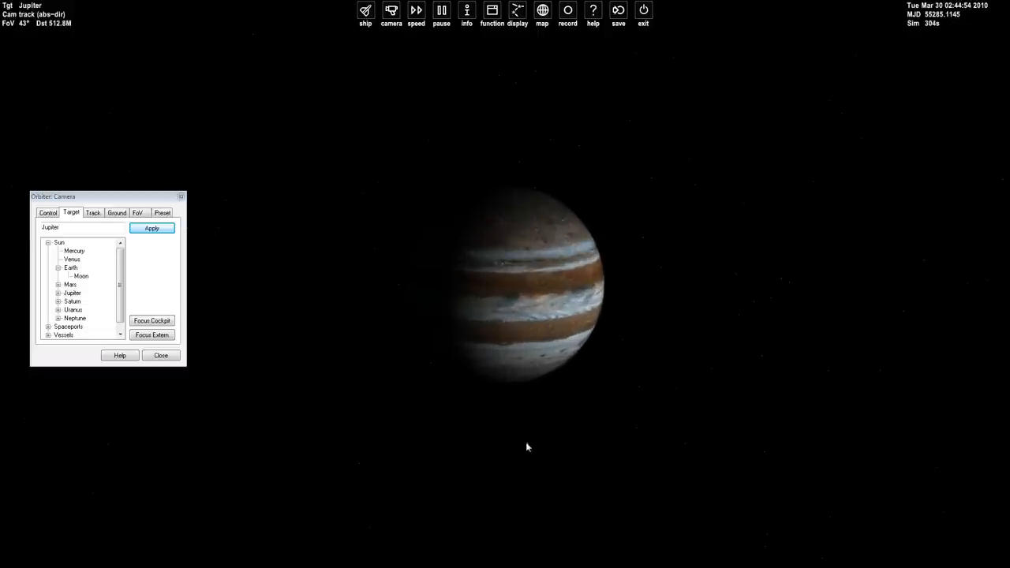
scroll("up", 3)
key("ctrl+Up")
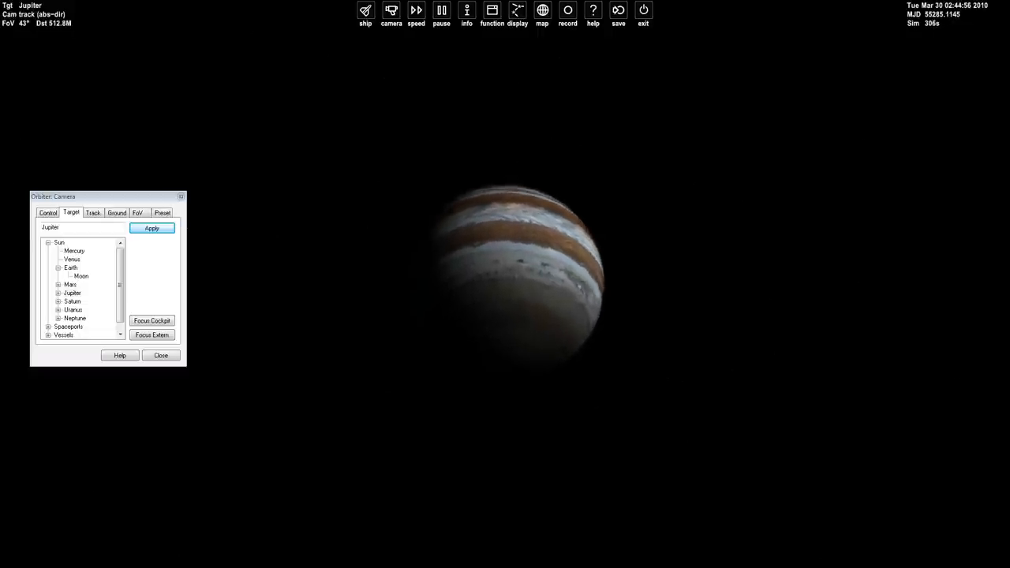
key("ctrl+Up")
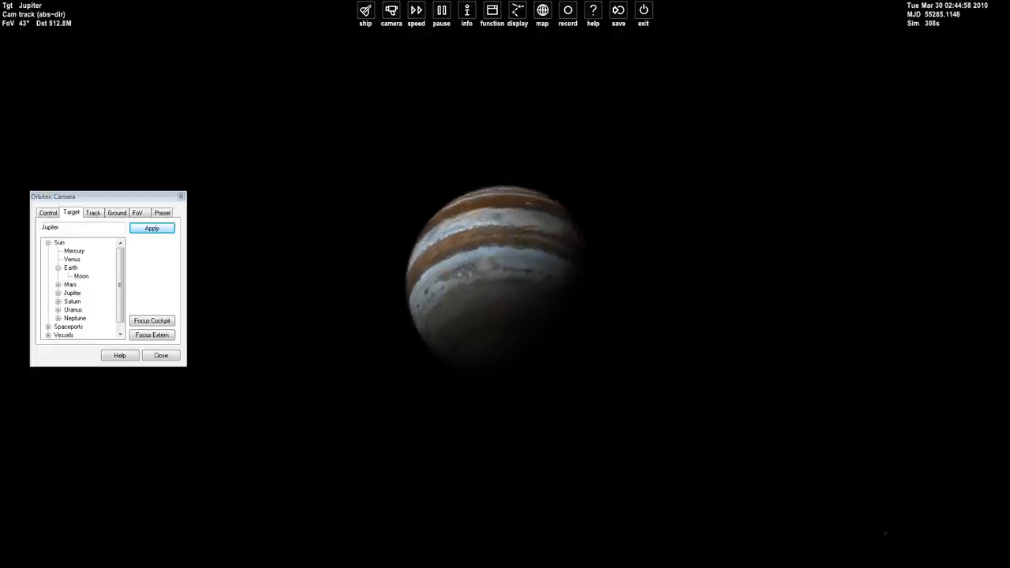
Switch the camera target to Io and sweep Jupiter behind it
left_click(110, 297)
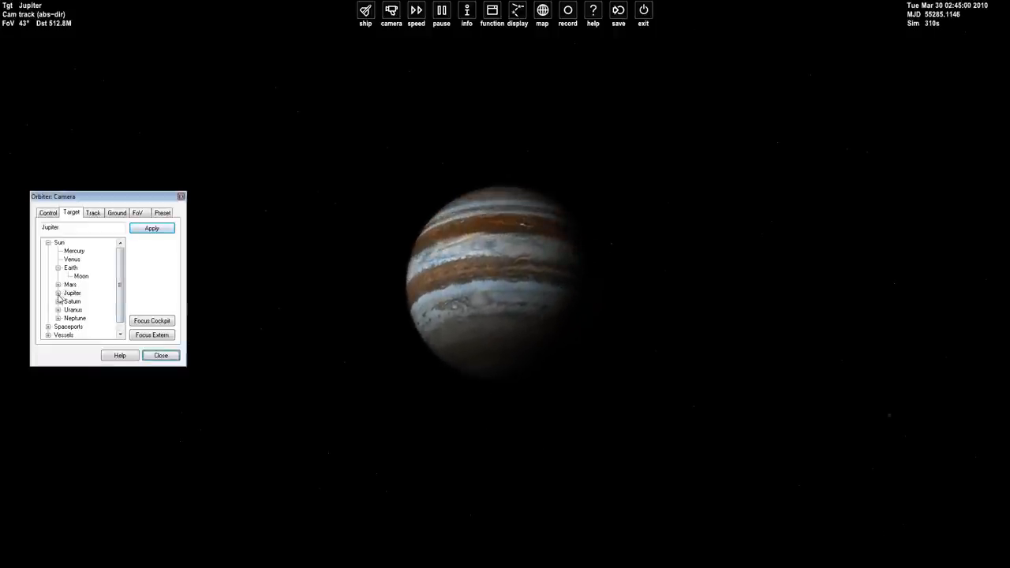
left_click(151, 228)
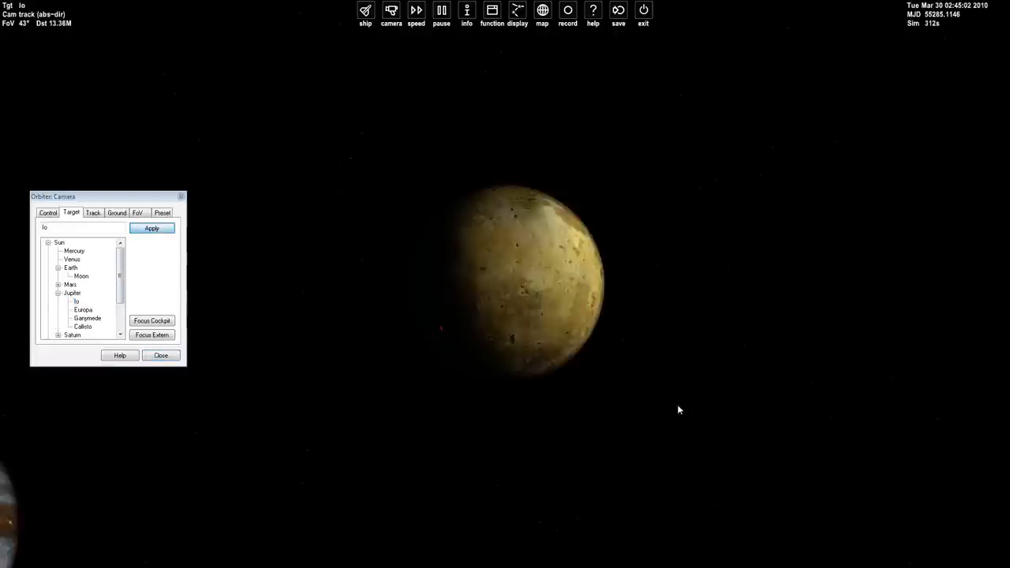
key("ctrl+Right")
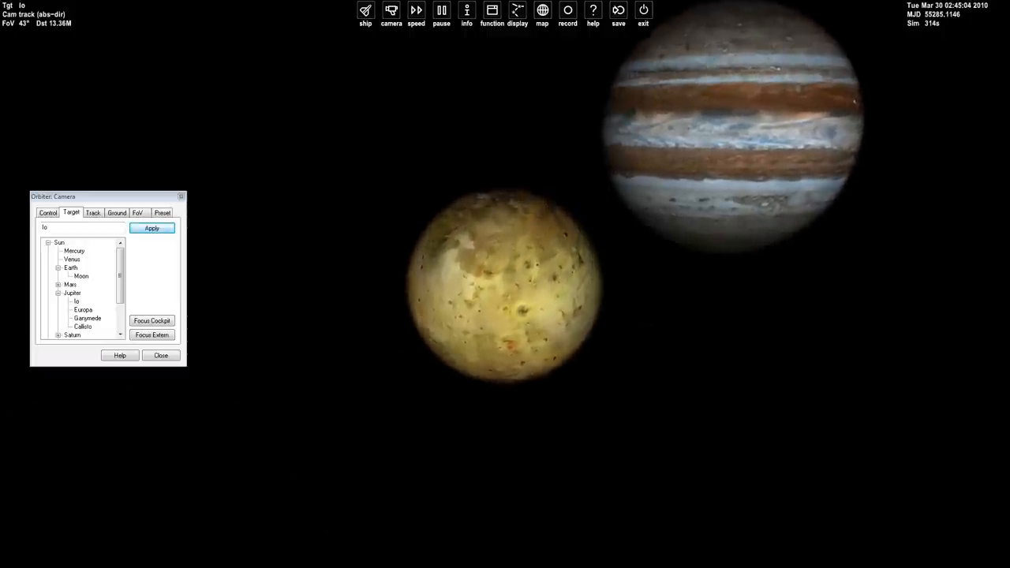
scroll("up", 3)
scroll("down", 3)
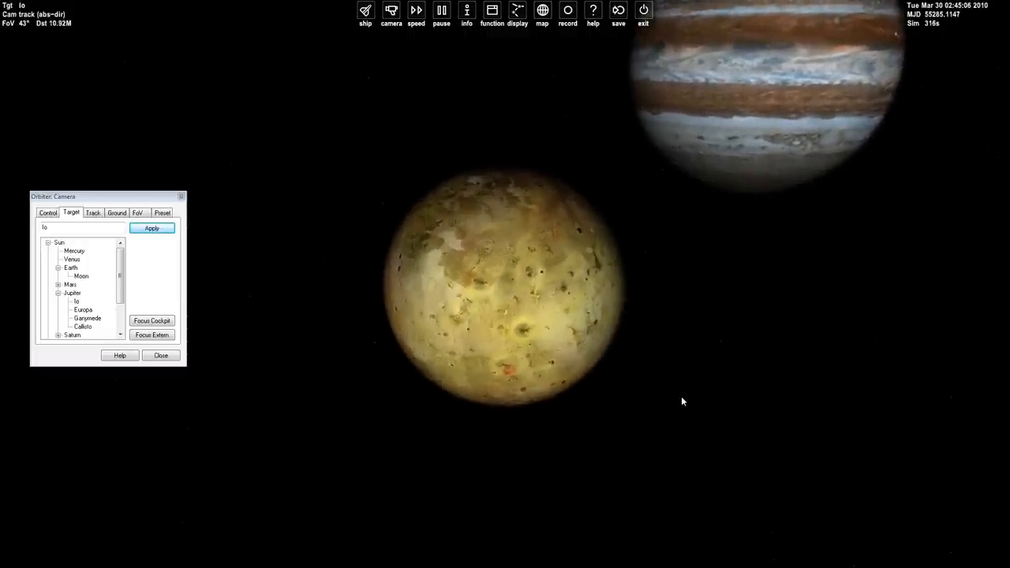
Orbit around lit Io, placing Jupiter beside, directly behind and below it
left_click_drag(680, 396, 410, 181)
left_click_drag(655, 364, 394, 315)
left_click_drag(740, 358, 898, 261)
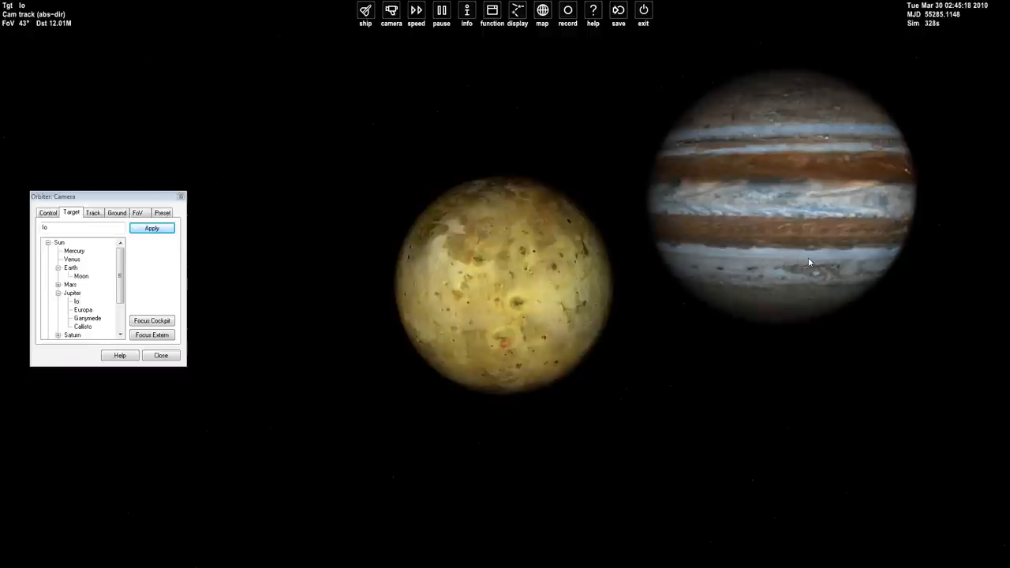
scroll("down", 3)
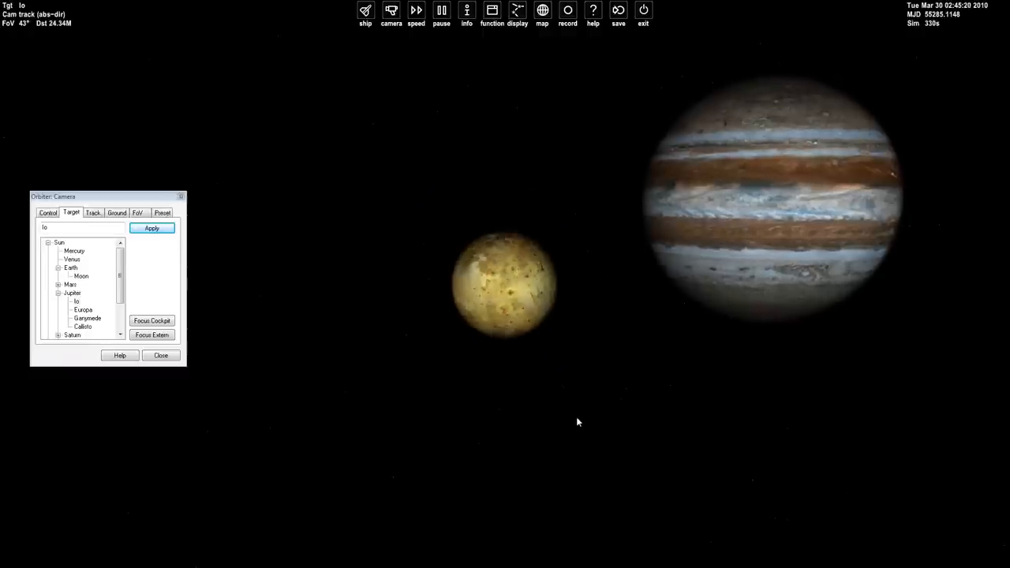
left_click_drag(576, 422, 683, 404)
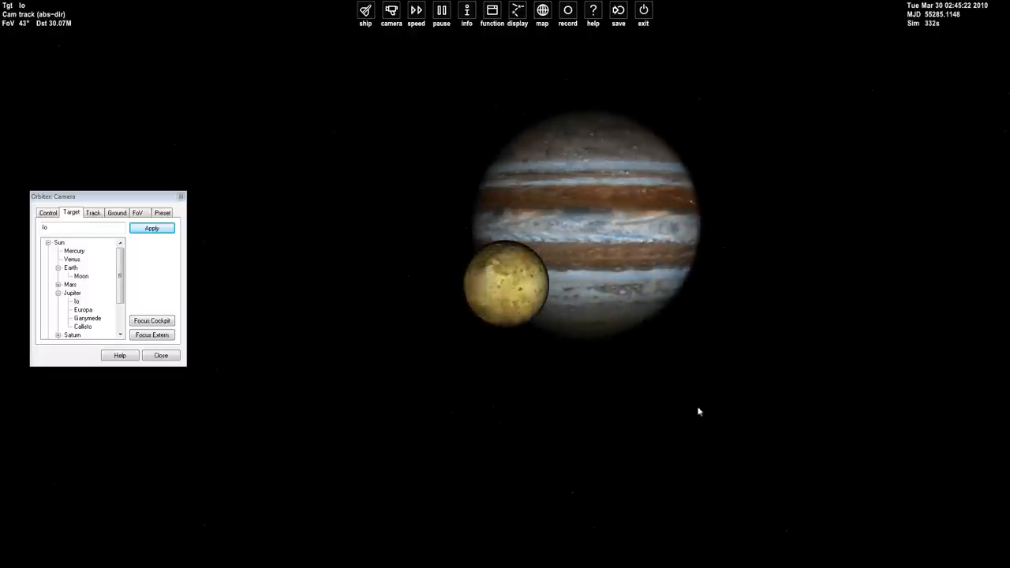
scroll("up", 3)
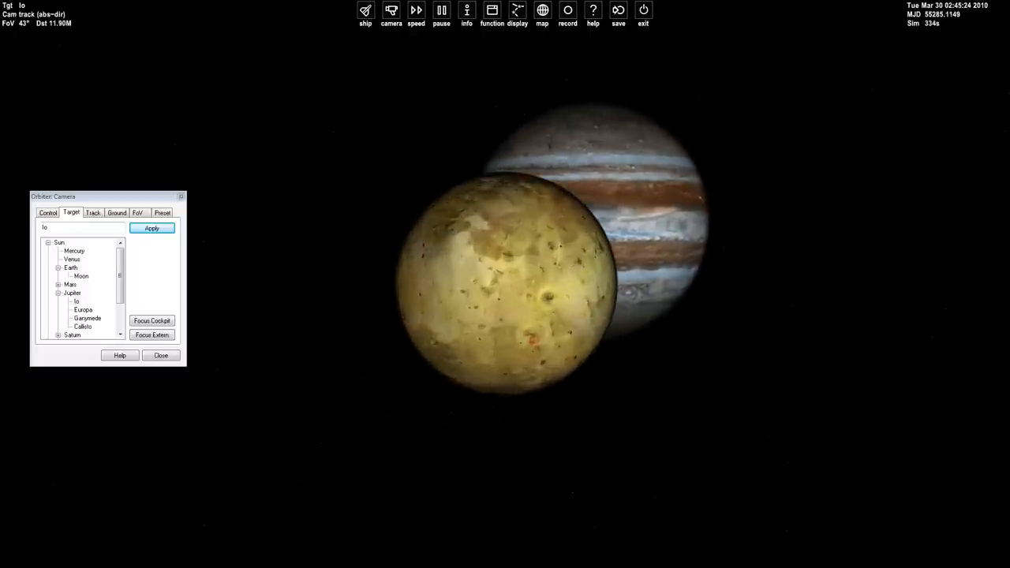
left_click_drag(639, 387, 657, 425)
scroll("down", 3)
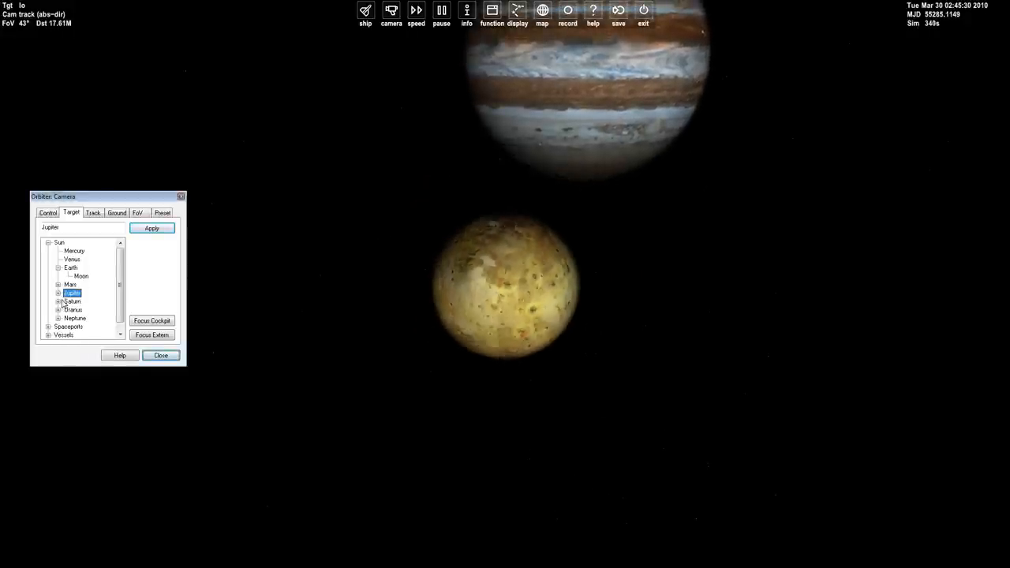
Expand Saturn in the Target tree and apply Mimas as the camera target
left_click(58, 302)
left_click(163, 213)
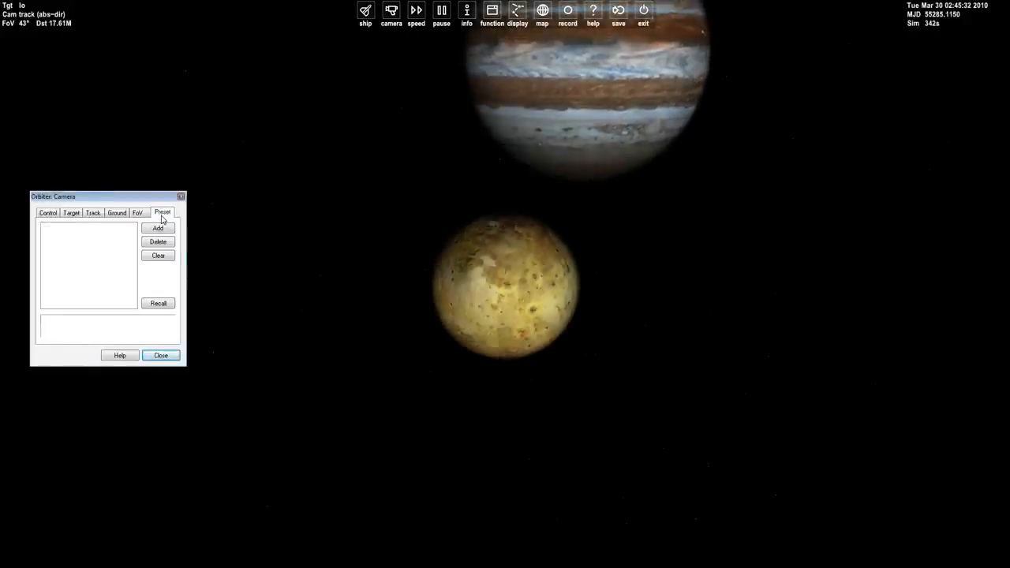
left_click(93, 213)
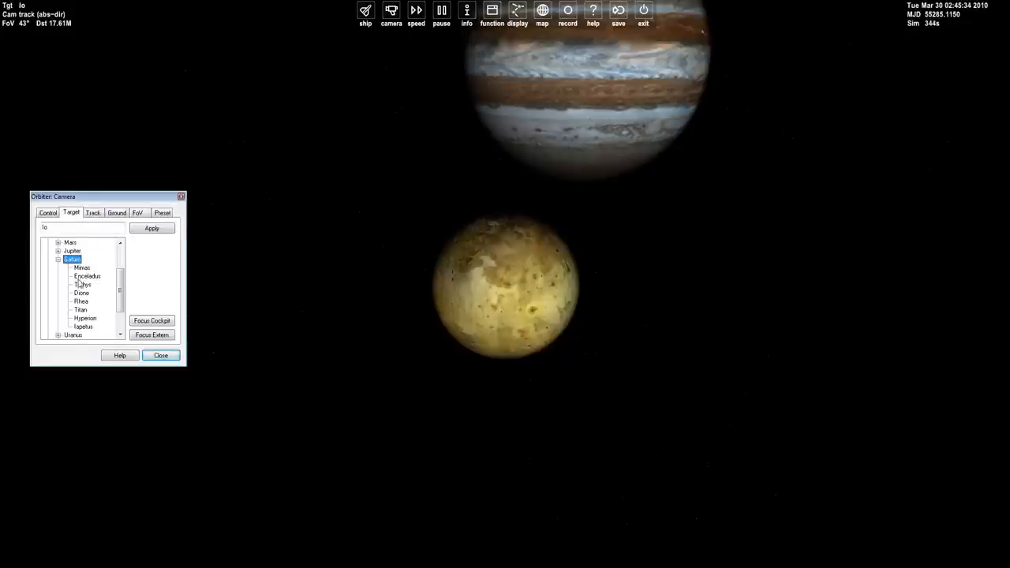
left_click(152, 229)
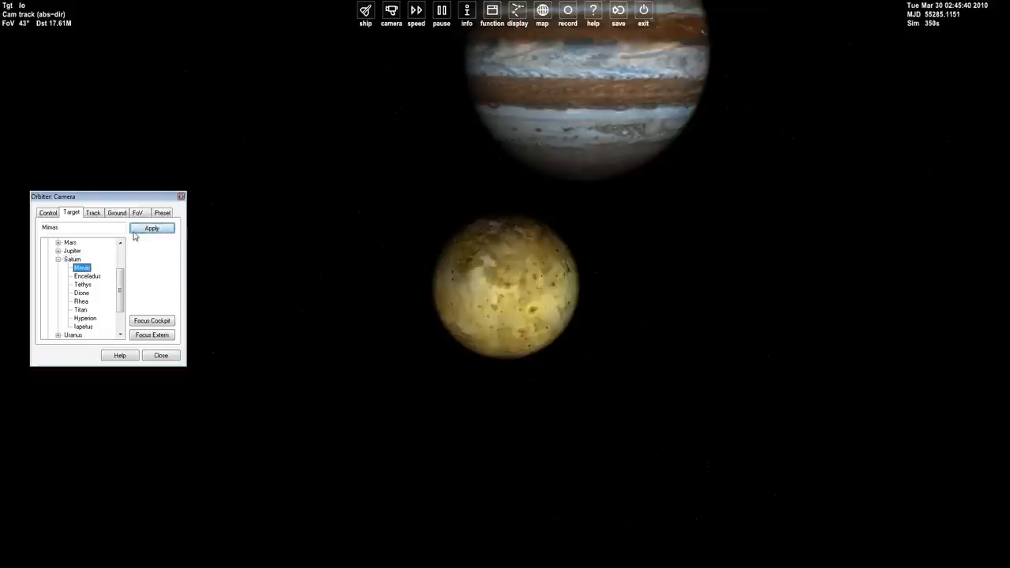
left_click(145, 230)
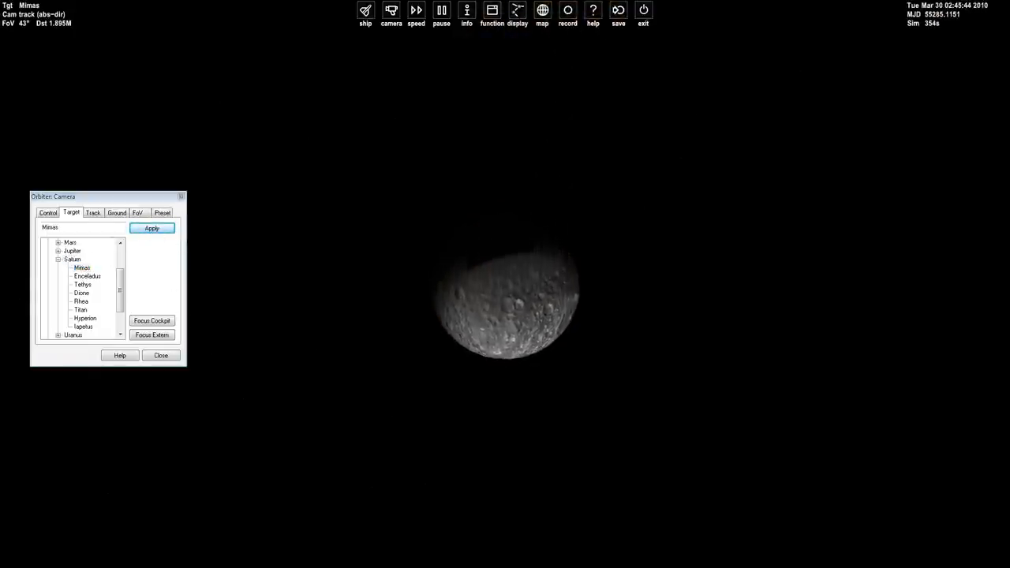
Orbit close around Mimas, bringing Saturn behind it as the terminator sweeps across
left_click_drag(567, 235, 507, 242)
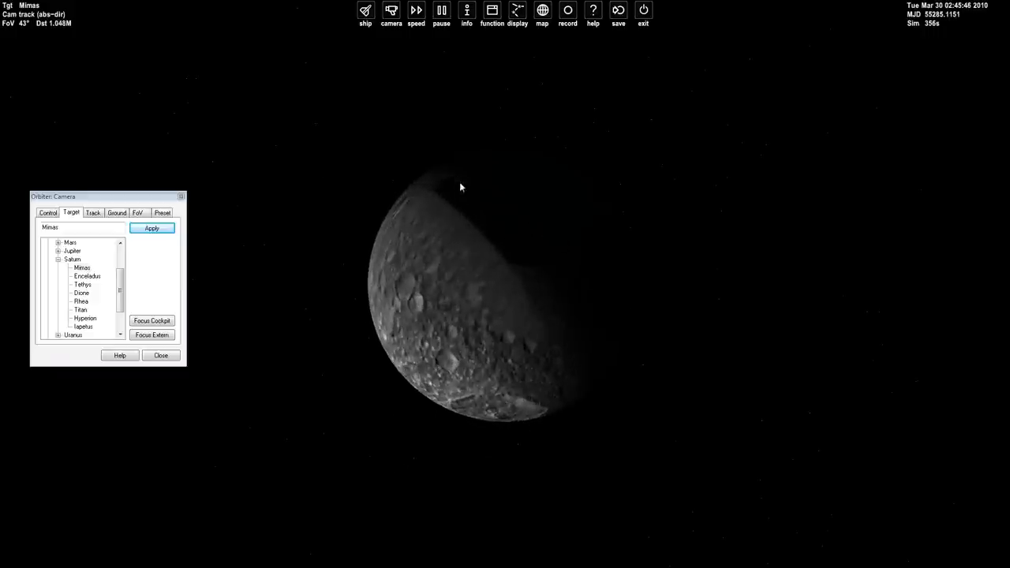
left_click_drag(472, 191, 552, 236)
scroll("up", 3)
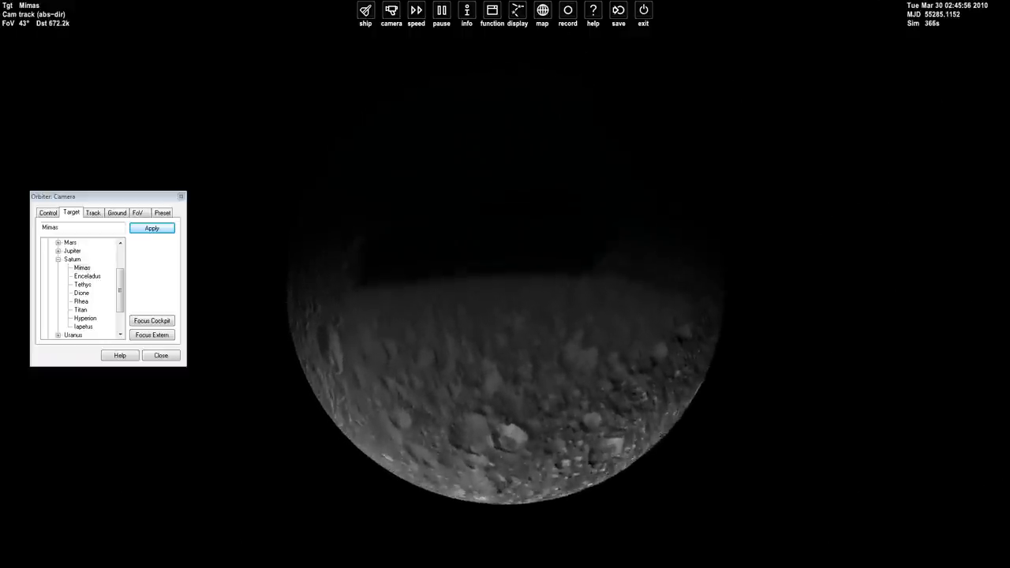
left_click_drag(504, 322, 552, 276)
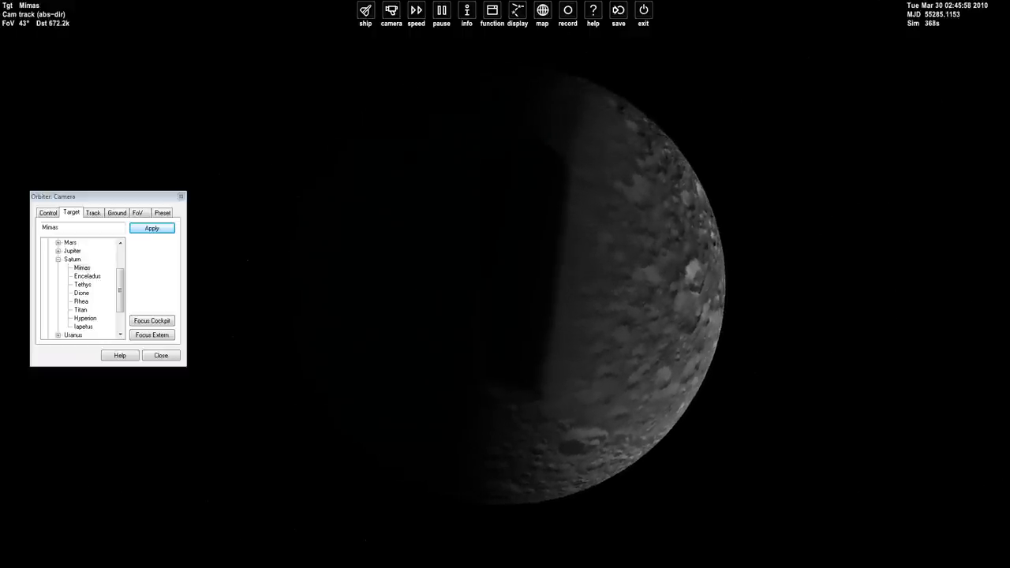
scroll("down", 3)
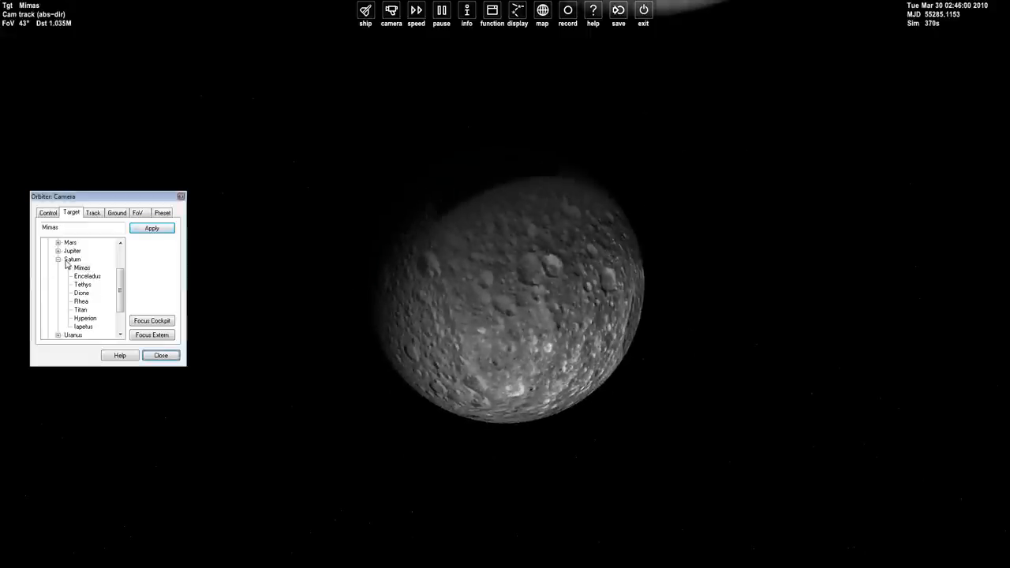
Target the camera on Saturn and swing round to its sunlit hemisphere
left_click(159, 229)
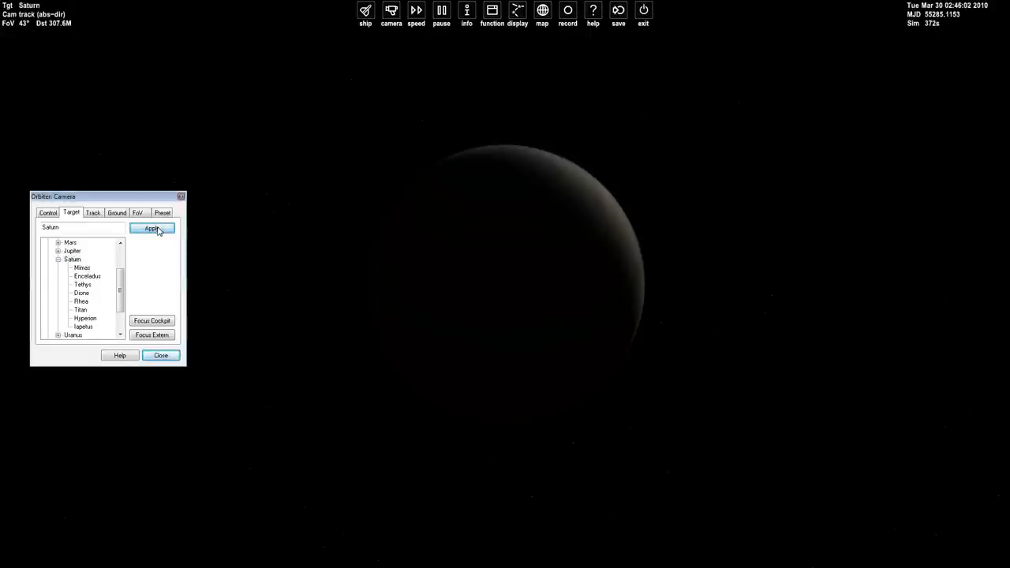
left_click_drag(694, 355, 749, 387)
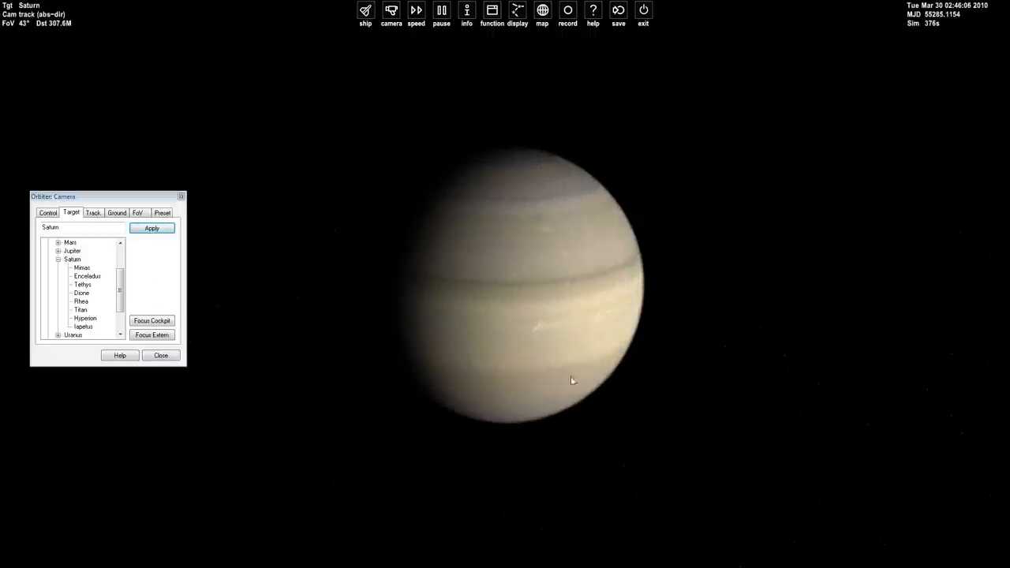
key("ctrl+Right")
key("Page_Down")
key("Page_Down")
Pull the camera back so the whole banded planet and its lit side fill the view
left_click_drag(776, 435, 631, 434)
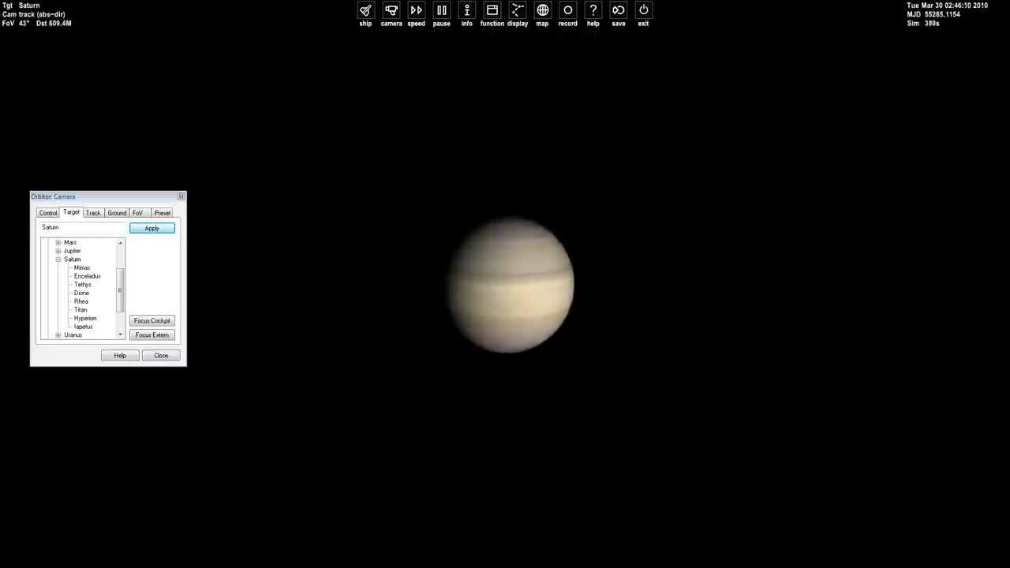
key("ctrl+Right")
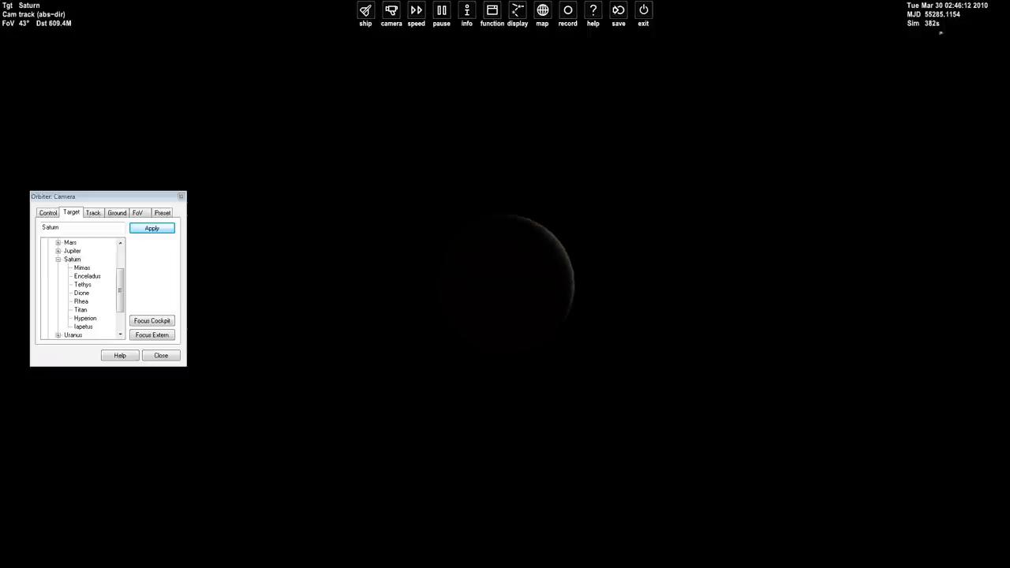
left_click_drag(631, 434, 529, 434)
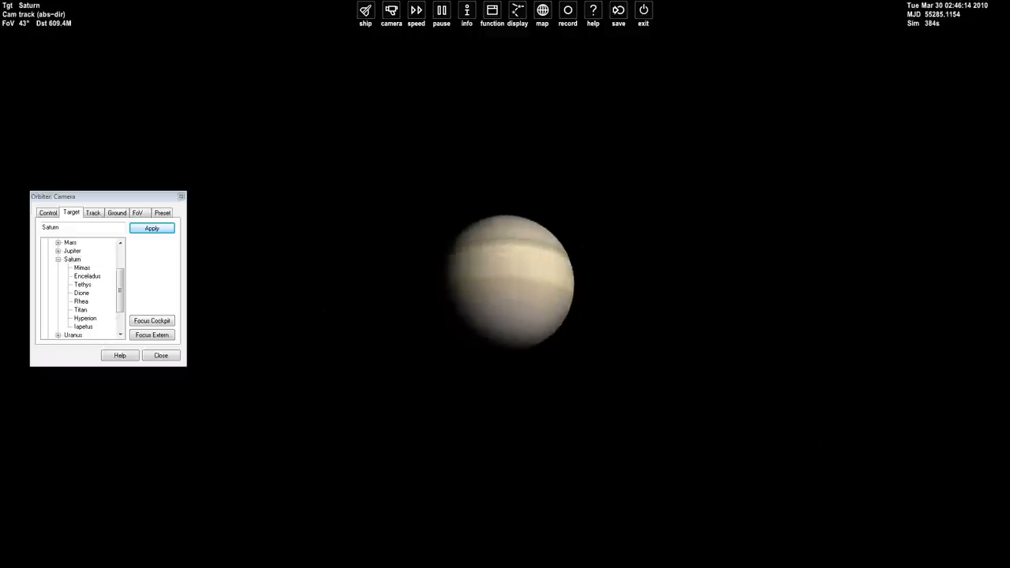
key("Page_Down")
key("Page_Down")
key("Page_Down")
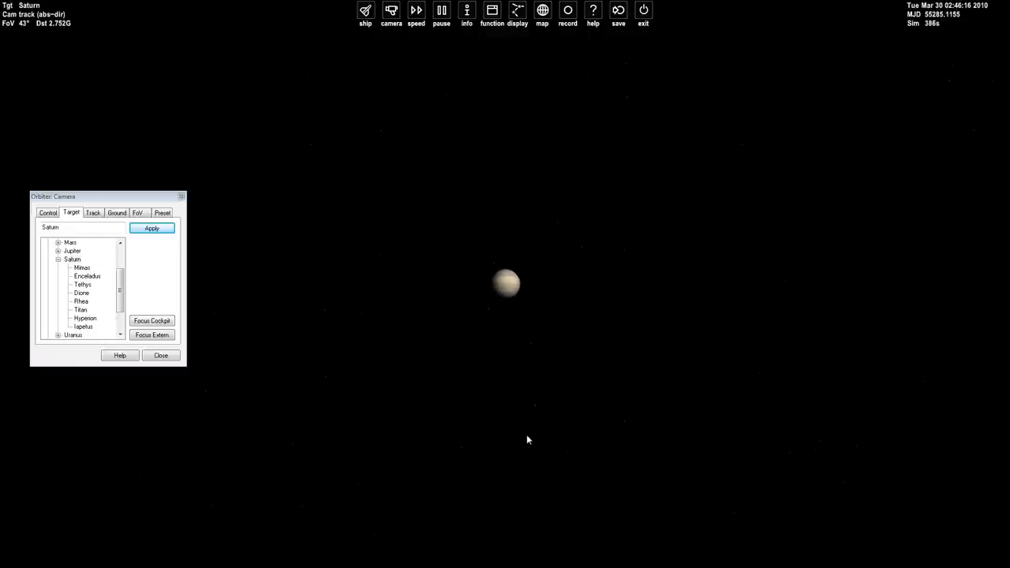
key("Page_Up")
key("Page_Up")
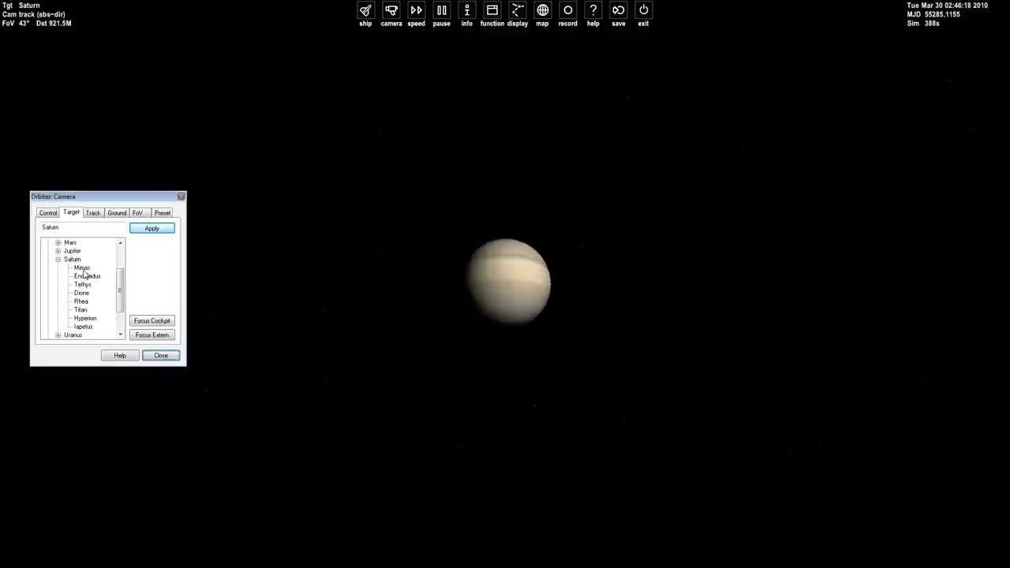
Retarget the camera to Enceladus and swing round to its sunlit face
left_click(152, 228)
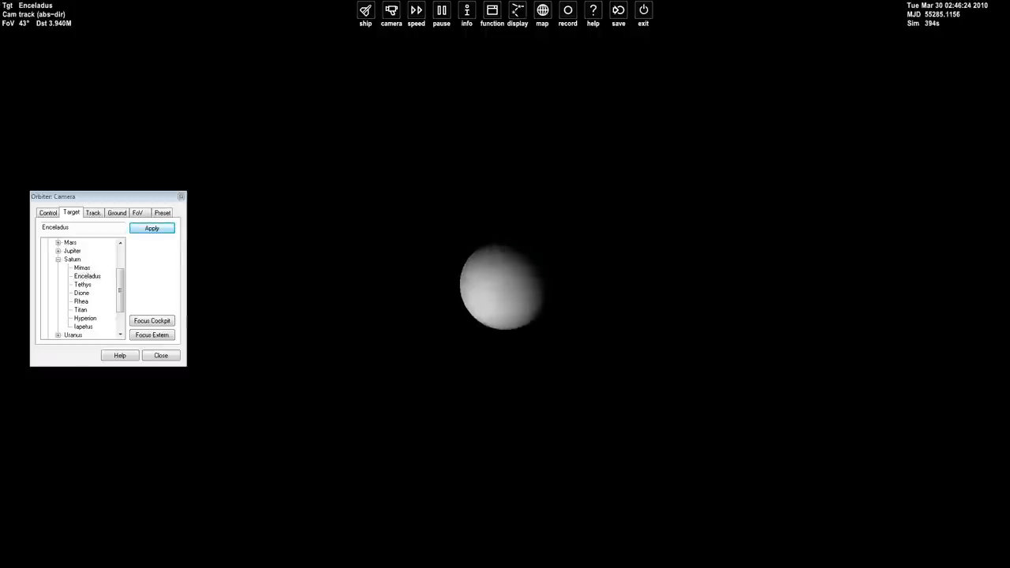
key("Page_Up")
key("Page_Up")
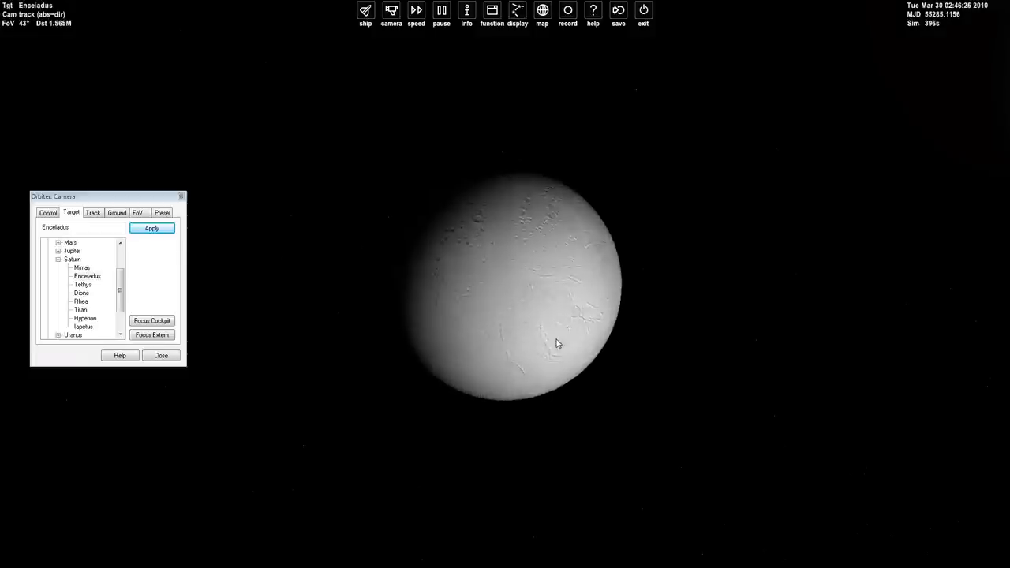
key("ctrl+Up")
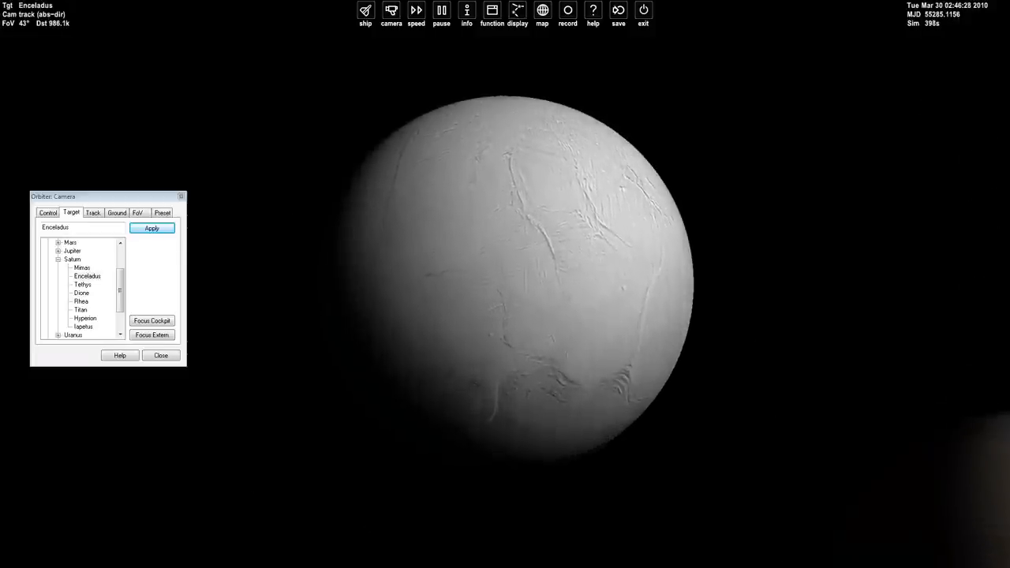
Circle toward Enceladus's shadowed side and back the camera away from it
left_click_drag(600, 394, 547, 418)
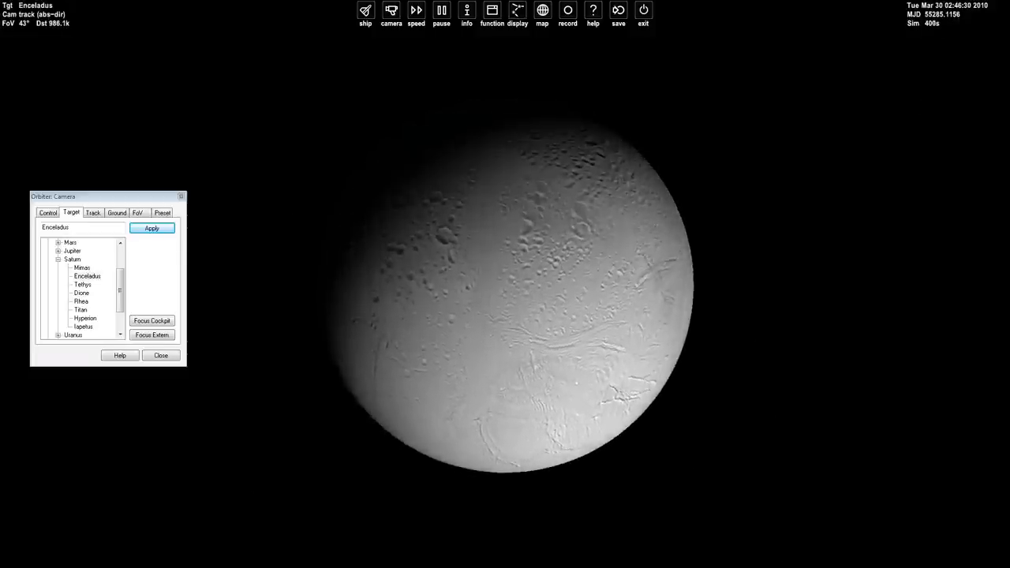
key("Page_Down")
key("Page_Down")
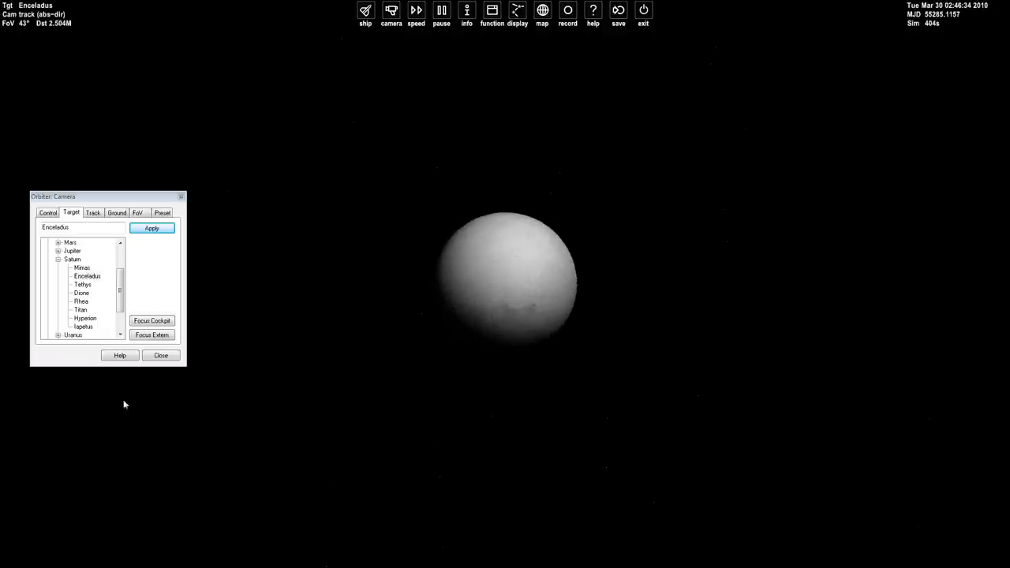
left_click(109, 300)
Retarget the camera to Tethys and orbit it at varying distances to light its cratered face
left_click(151, 228)
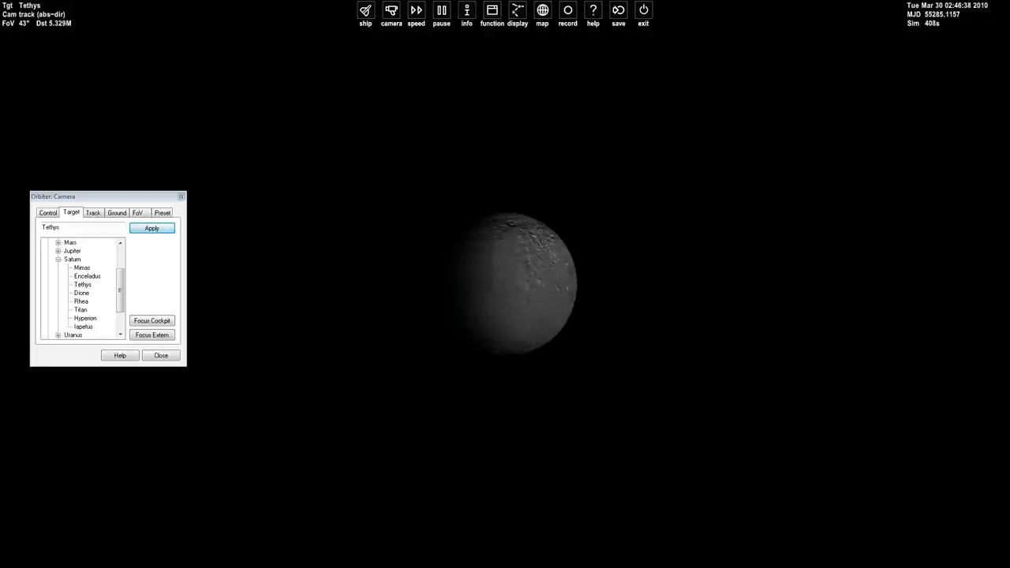
key("Page_Down")
key("Page_Down")
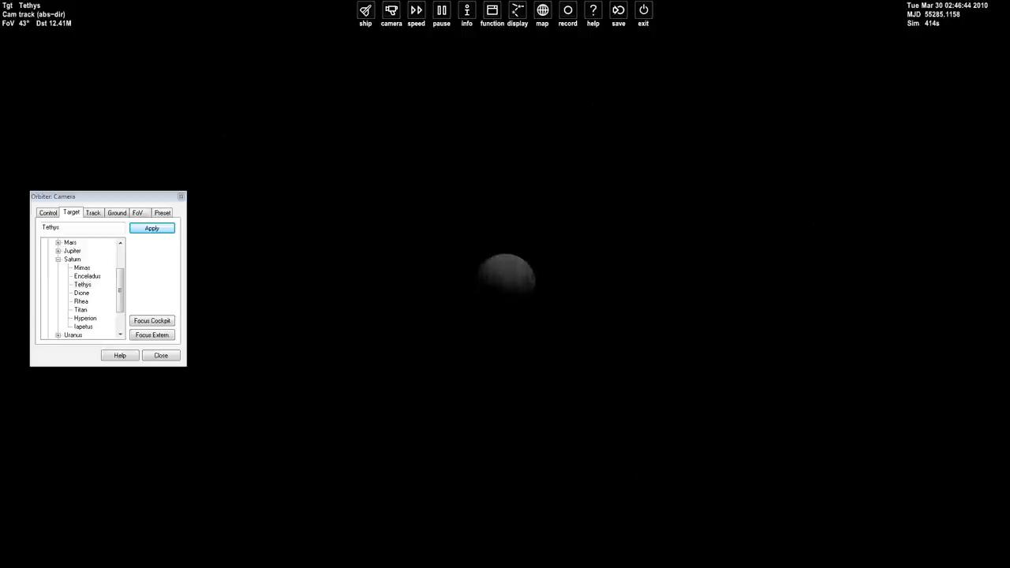
key("Page_Up")
key("Page_Up")
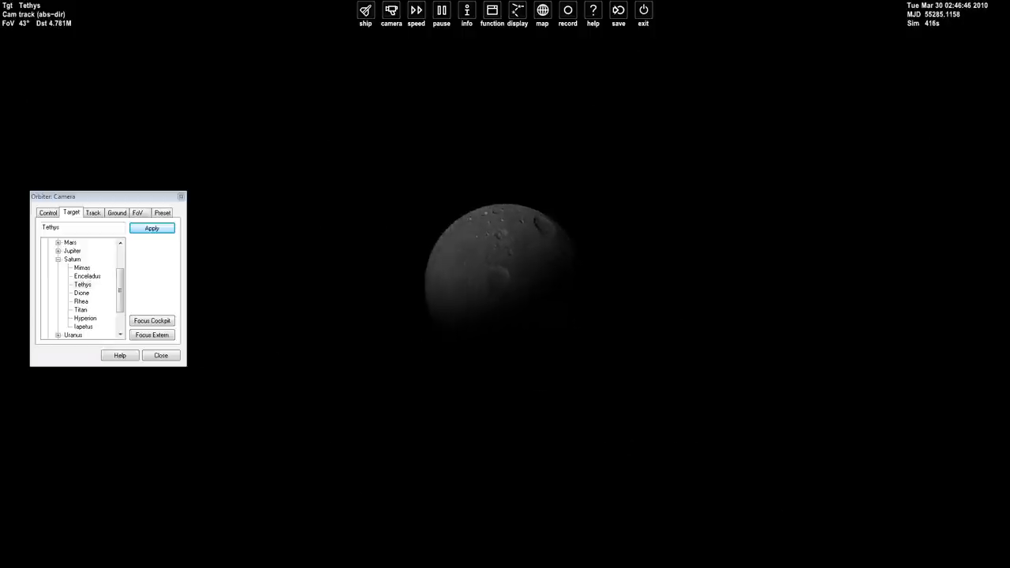
key("ctrl+Right")
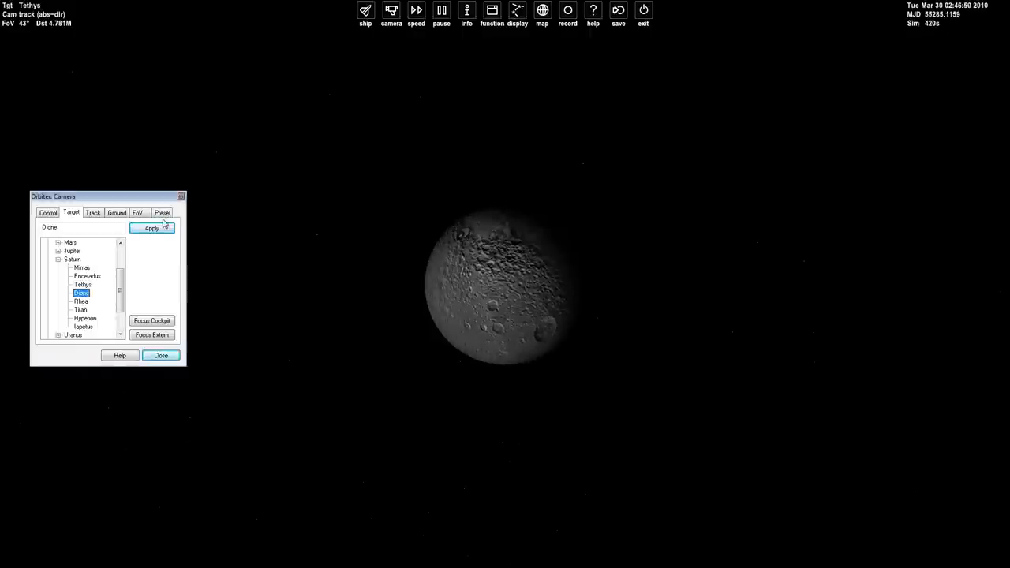
Retarget the camera to Dione and close in on its large craters from several sides
left_click(152, 228)
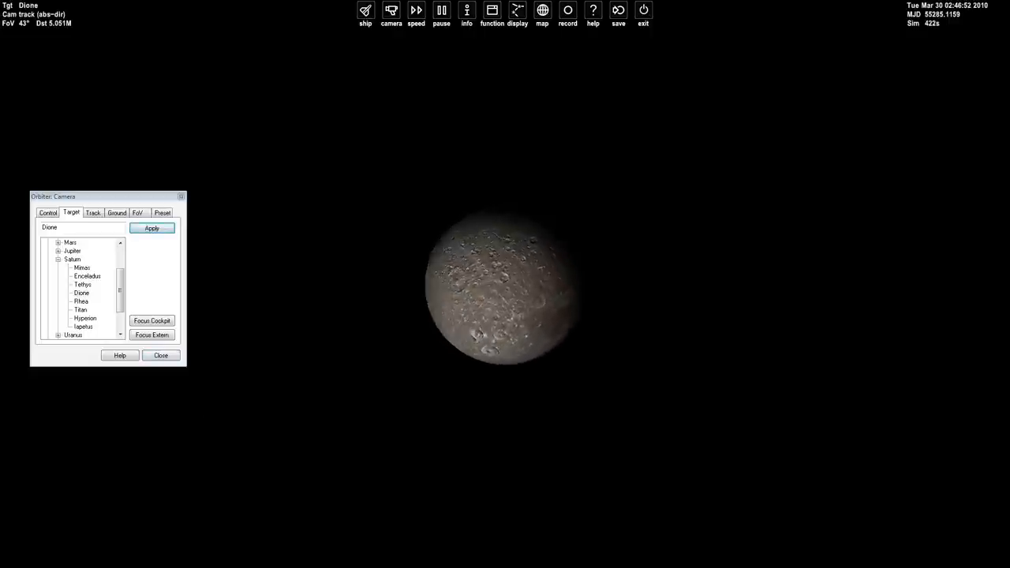
key("ctrl+Right")
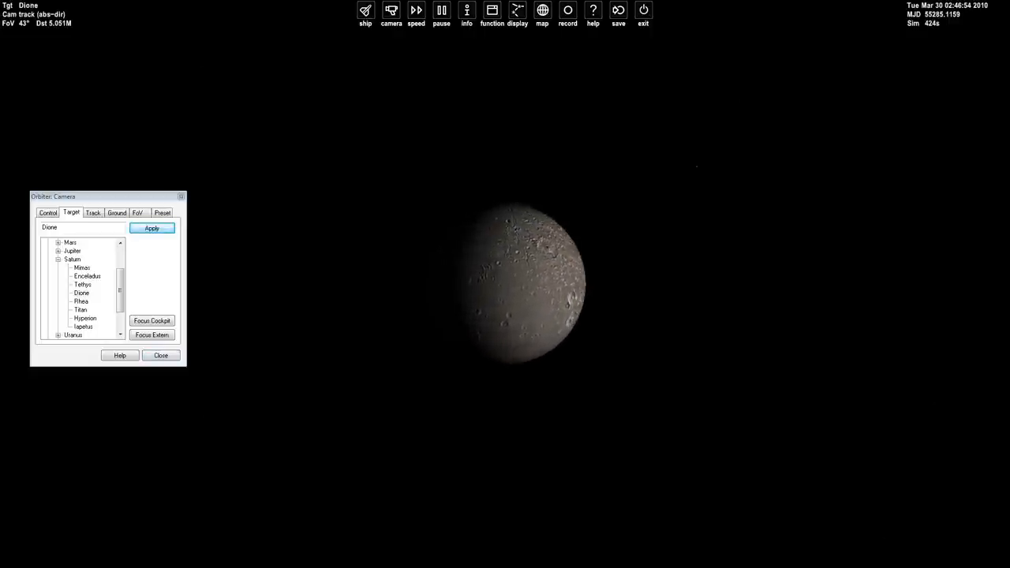
key("ctrl+Right")
key("ctrl+Right")
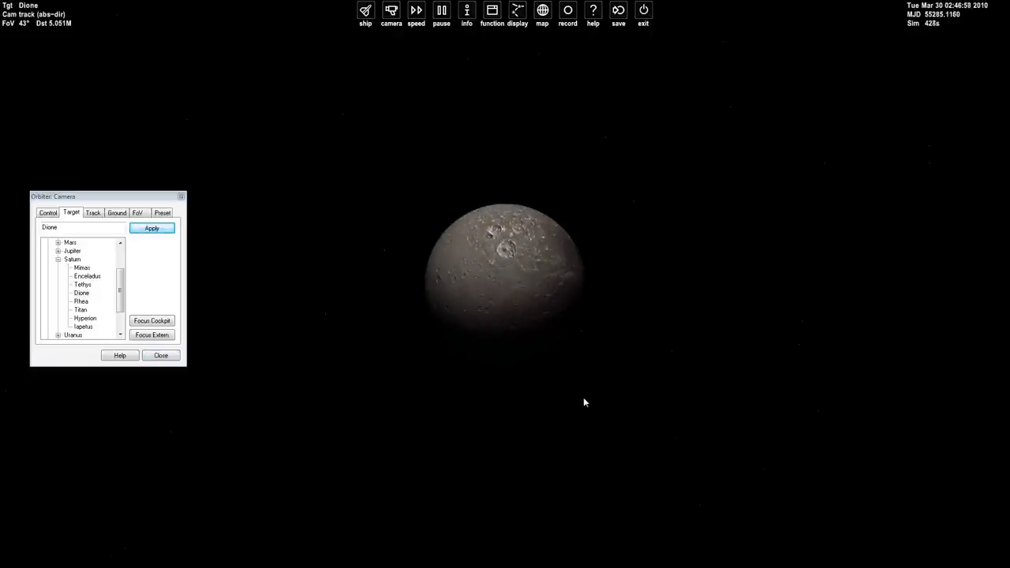
key("Page_Down")
key("Page_Down")
key("ctrl+Right")
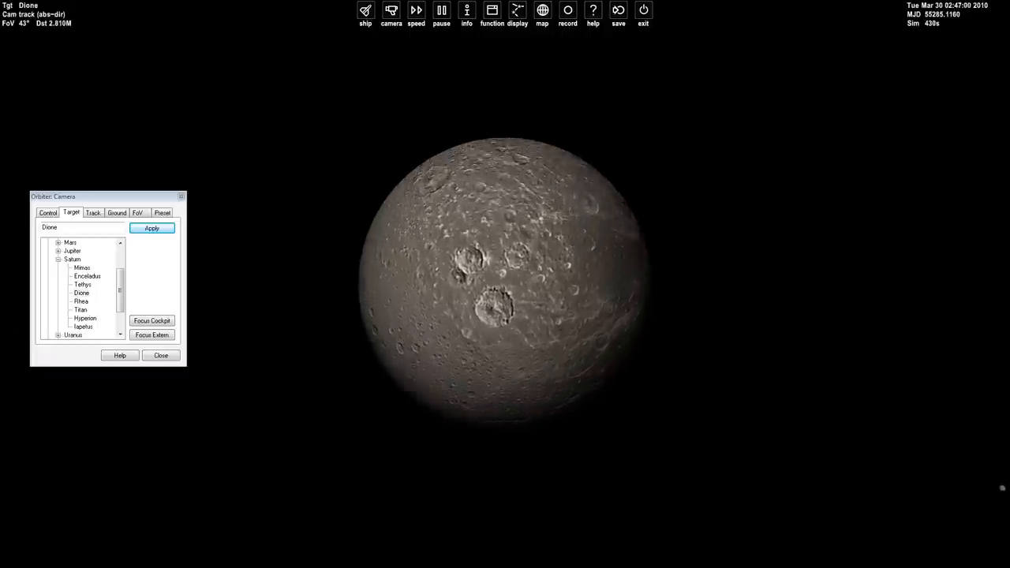
key("ctrl+Right")
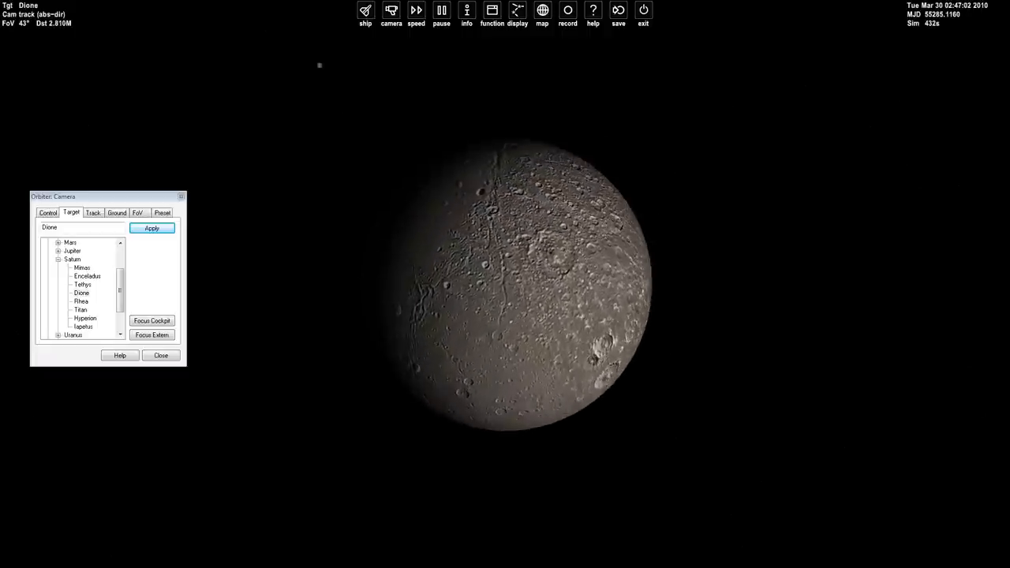
Back away and circle Dione round toward its night side, picking Rhea next
key("Page_Up")
key("Page_Up")
key("ctrl+Up")
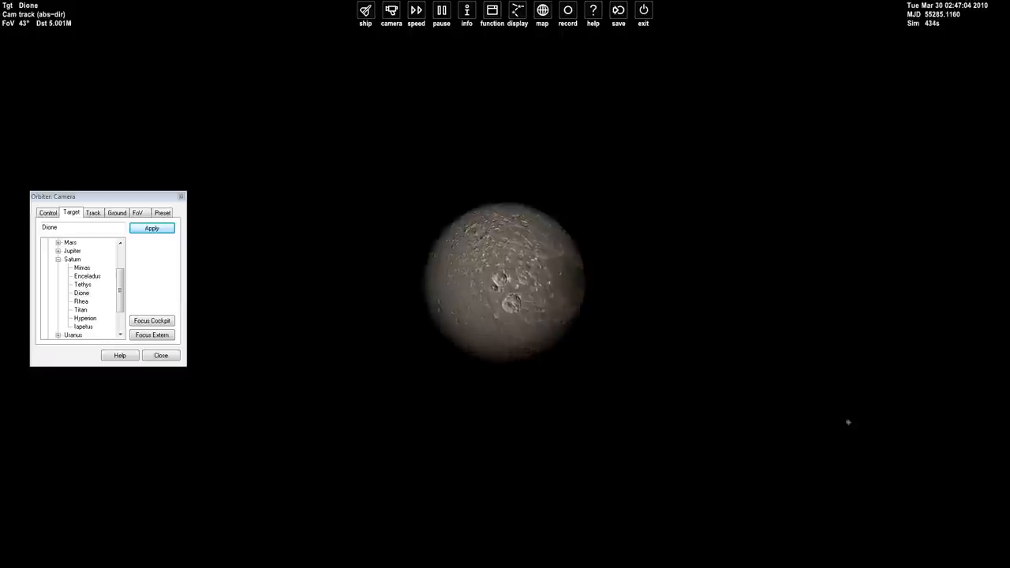
key("ctrl+Up")
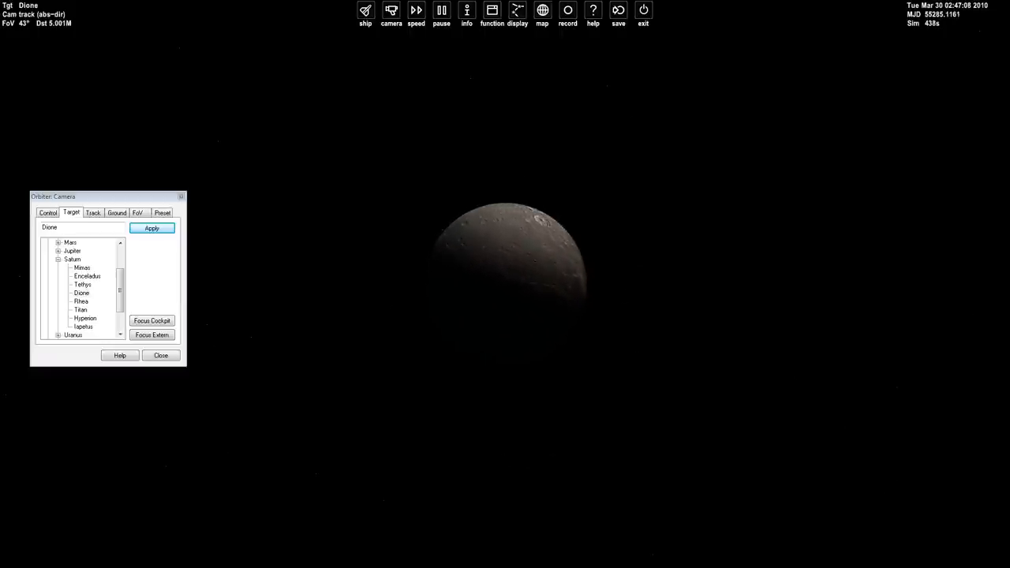
key("ctrl+Up")
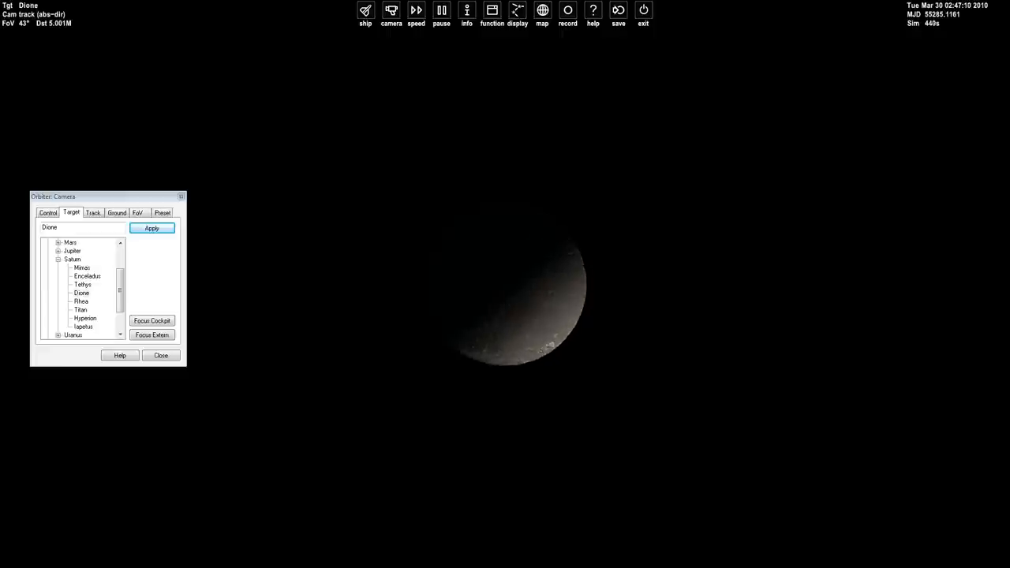
key("ctrl+Up")
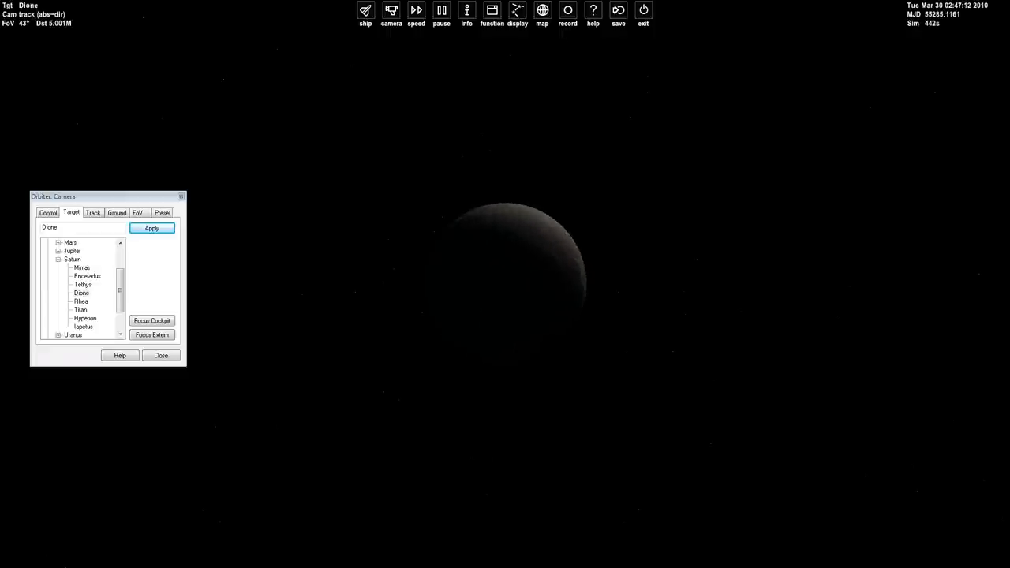
left_click(77, 330)
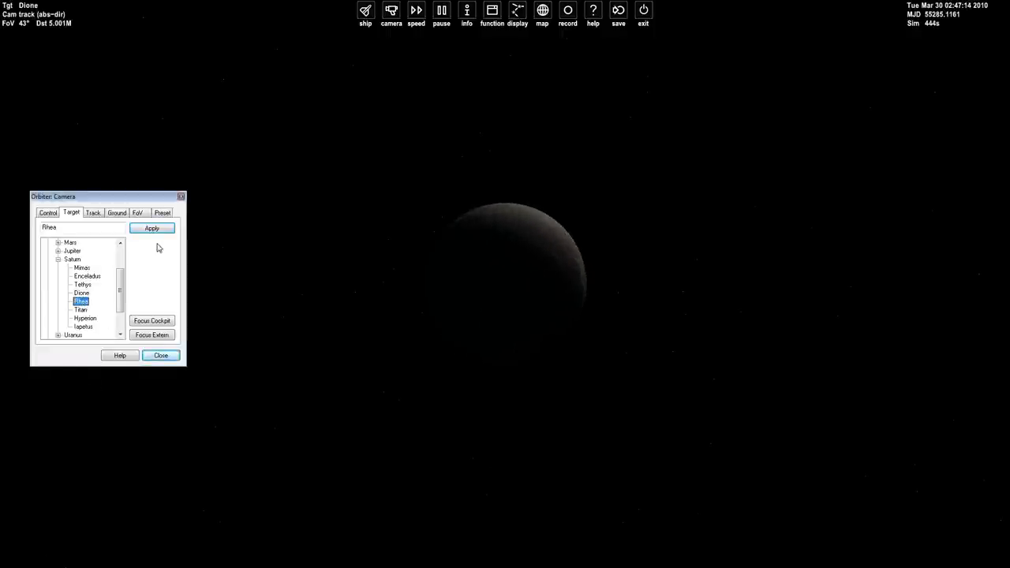
View Rhea's lit cratered face, then pull the camera far back from it
left_click(152, 228)
key("ctrl+Up")
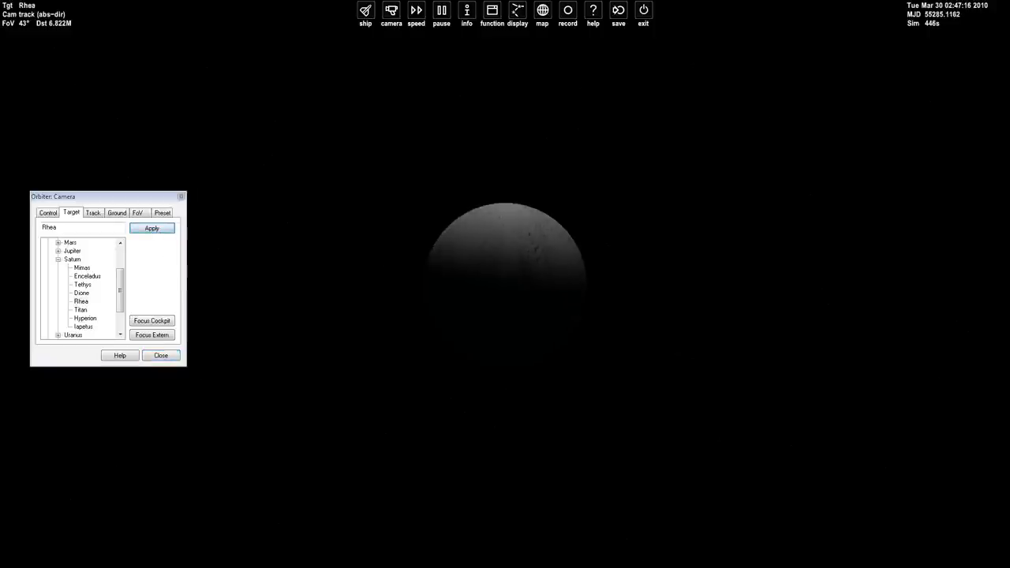
key("Page_Down")
key("Page_Up")
key("Page_Up")
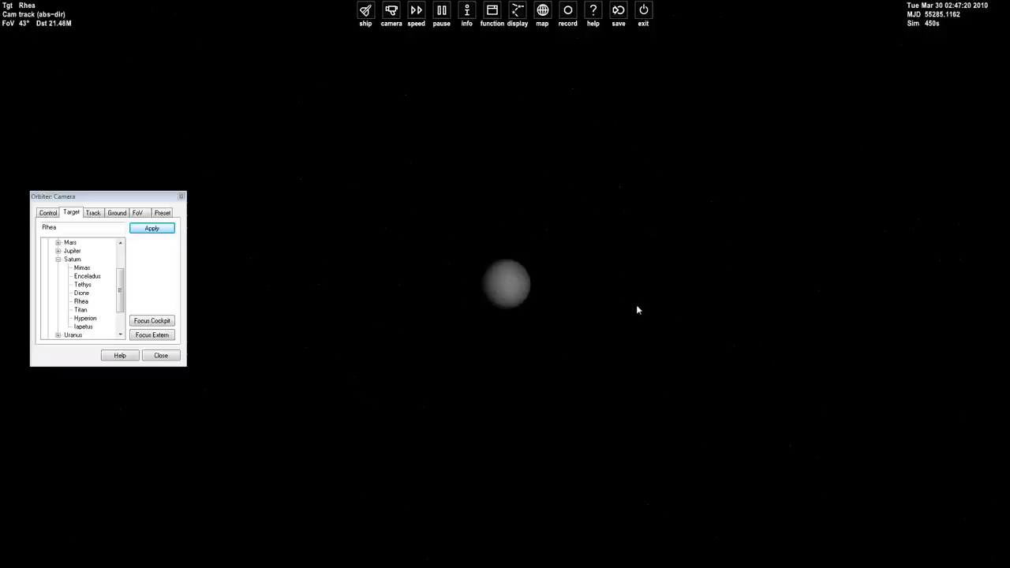
key("Page_Down")
key("Page_Down")
left_click_drag(120, 288, 123, 324)
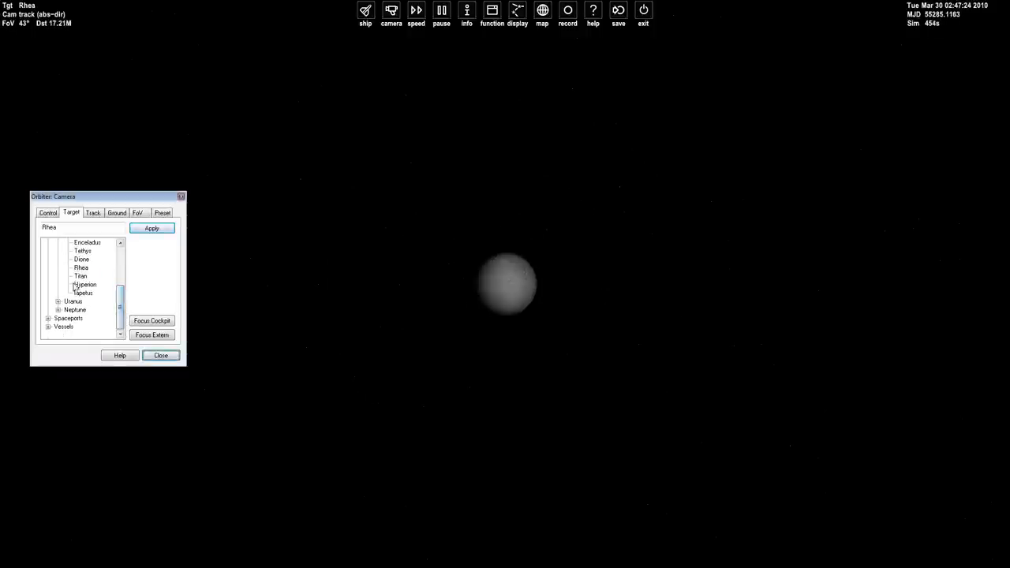
Retarget to Titan and close in on its orange hazy globe, Saturn passing through view
left_click(153, 229)
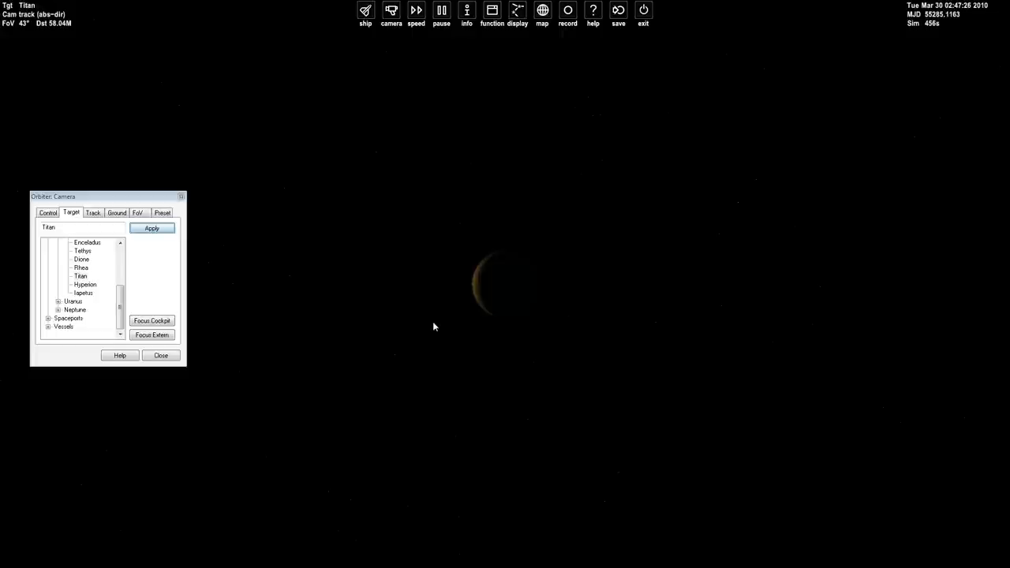
key("ctrl+Right")
key("Page_Down")
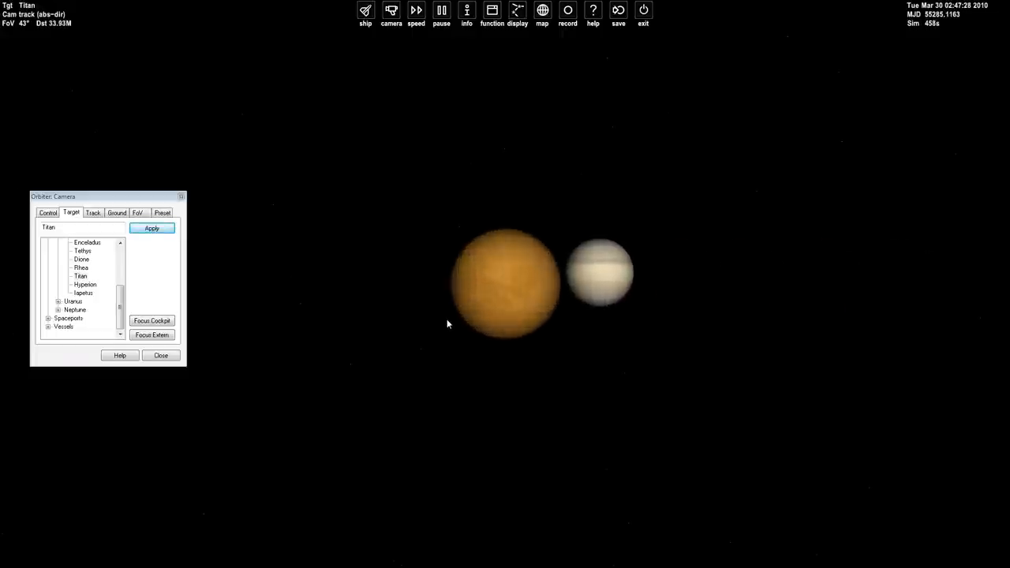
key("Page_Down")
left_click_drag(447, 322, 442, 331)
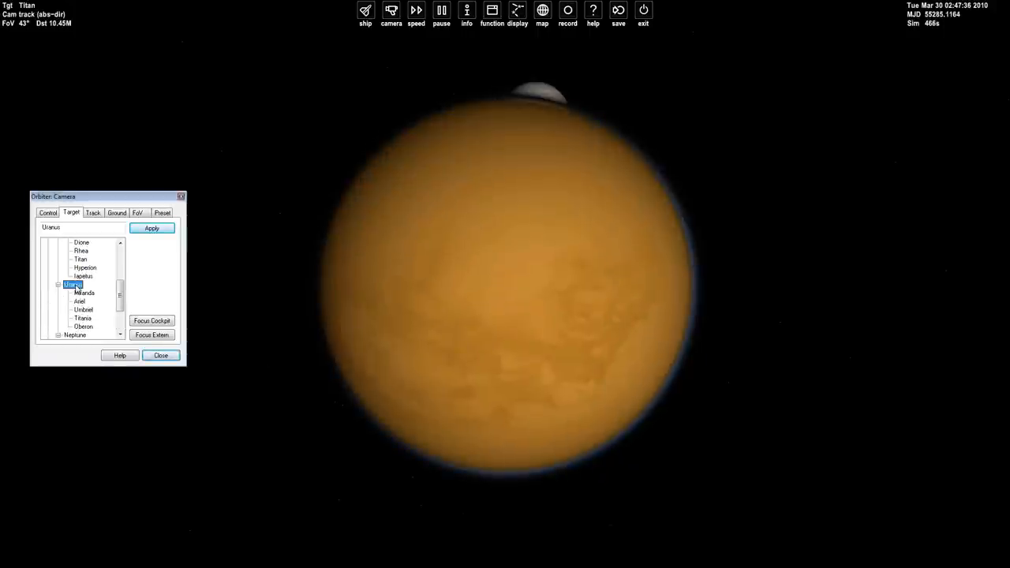
Target Uranus and orbit all the way round to its fully lit side
left_click(151, 228)
left_click_drag(505, 295, 552, 299)
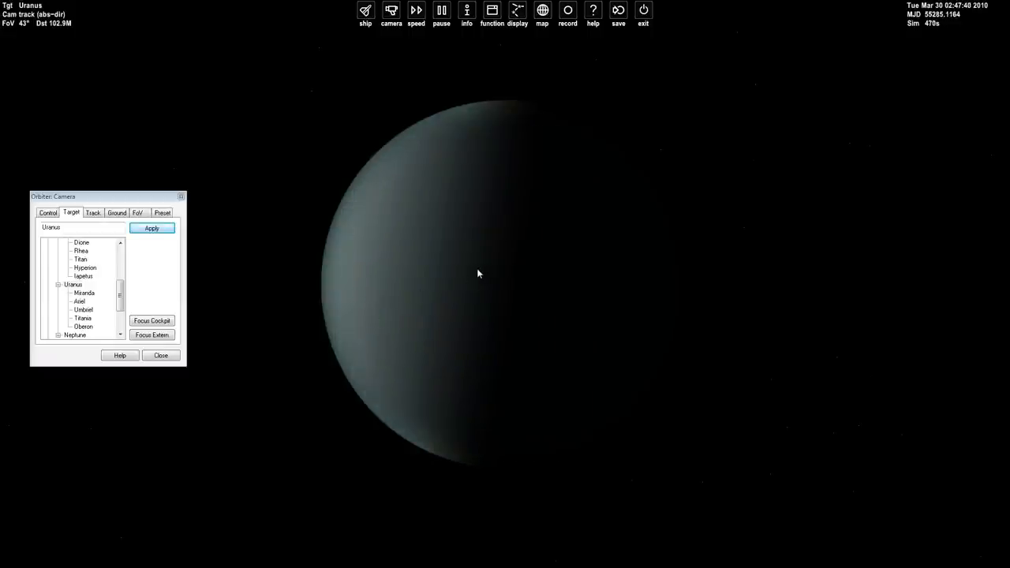
scroll("up", 3)
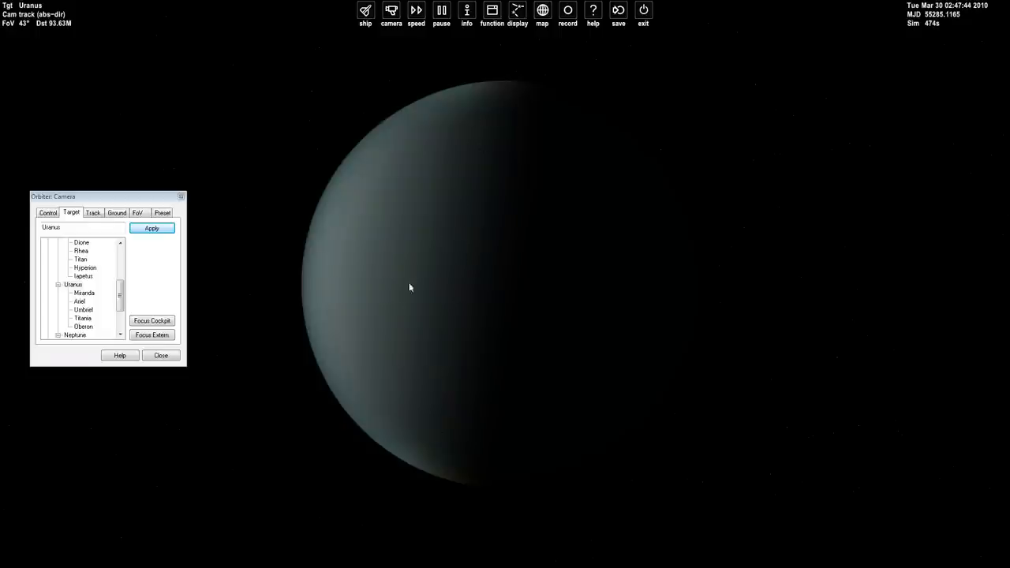
left_click_drag(352, 363, 552, 363)
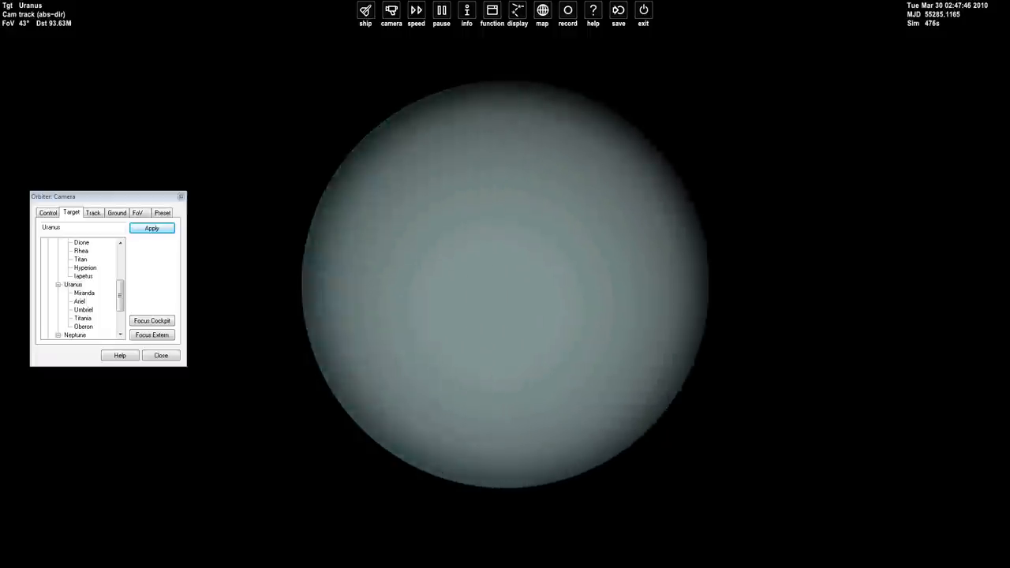
left_click_drag(394, 315, 552, 237)
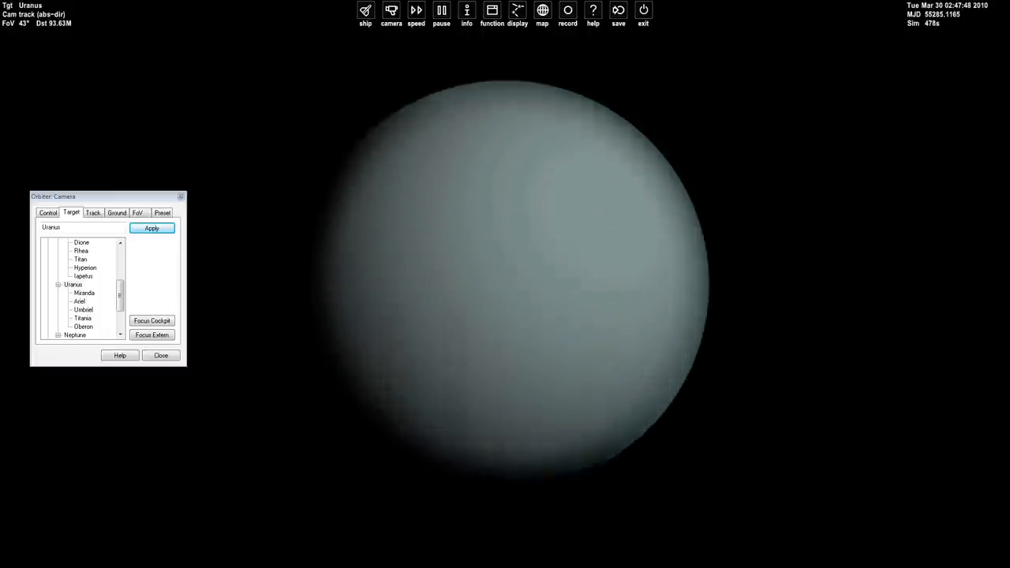
left_click_drag(505, 276, 552, 236)
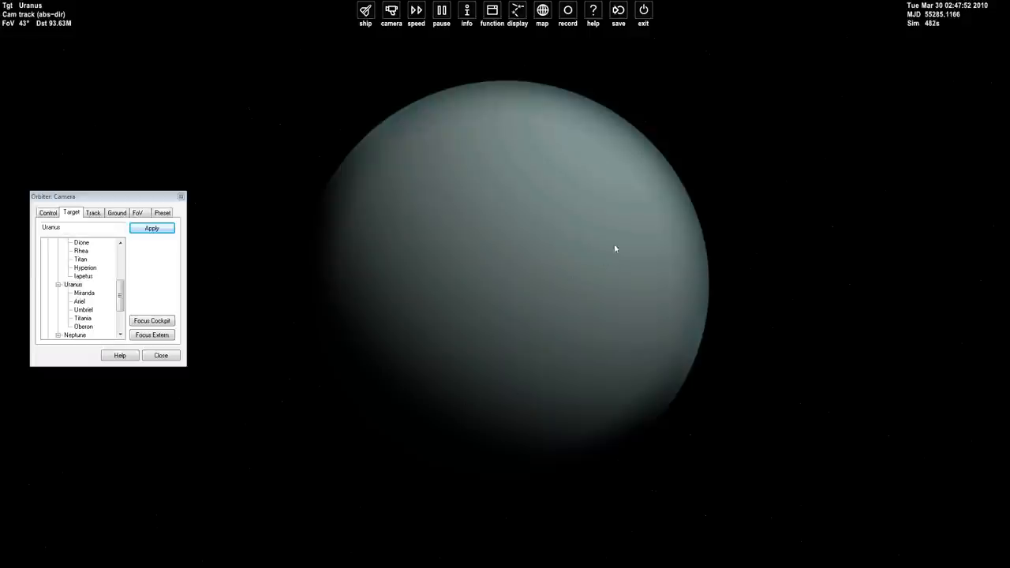
left_click_drag(615, 249, 619, 248)
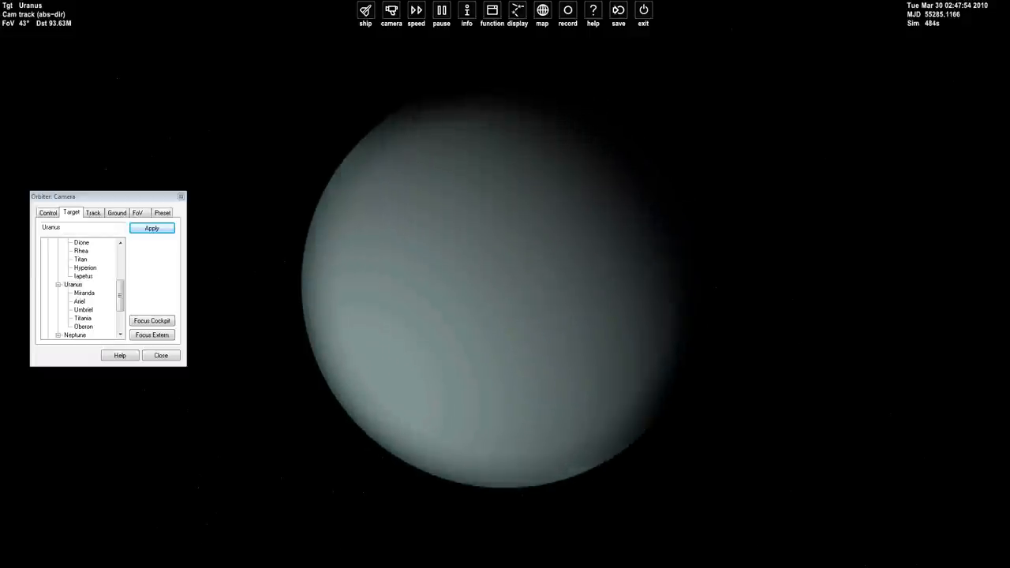
scroll("down", 3)
scroll("down", 3)
View Neptune's moon Nereid from its lit face, then point the camera at Earth's Moon
left_click(127, 314)
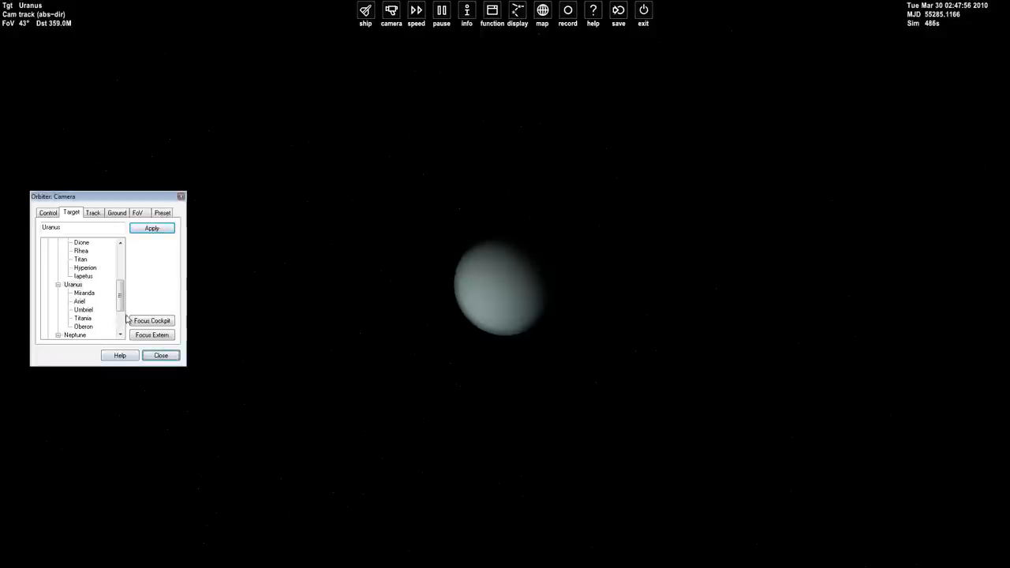
left_click_drag(120, 306, 120, 316)
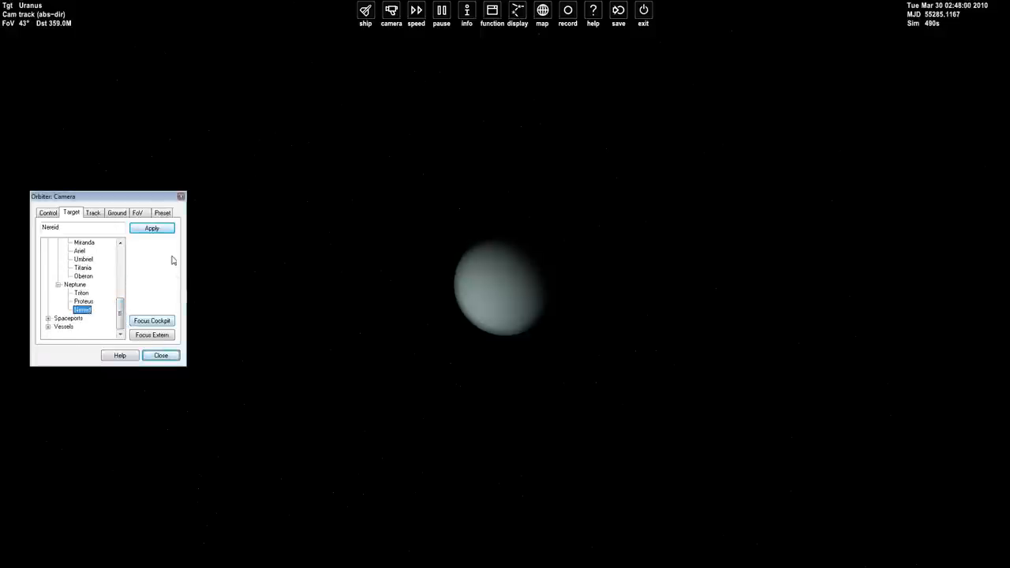
left_click(151, 228)
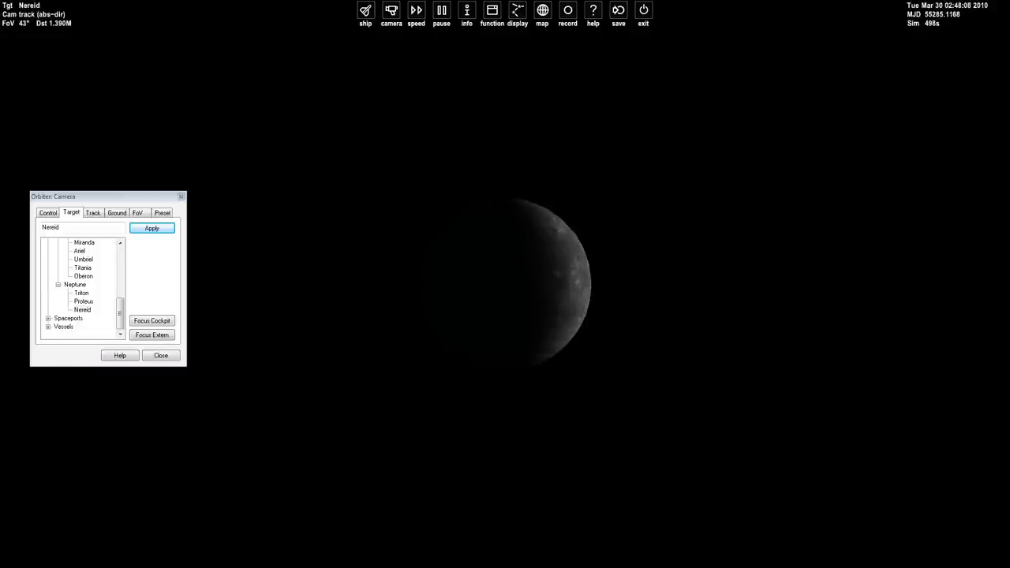
left_click_drag(536, 224, 513, 268)
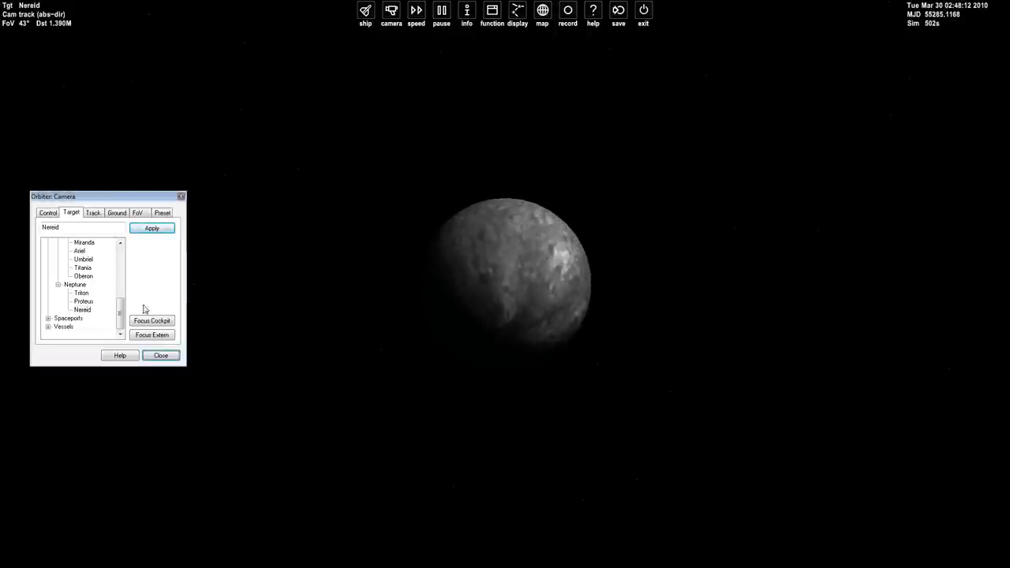
left_click_drag(120, 313, 119, 251)
left_click(81, 276)
left_click(152, 228)
Orbit round to the Moon's fully lit cratered face from several angles
key("ctrl+Right")
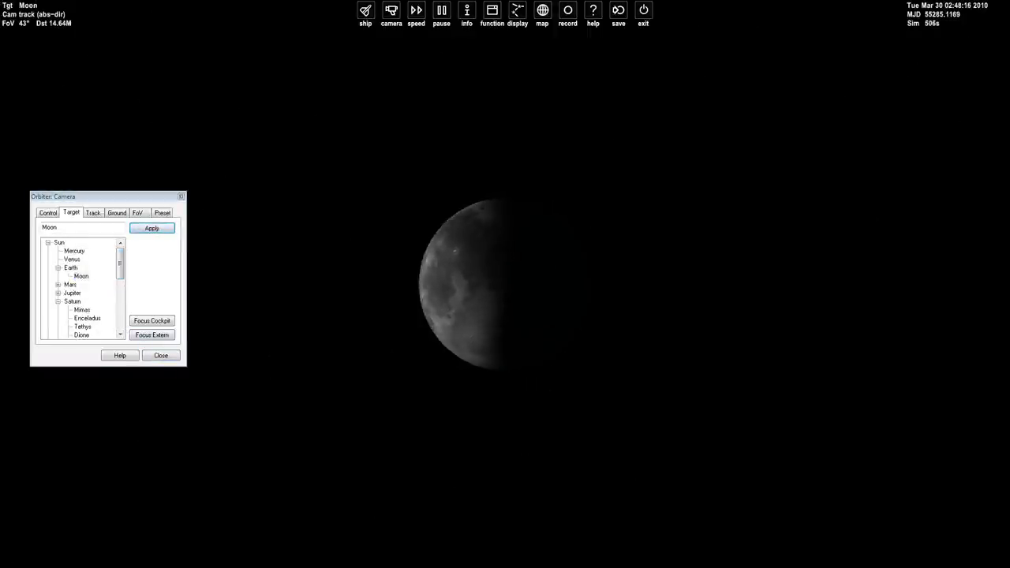
key("ctrl+Right")
scroll("down", 3)
scroll("down", 3)
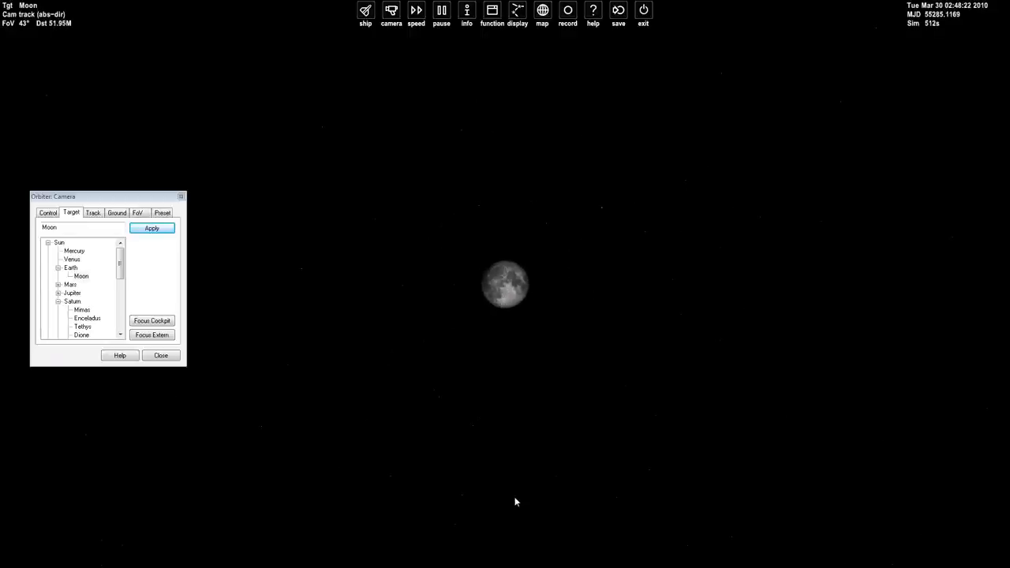
key("ctrl+Right")
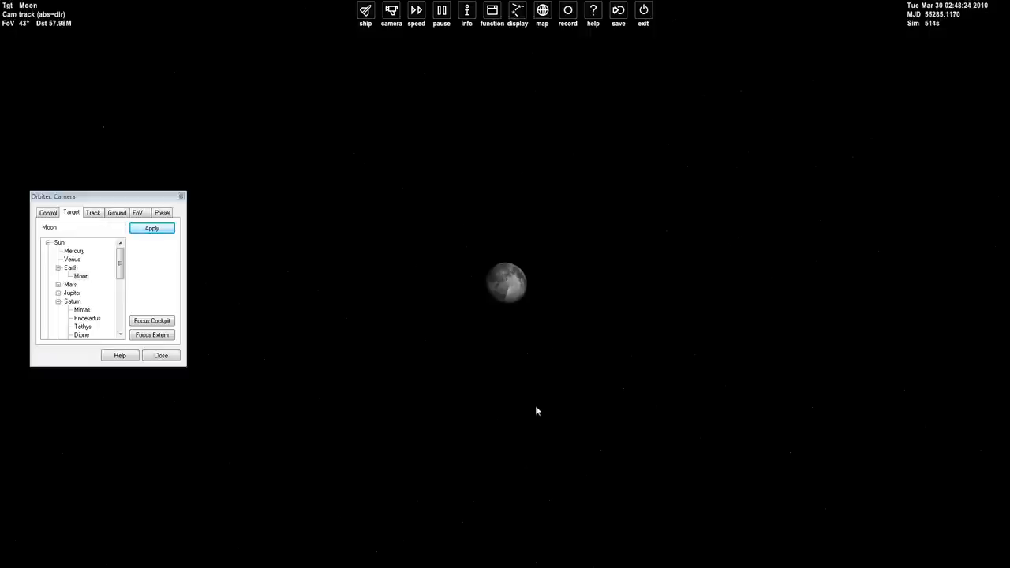
scroll("up", 3)
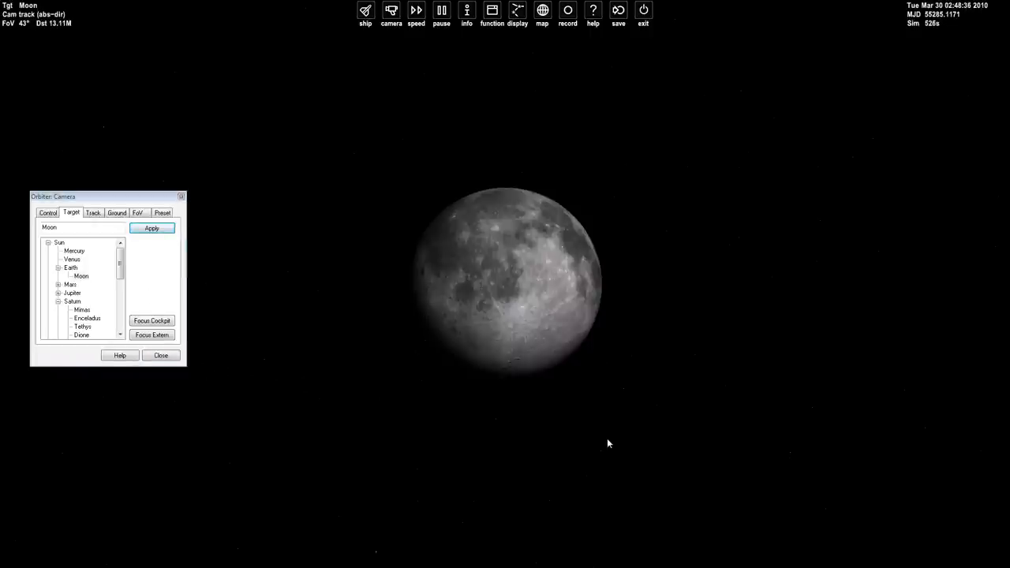
scroll("down", 3)
scroll("down", 3)
scroll("down", 3)
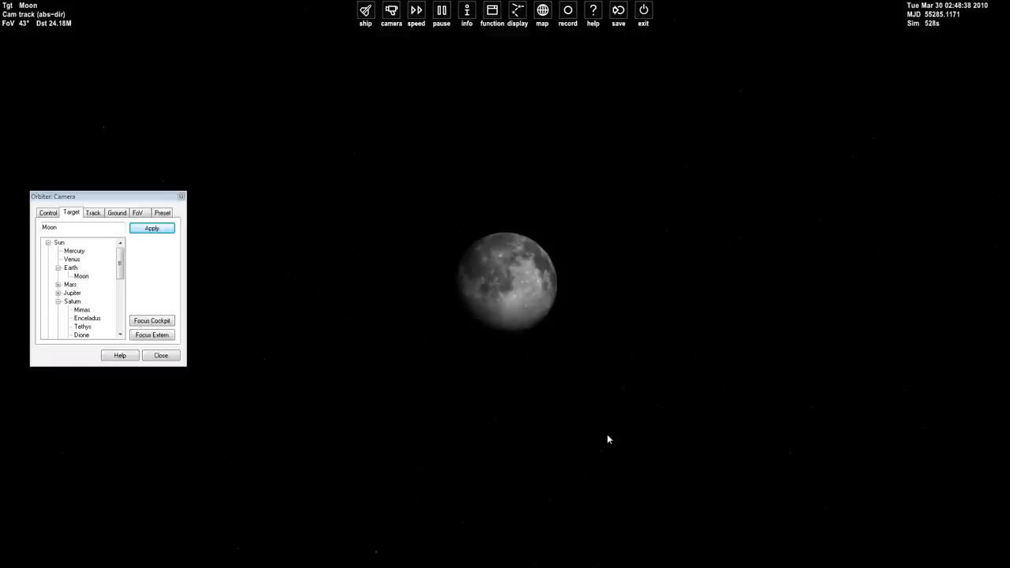
scroll("up", 3)
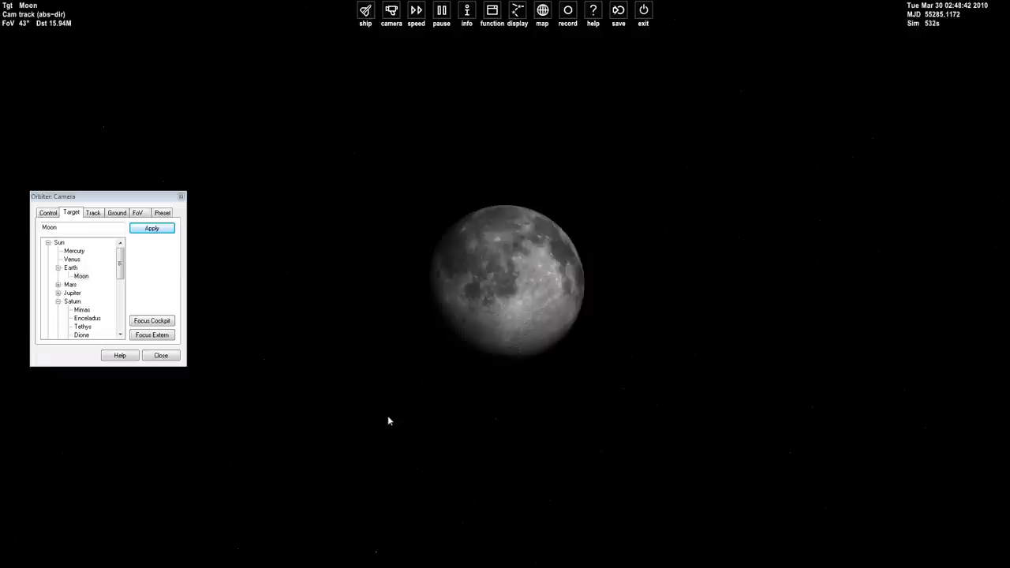
left_click_drag(384, 447, 411, 430)
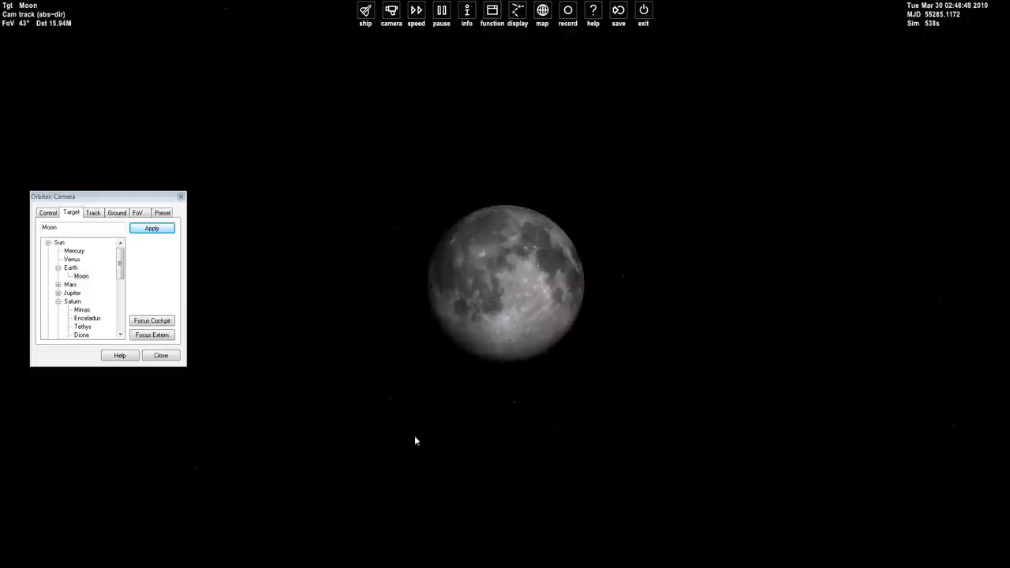
scroll("down", 3)
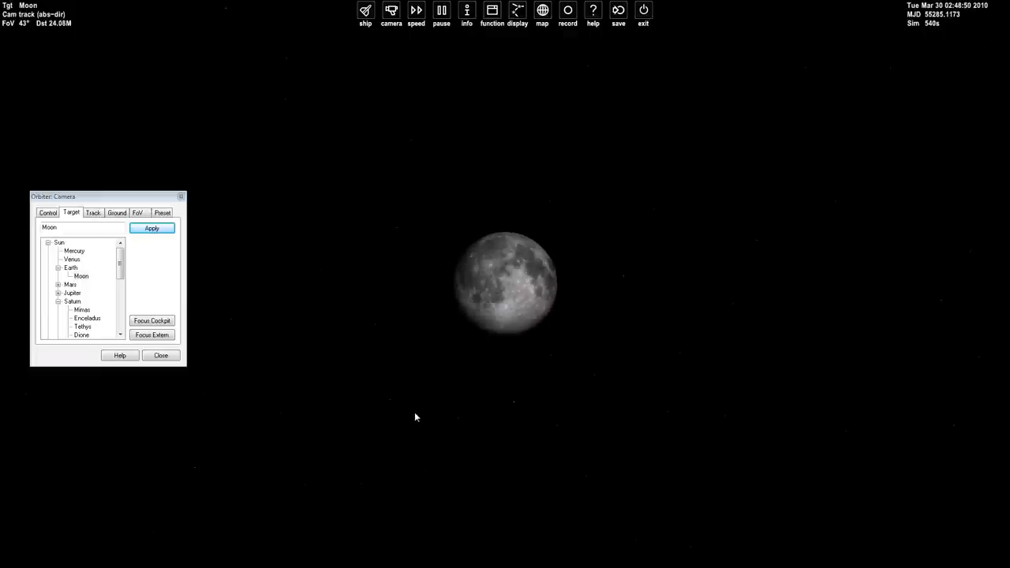
scroll("down", 3)
Target Earth and orbit over its lit face from Australia toward the north
left_click(71, 267)
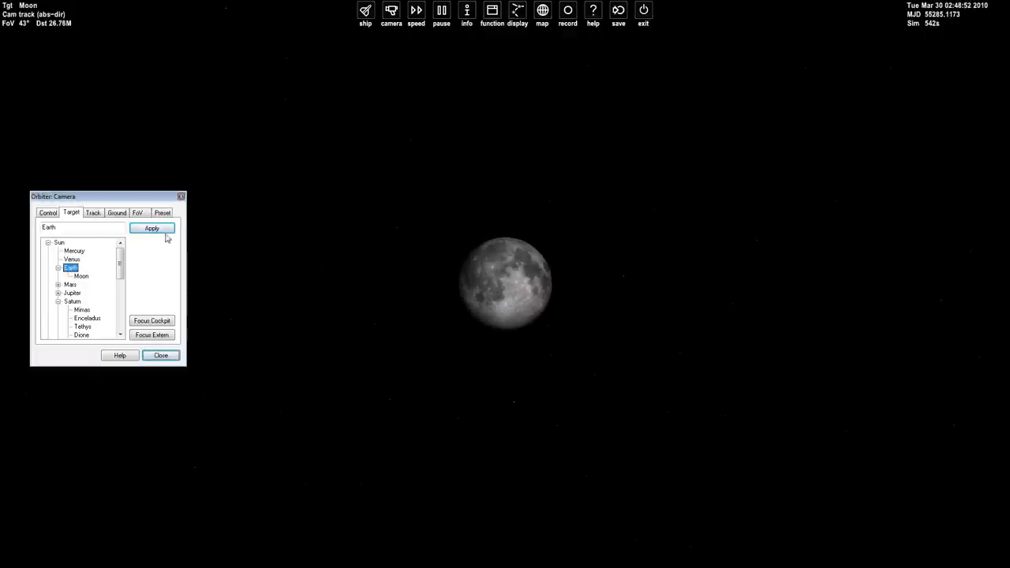
left_click(152, 228)
left_click_drag(777, 276, 676, 423)
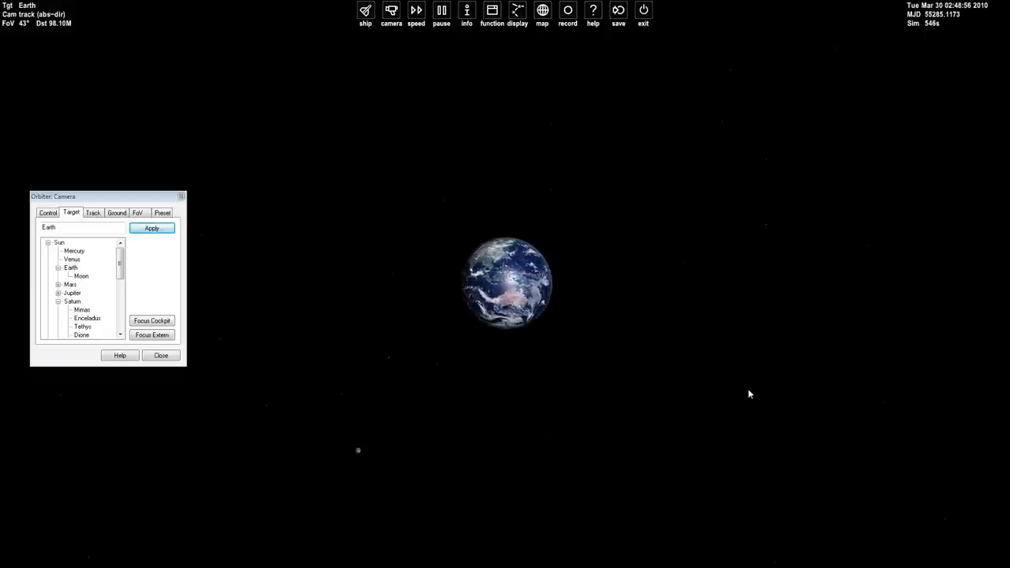
scroll("up", 3)
scroll("up", 3)
scroll("up", 3)
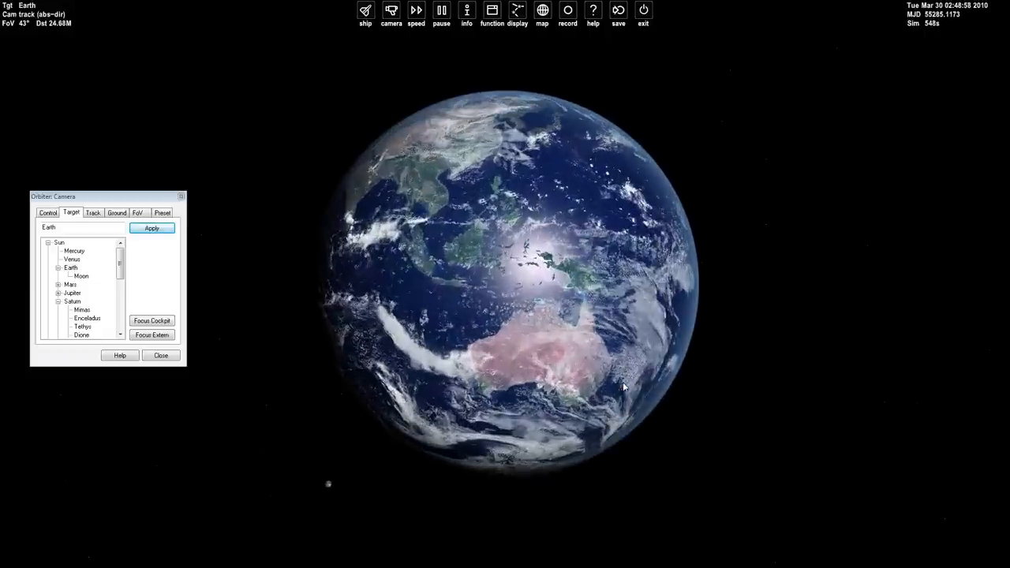
scroll("up", 3)
scroll("up", 3)
scroll("up", 3)
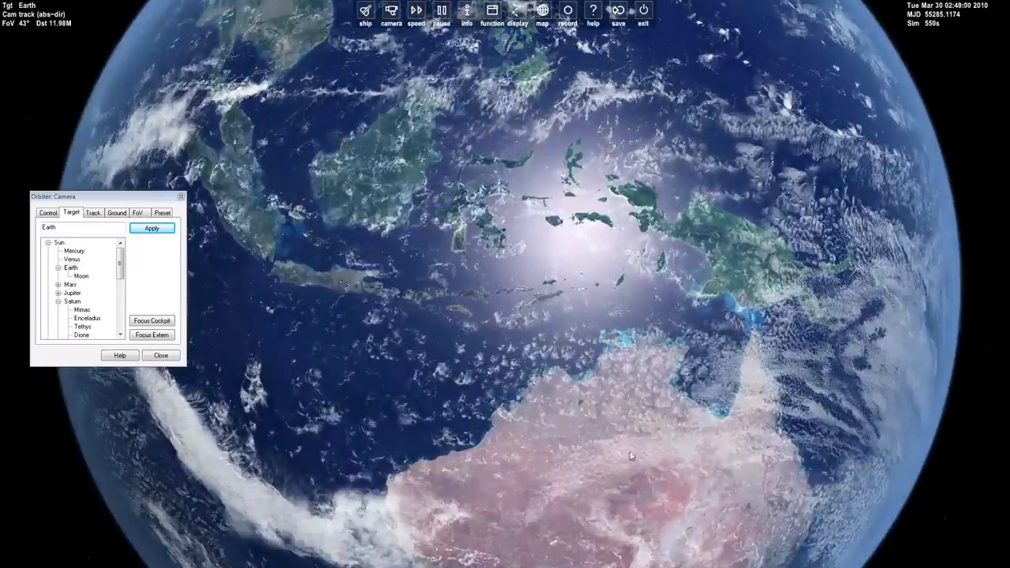
scroll("down", 3)
left_click_drag(631, 458, 641, 189)
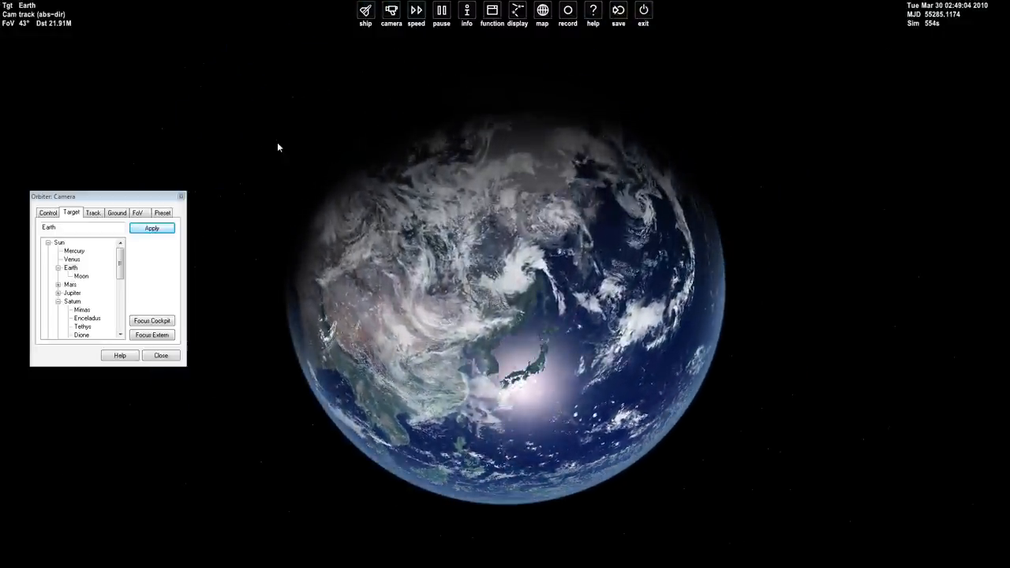
Bring the camera back to the Moon and close in on its lit edge
left_click(81, 276)
left_click(150, 229)
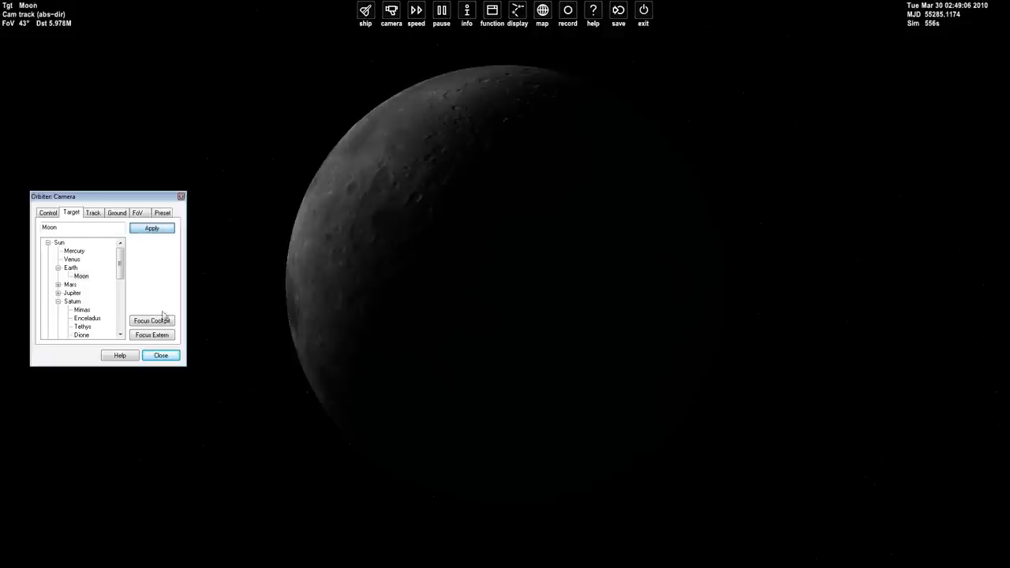
left_click_drag(489, 333, 404, 282)
Return to SH-01's cockpit, browse vessels at the Moon and Earth, then close both dialogs
key("F1")
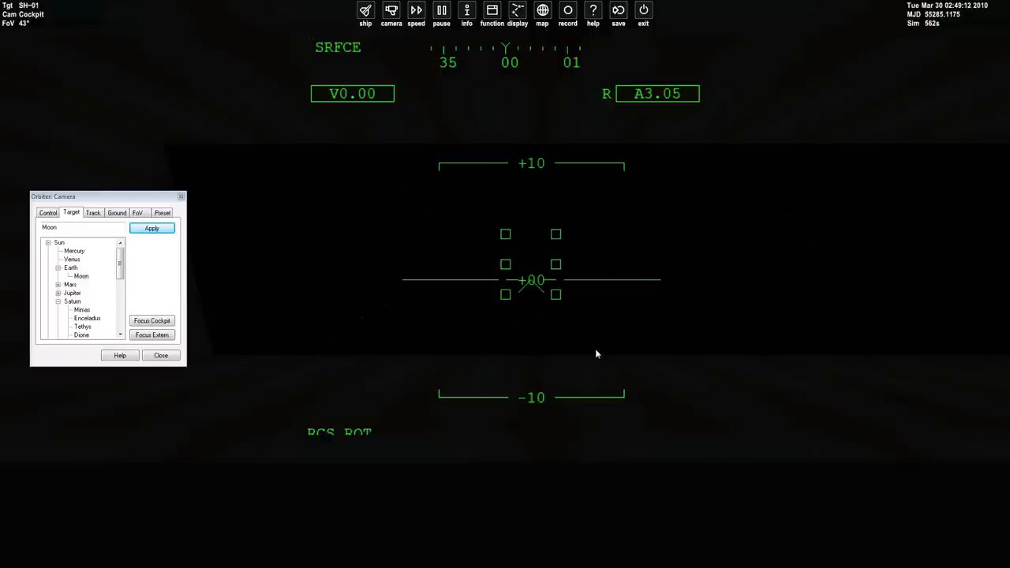
key("F3")
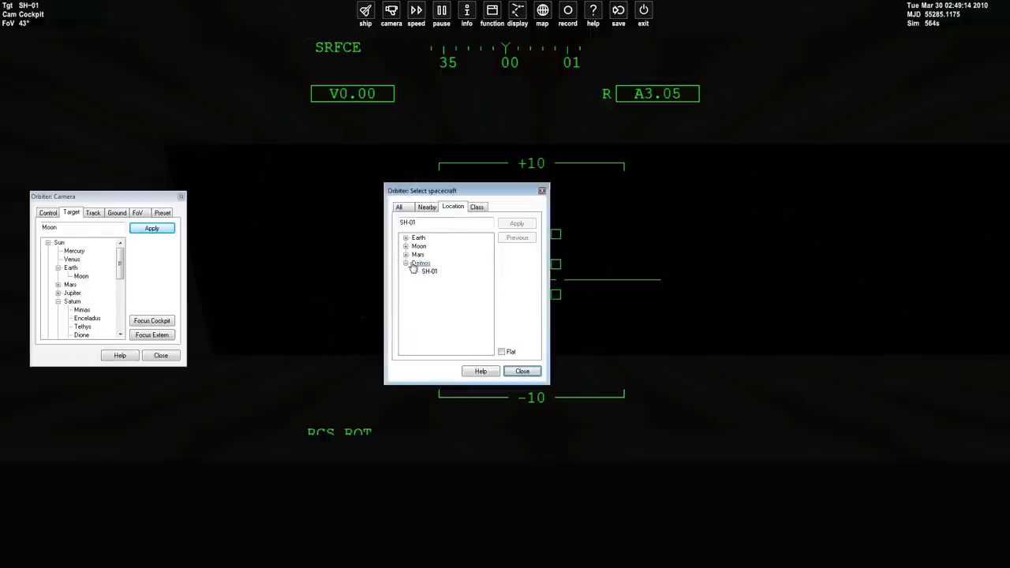
left_click(406, 246)
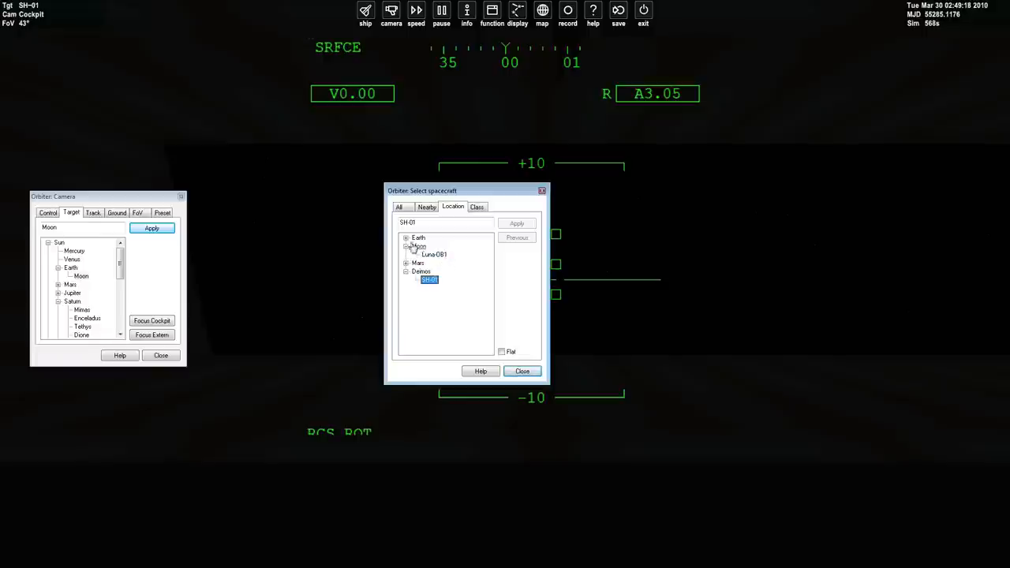
left_click(405, 237)
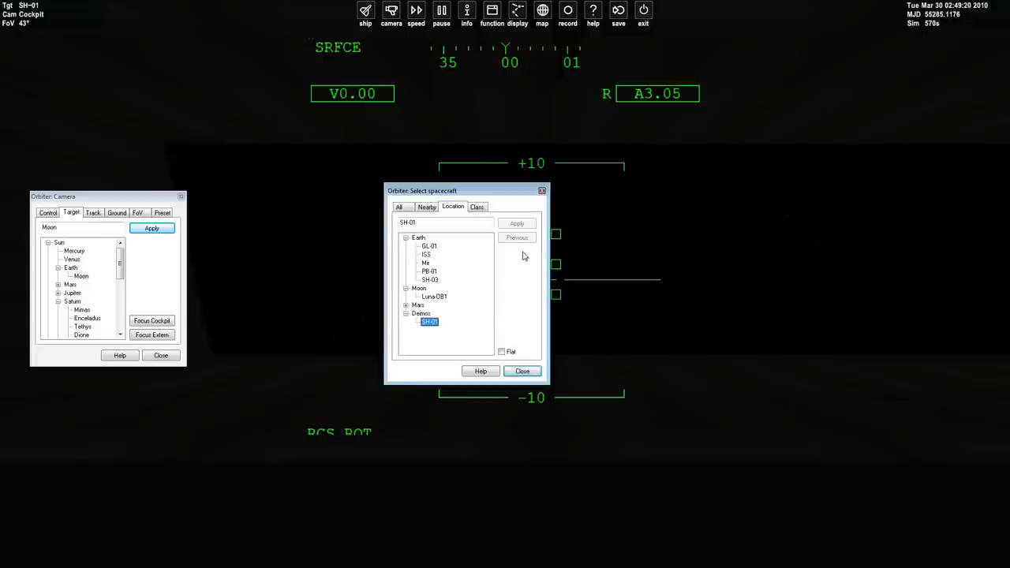
left_click(523, 371)
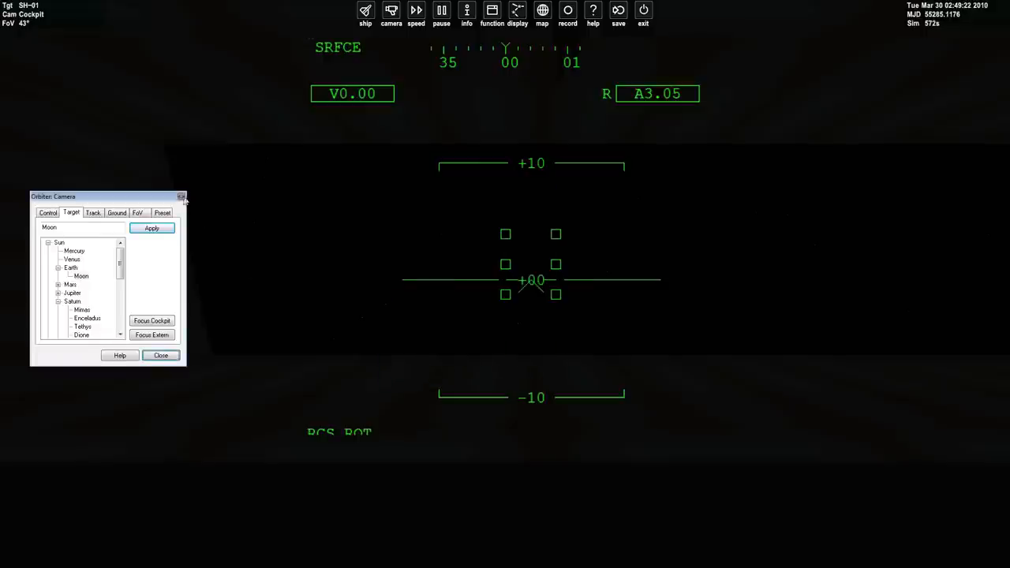
left_click(181, 196)
Launch the Scenario Editor and select GL-02, bringing the DeltaGlider into view on its Mars pad
key("ctrl+F4")
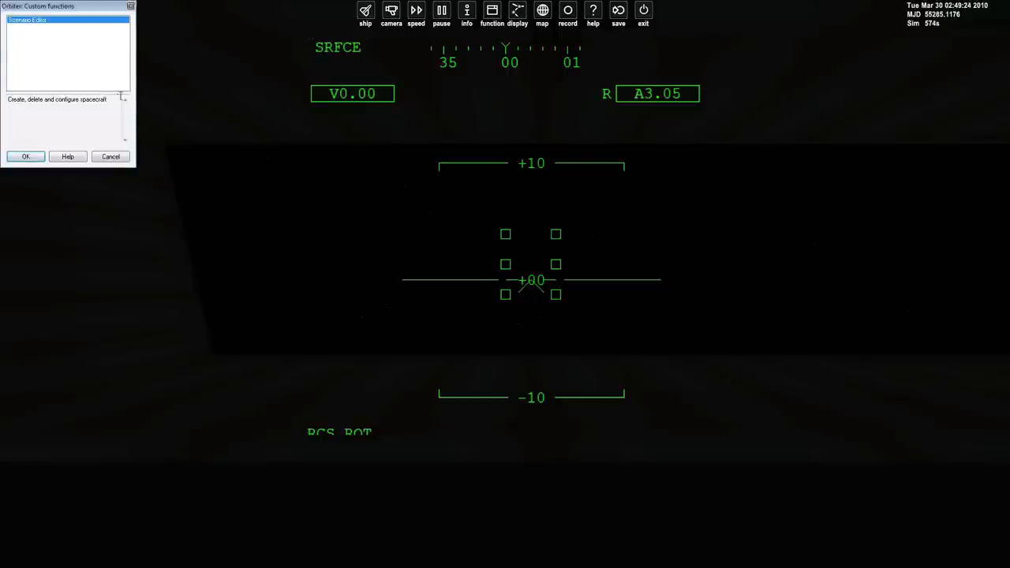
left_click(25, 156)
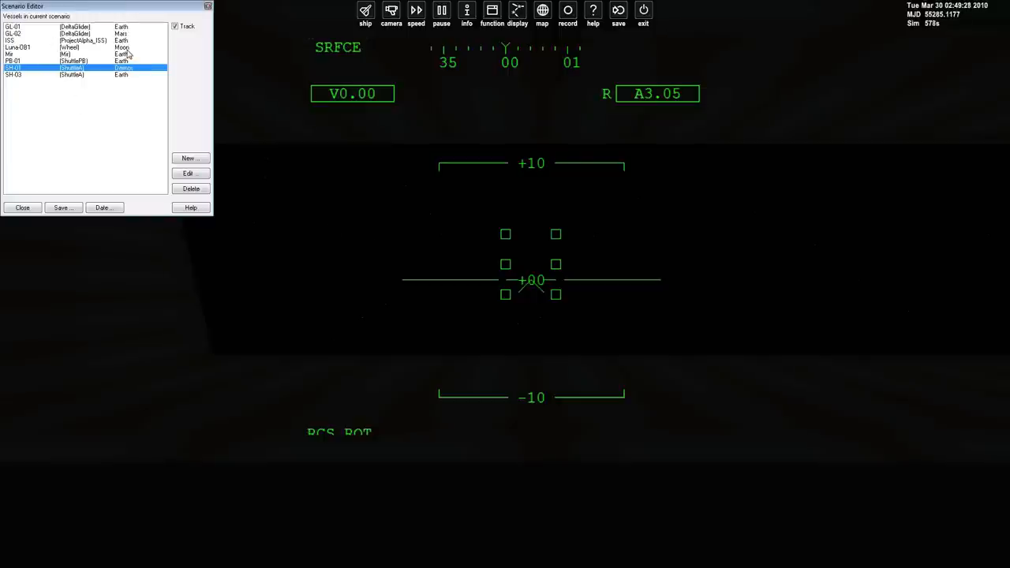
left_click(31, 34)
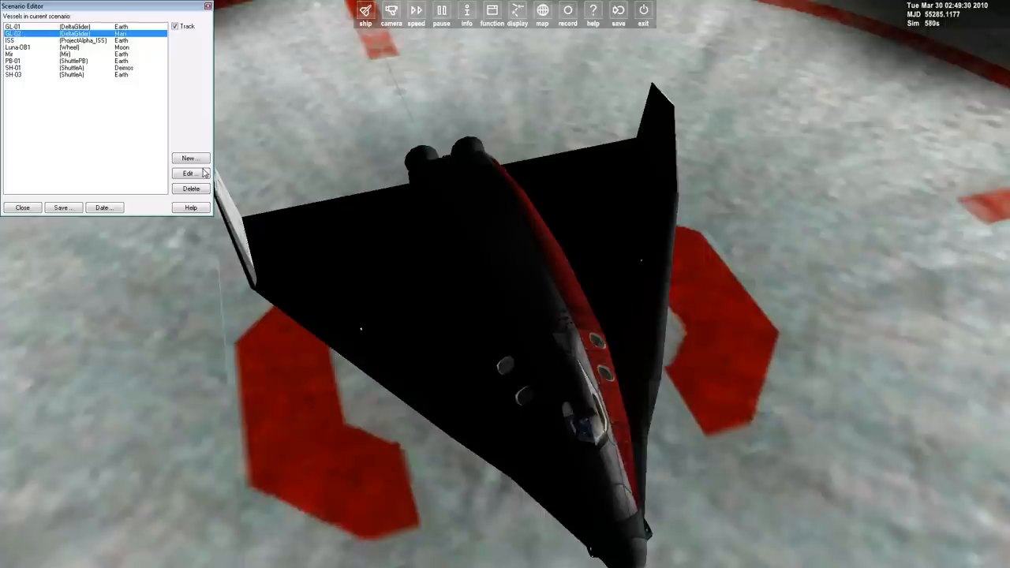
right_click(505, 315)
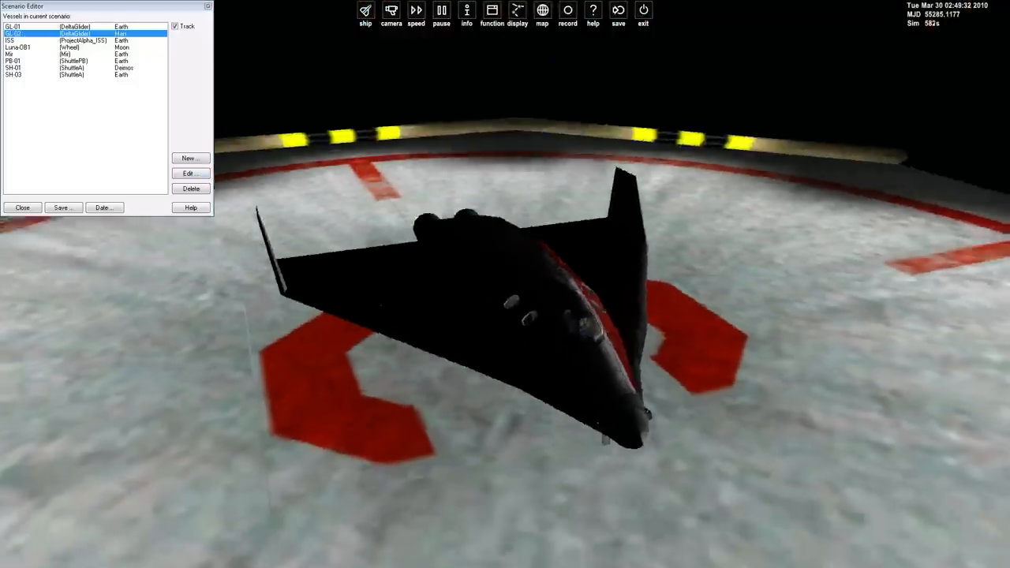
key("ctrl+Right")
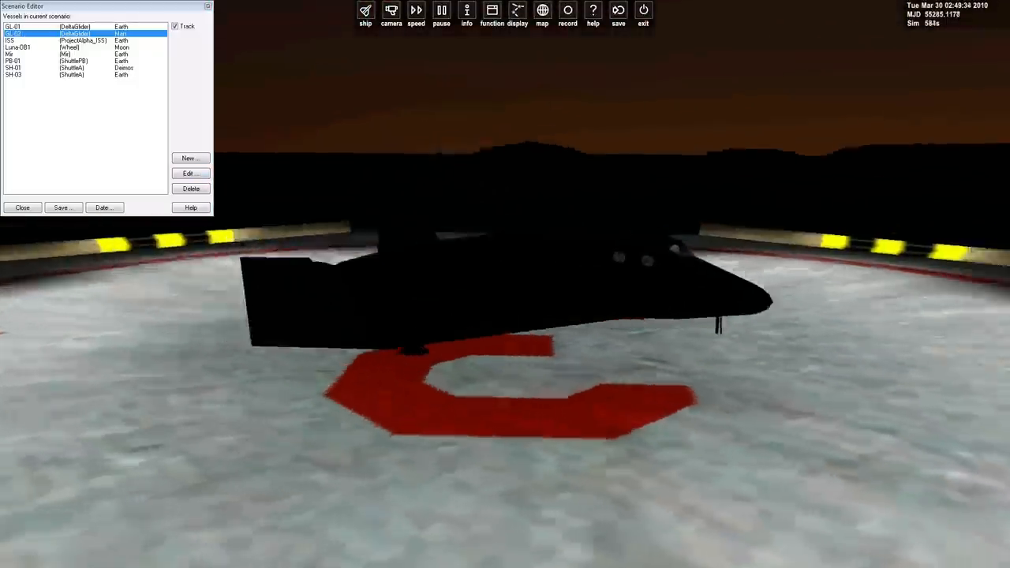
scroll("down", 3)
scroll("up", 3)
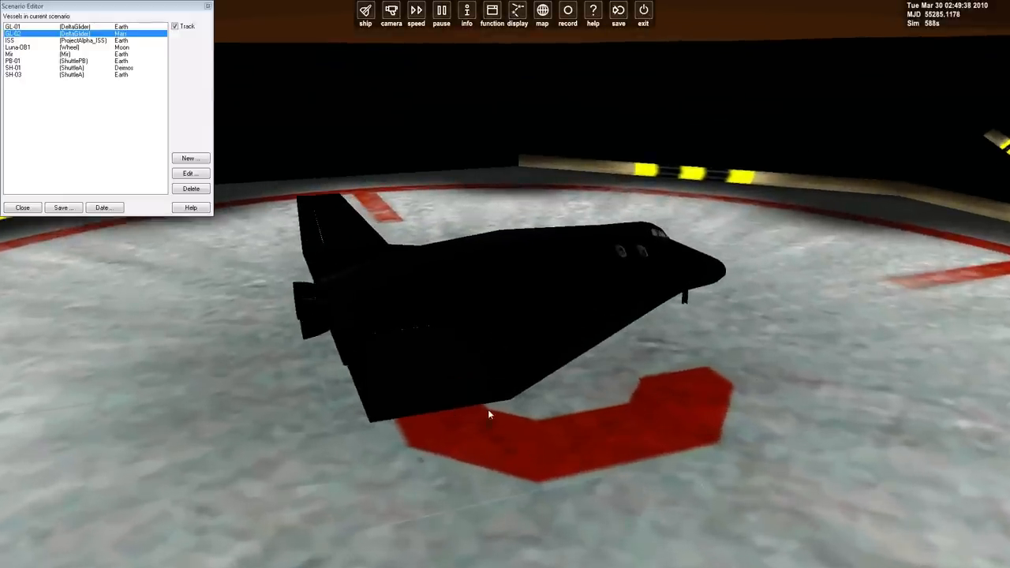
left_click_drag(489, 442, 487, 405)
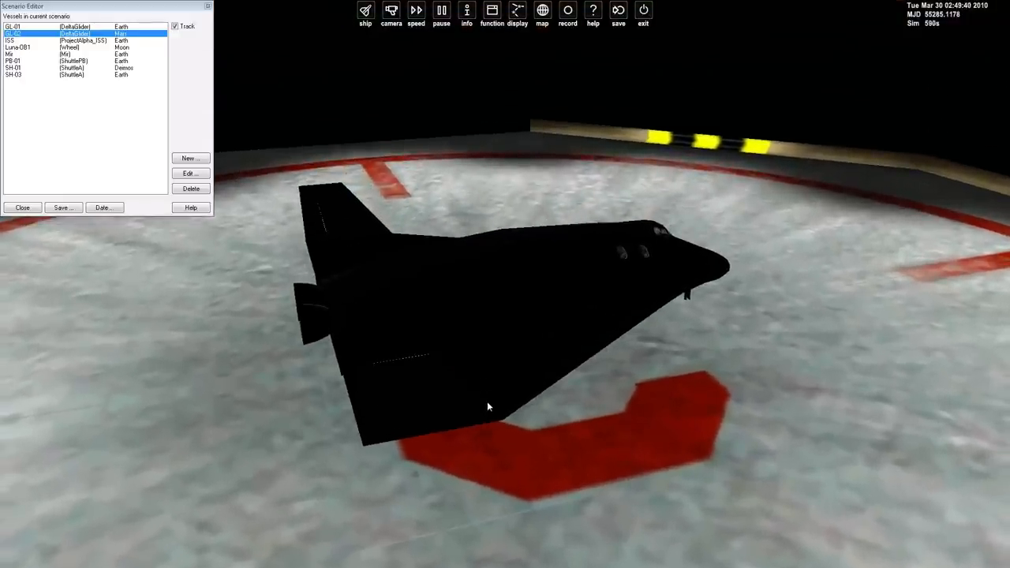
scroll("up", 3)
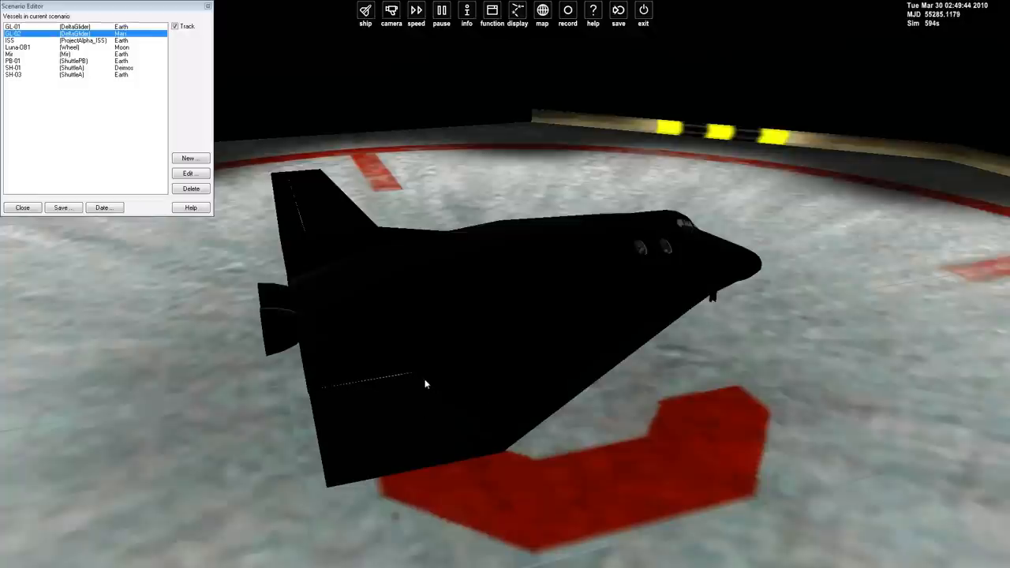
Orbit the view round the DeltaGlider to see it from the sides and behind
left_click_drag(363, 443, 505, 394)
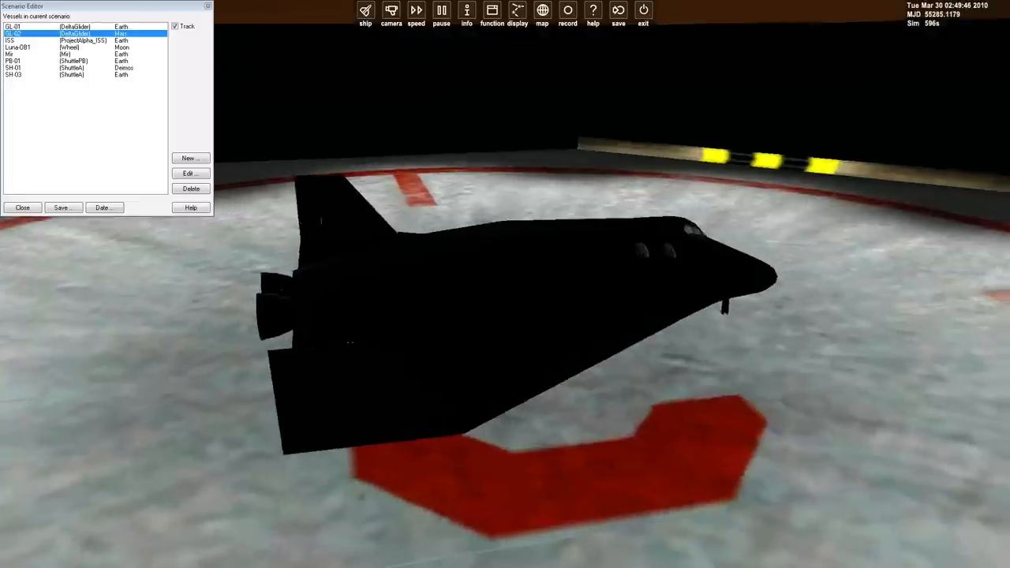
left_click_drag(363, 316, 318, 291)
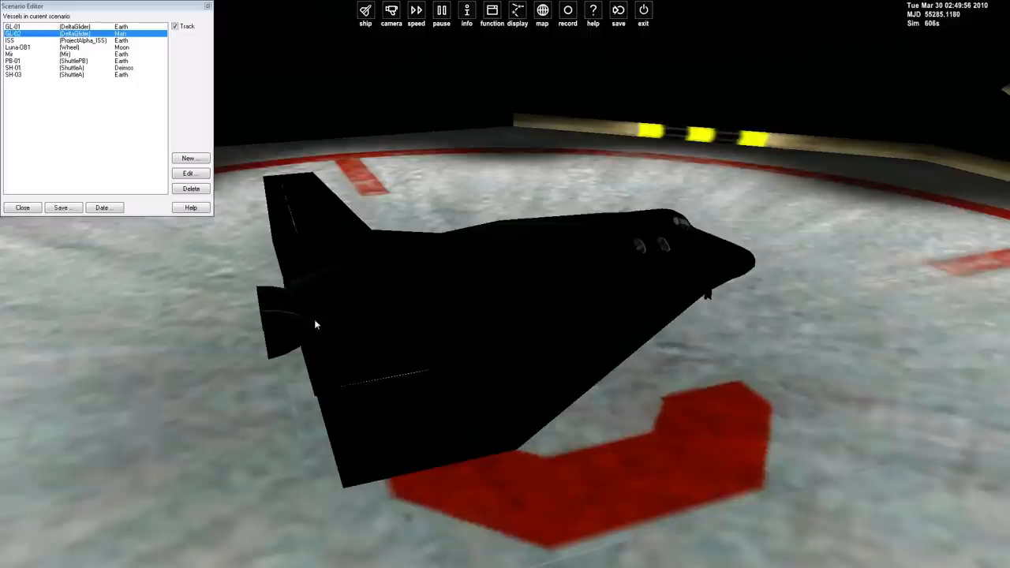
left_click_drag(233, 381, 373, 431)
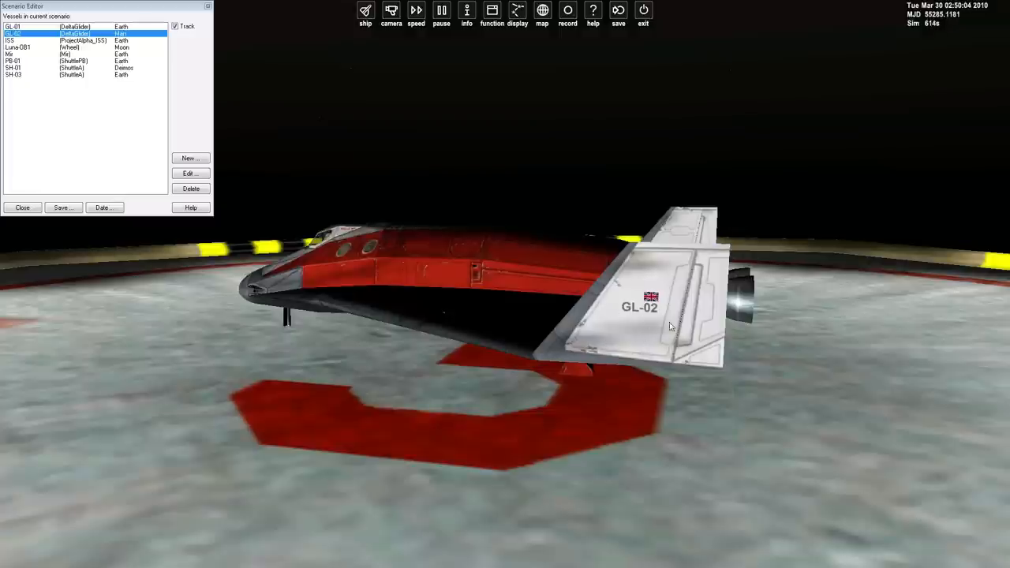
left_click_drag(723, 308, 473, 355)
left_click_drag(678, 315, 687, 298)
left_click_drag(349, 264, 309, 243)
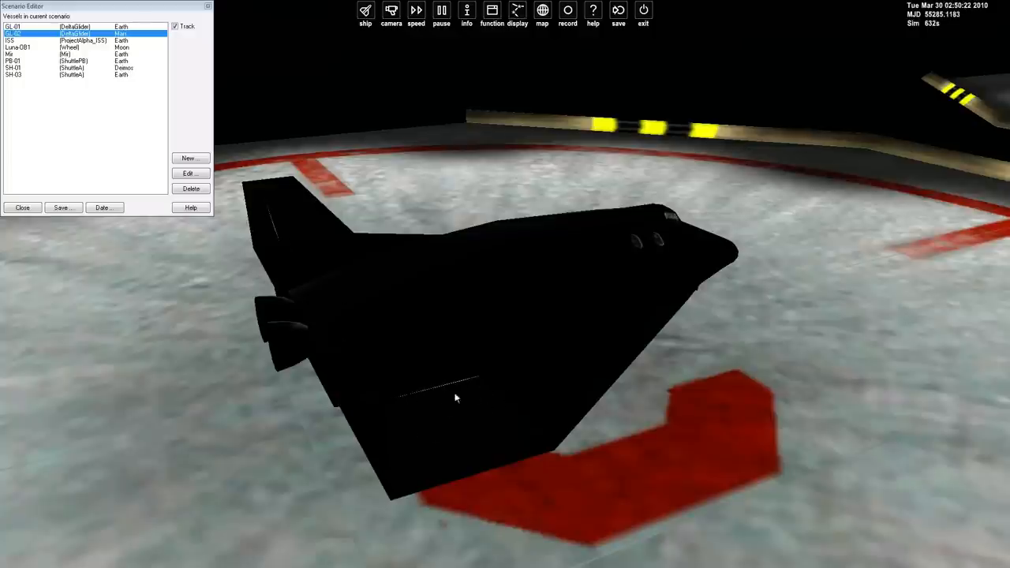
Drop to a low side view, then rise to a rear-quarter and front-right view of the ship
right_click(443, 445)
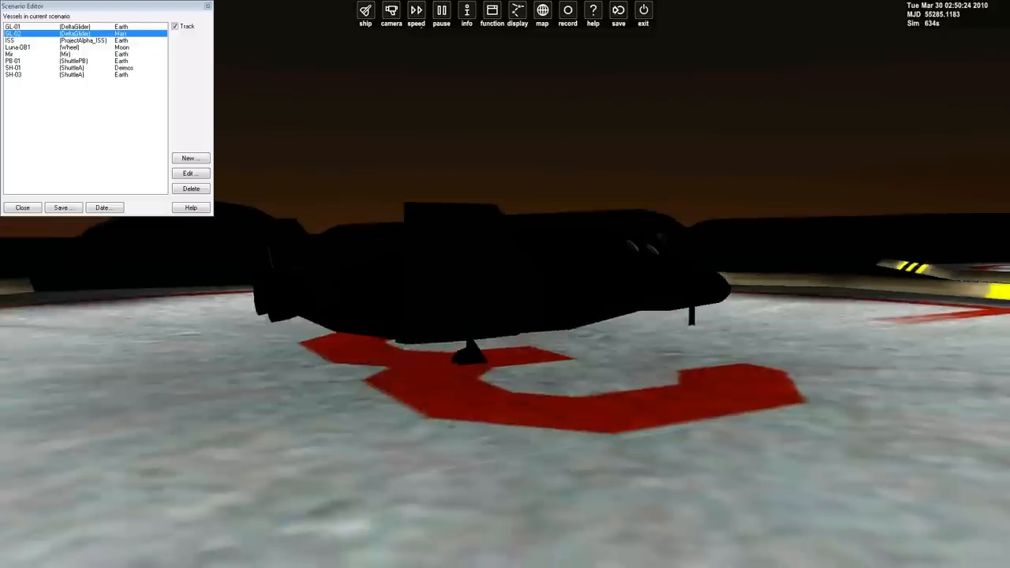
left_click_drag(511, 457, 410, 441)
left_click_drag(504, 442, 680, 366)
left_click_drag(557, 369, 371, 370)
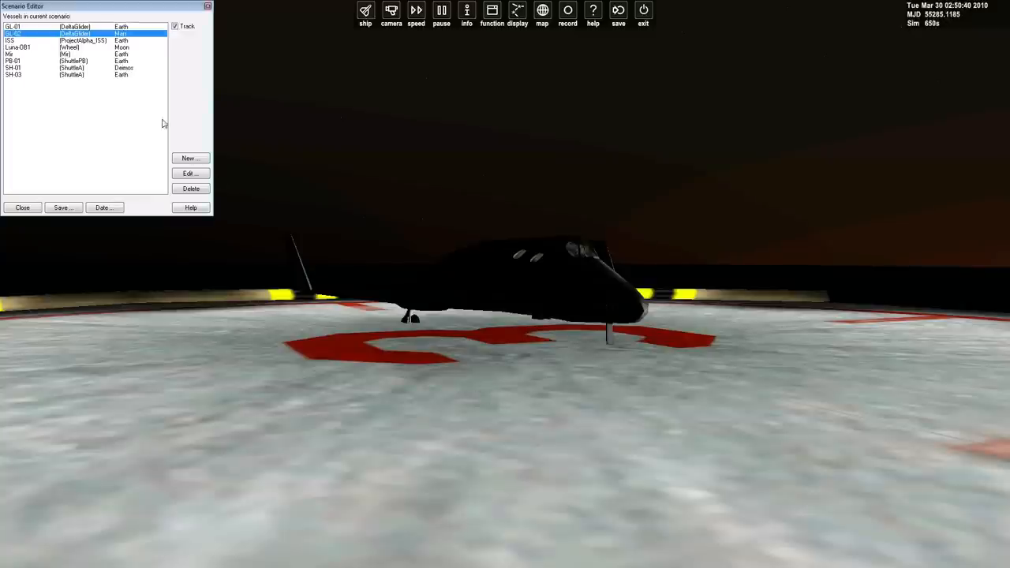
Relocate GL-02 via the Scenario Editor to the Moon's Brighton Beach surface base
left_click(199, 173)
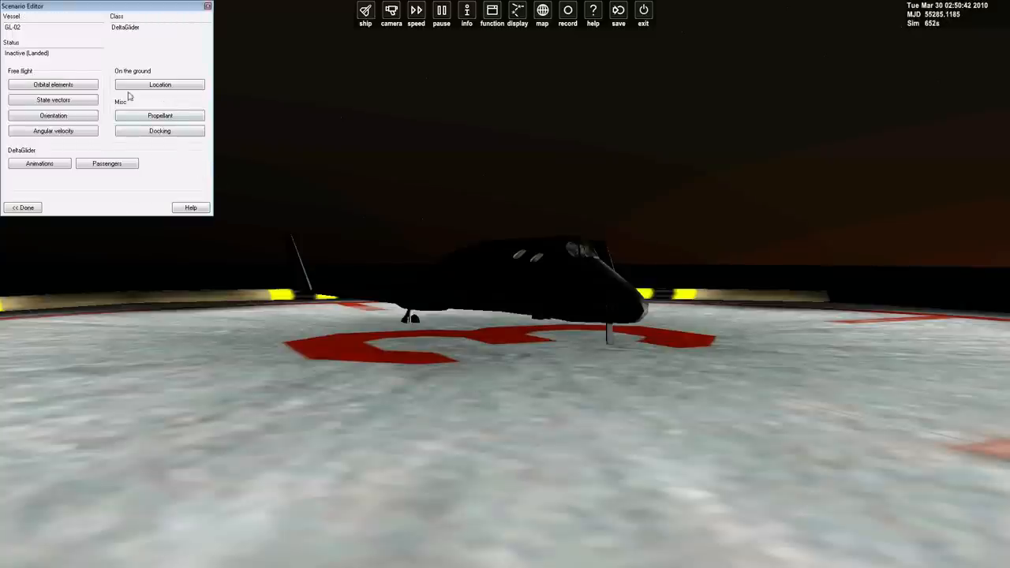
left_click(160, 84)
left_click(202, 40)
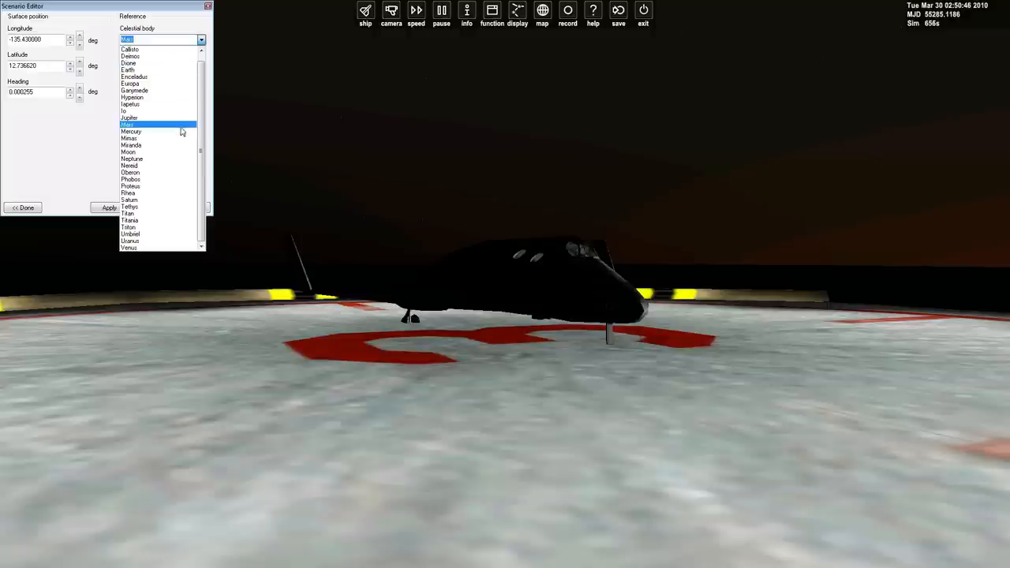
left_click(178, 152)
left_click(161, 66)
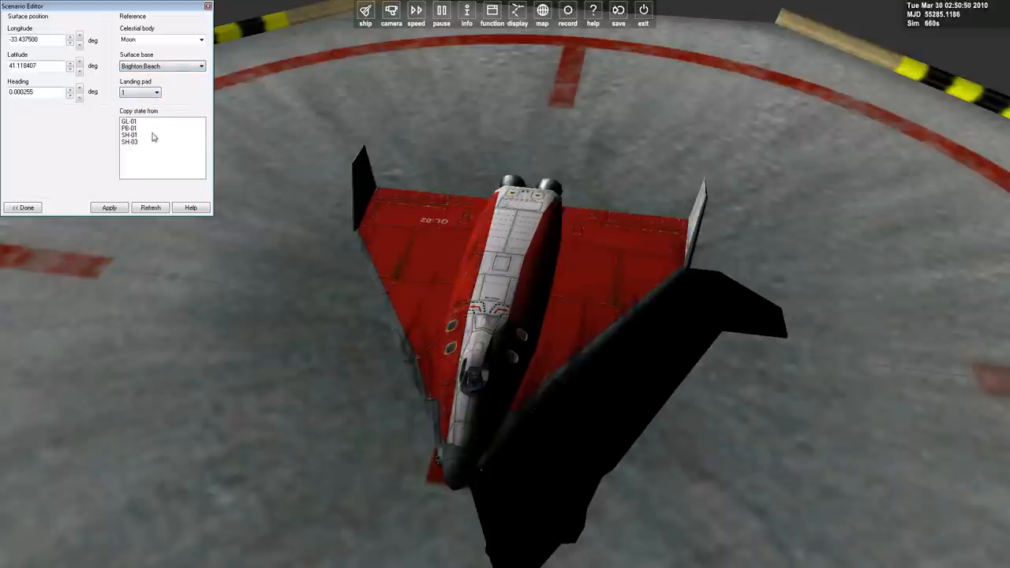
Orbit the camera around GL-02 on the pad, from a top view down to a low side view
left_click_drag(799, 472, 710, 410)
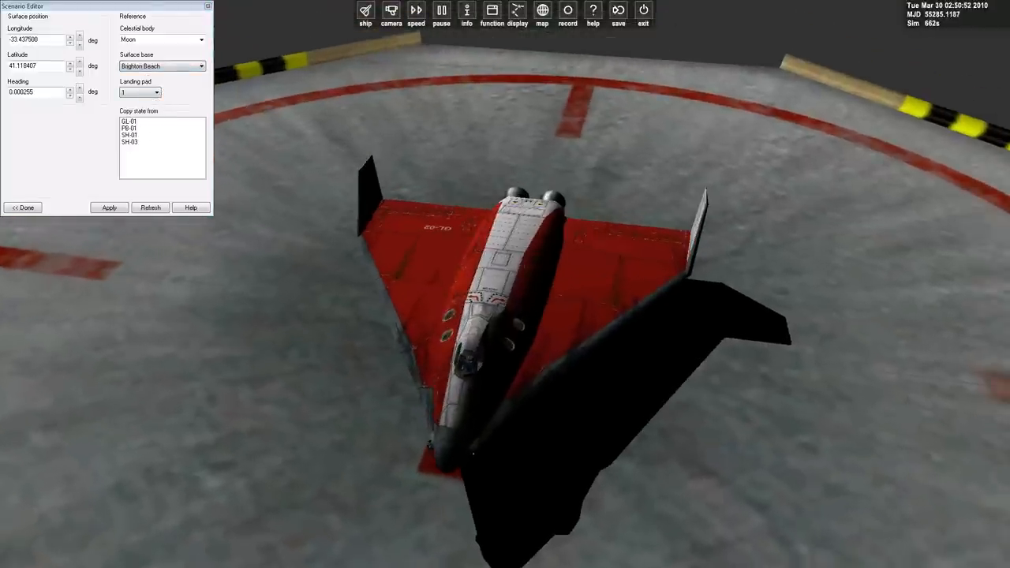
left_click_drag(593, 414, 568, 395)
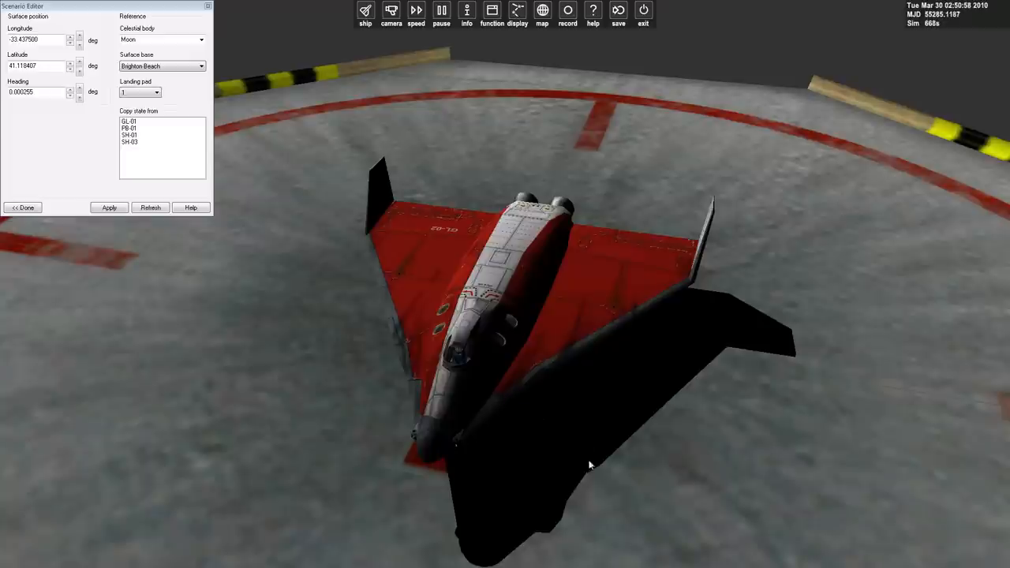
left_click_drag(592, 394, 552, 379)
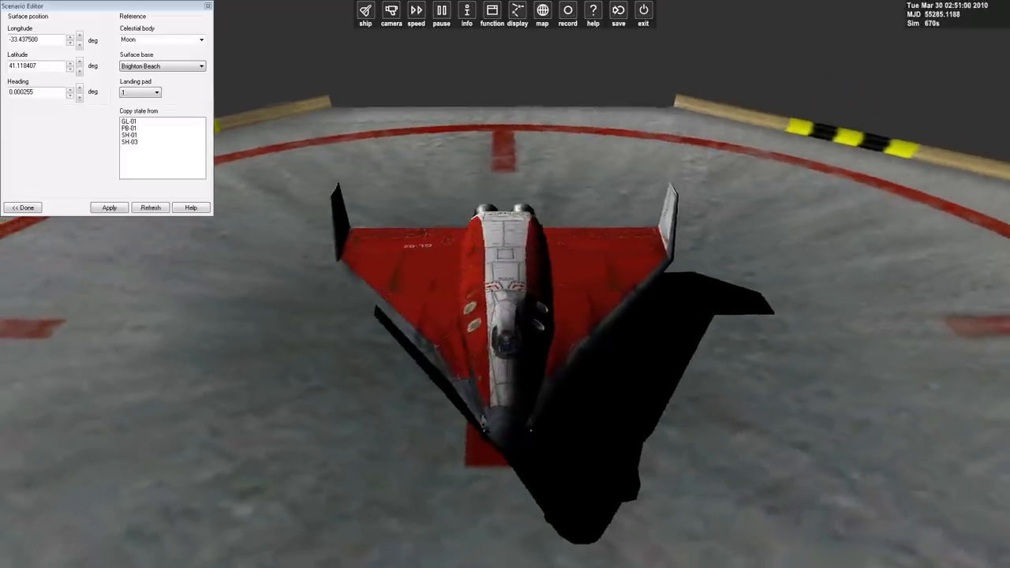
left_click_drag(585, 472, 585, 355)
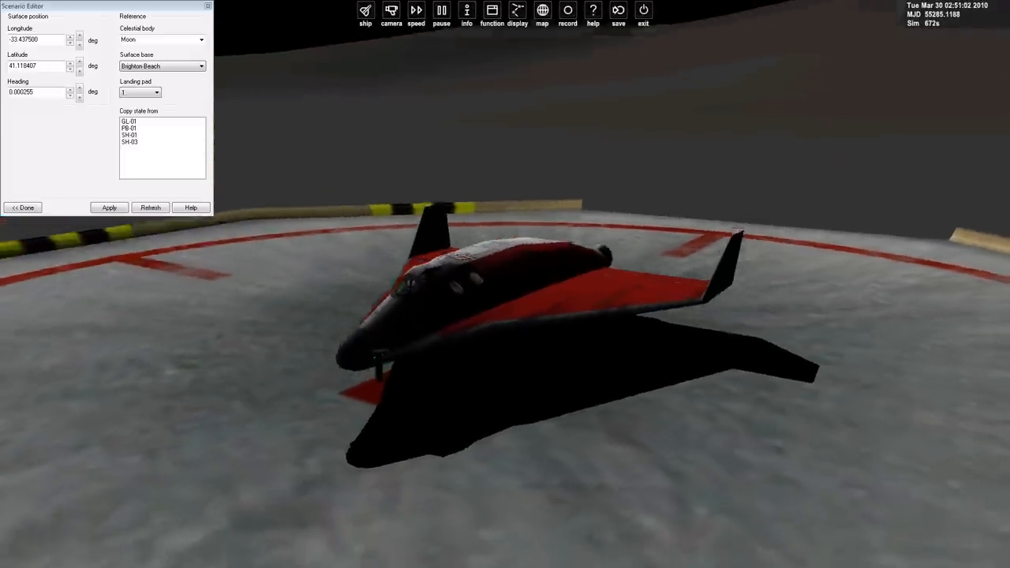
left_click_drag(521, 456, 567, 434)
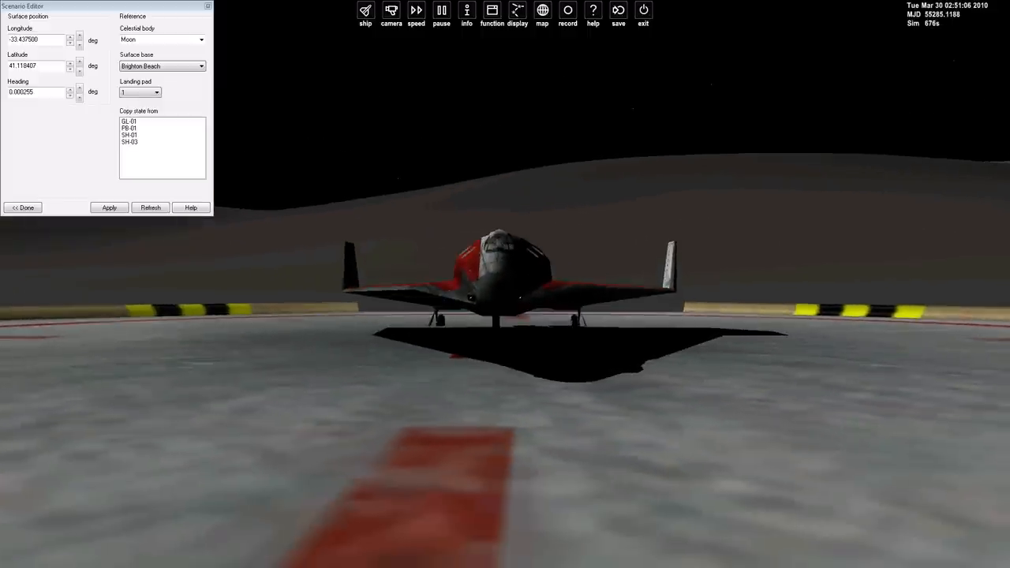
left_click_drag(379, 441, 339, 448)
left_click_drag(713, 441, 823, 415)
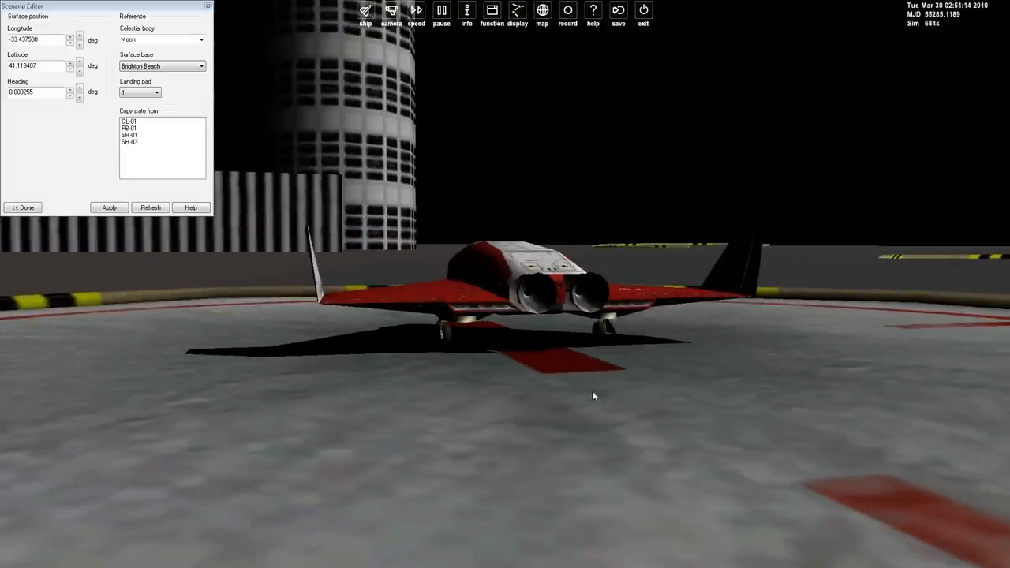
scroll("down", 3)
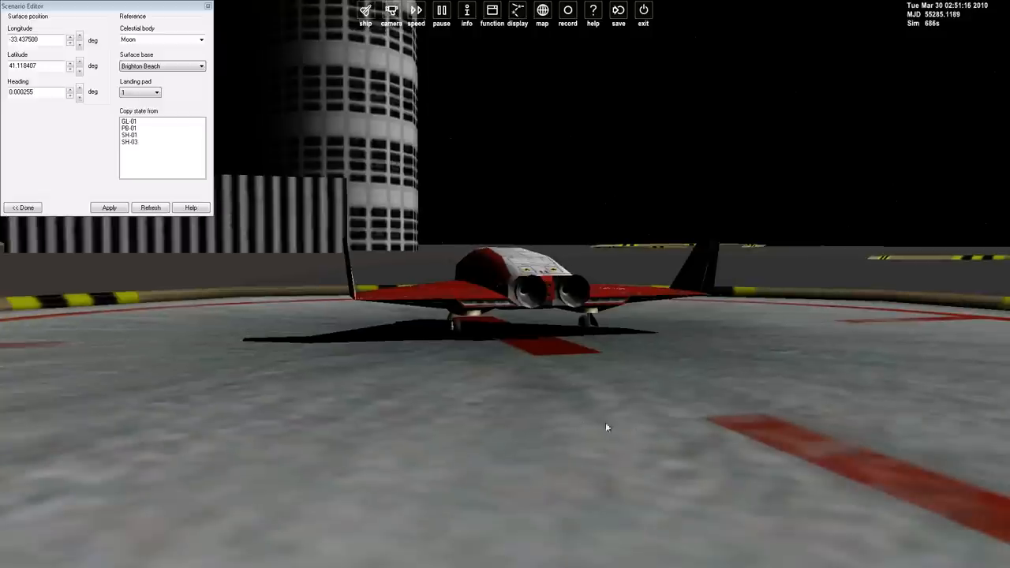
Swing the view behind the ship, round to the left side, and up to a raised rear view
left_click_drag(681, 386, 580, 356)
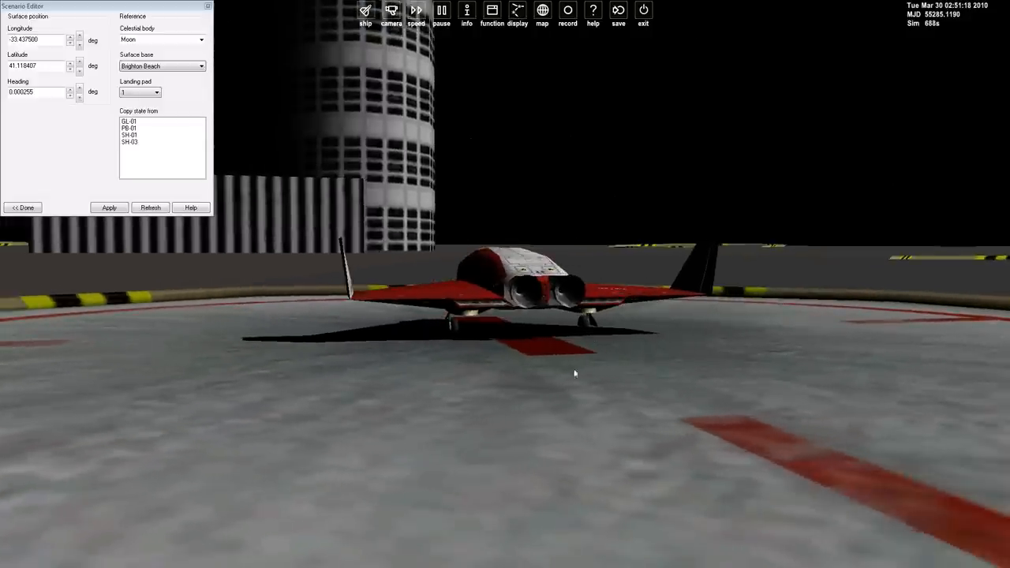
left_click_drag(502, 340, 395, 340)
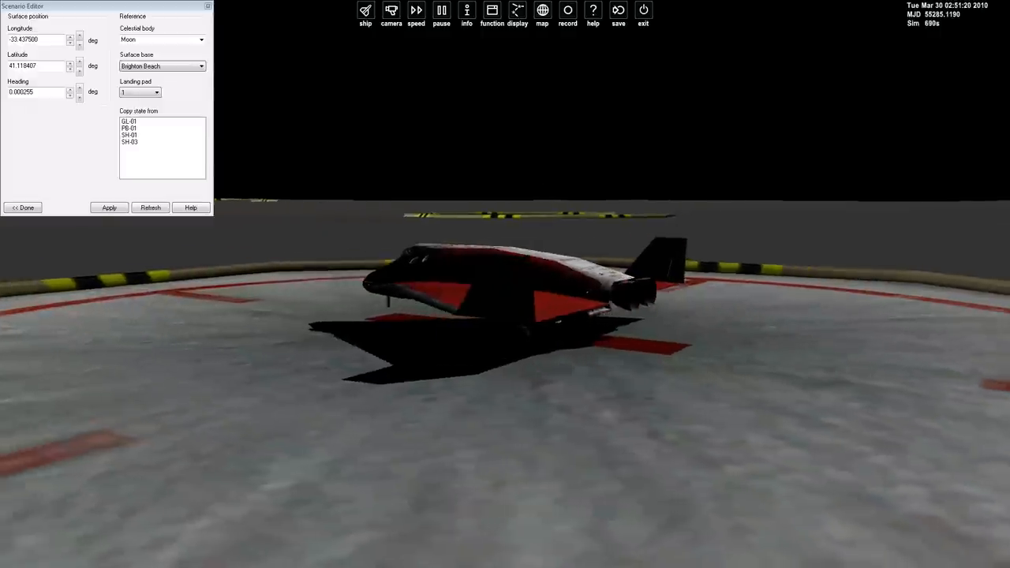
left_click_drag(276, 389, 337, 340)
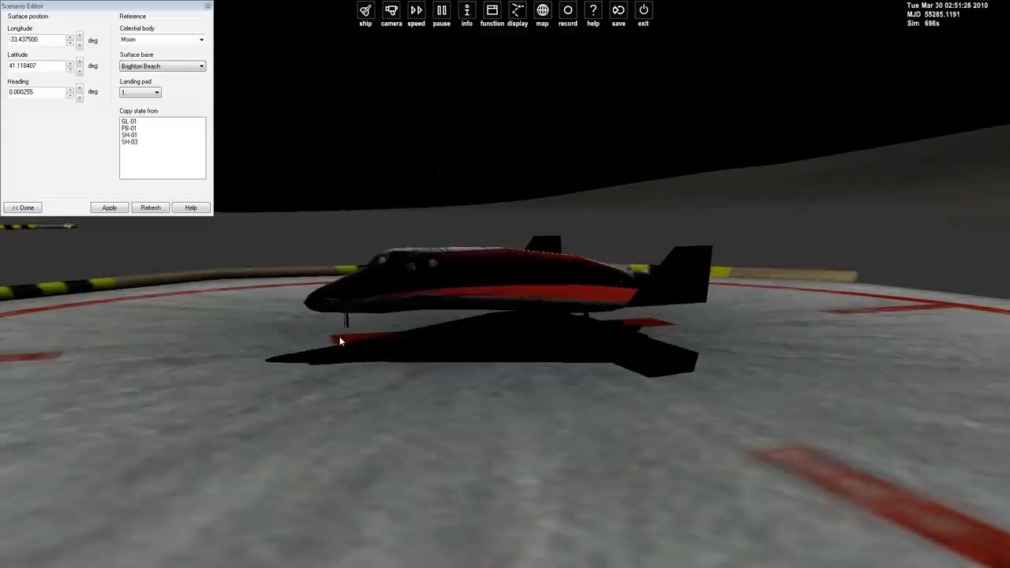
left_click_drag(342, 360, 355, 342)
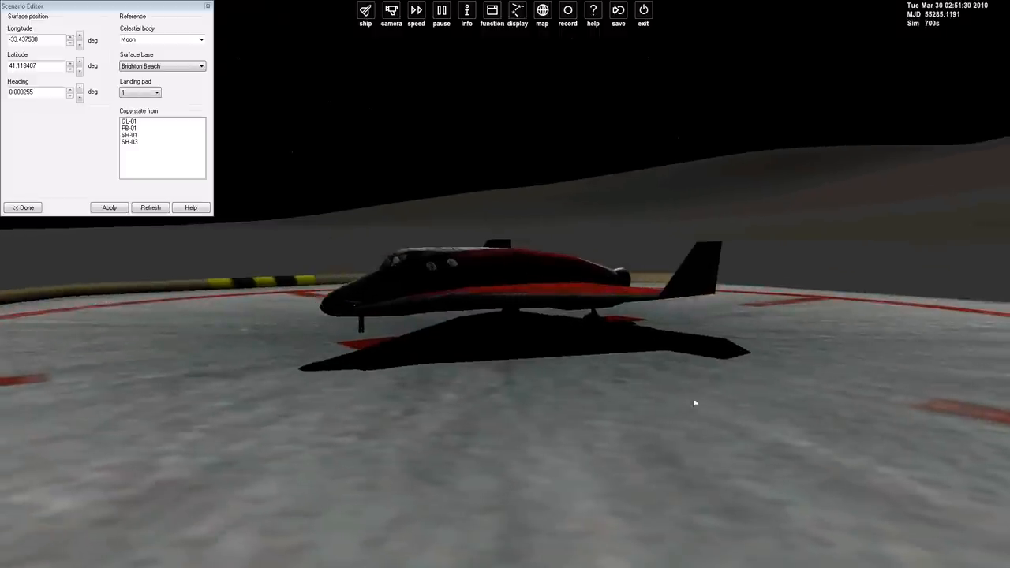
left_click_drag(455, 391, 738, 402)
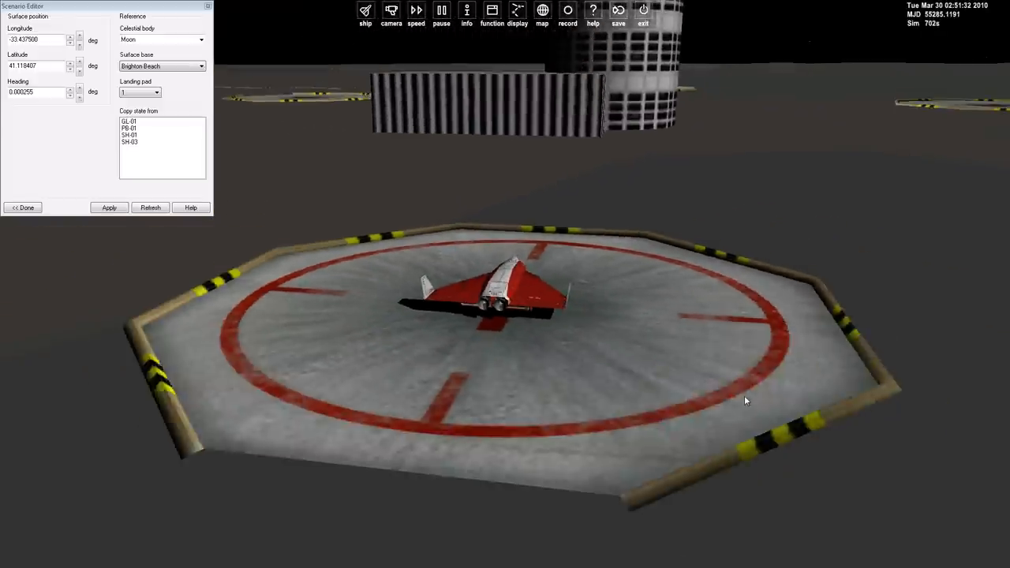
scroll("down", 3)
scroll("up", 3)
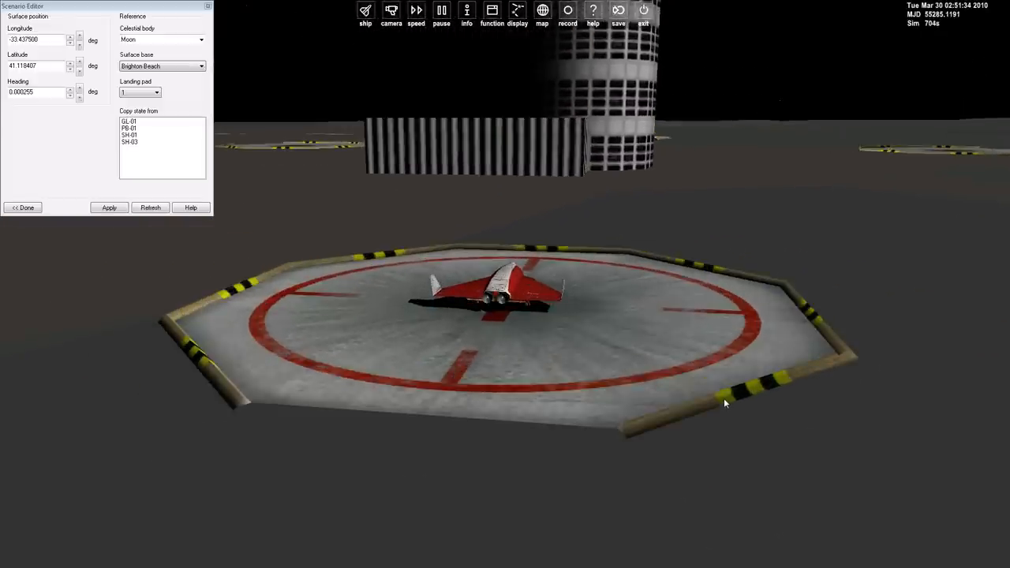
Swing and lower the camera over the whole landing pad, then orbit around GL-02
left_click_drag(723, 398, 844, 382)
scroll("down", 3)
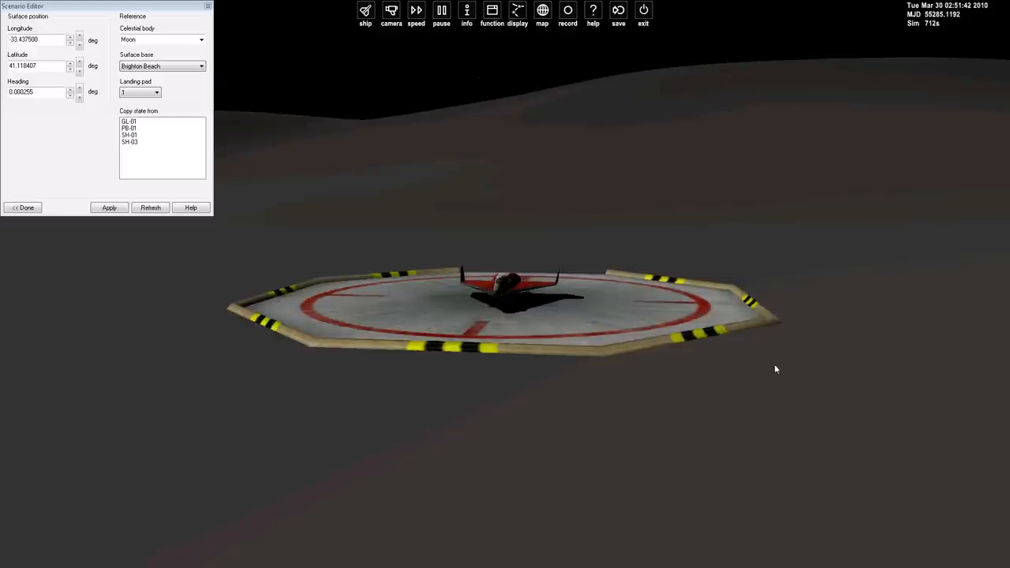
scroll("down", 3)
scroll("up", 3)
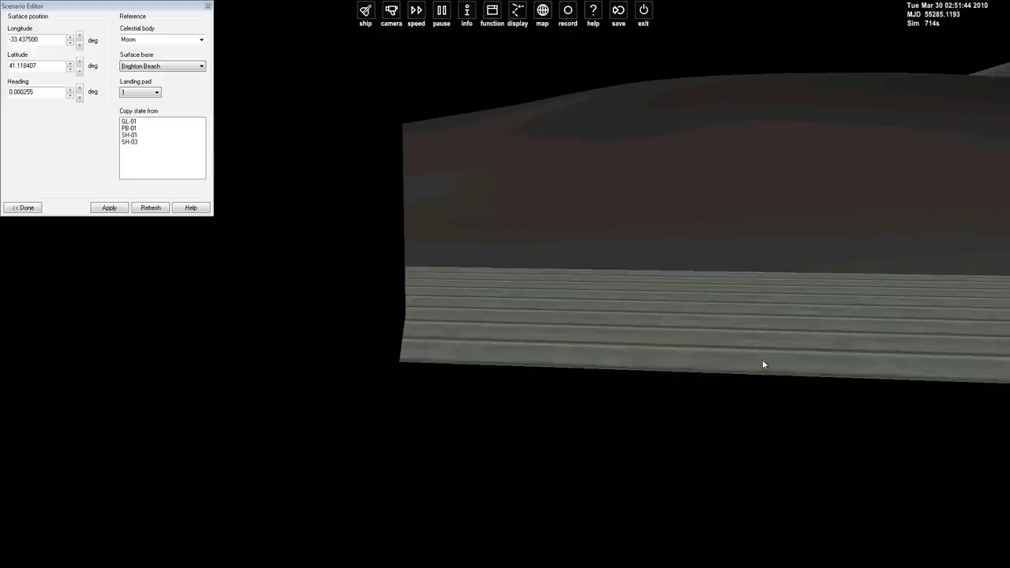
scroll("down", 3)
left_click_drag(771, 357, 770, 410)
scroll("down", 3)
scroll("down", 3)
scroll("down", 3)
scroll("down", 3)
scroll("down", 3)
scroll("down", 3)
scroll("down", 3)
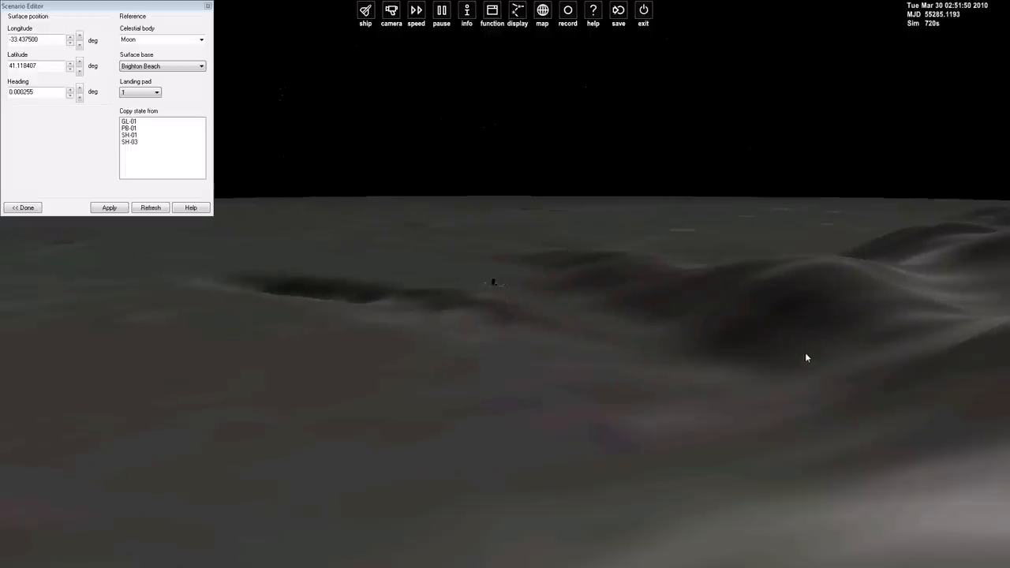
scroll("down", 3)
scroll("down", 3)
scroll("down", 3)
scroll("down", 3)
scroll("down", 3)
scroll("up", 3)
scroll("up", 3)
scroll("up", 3)
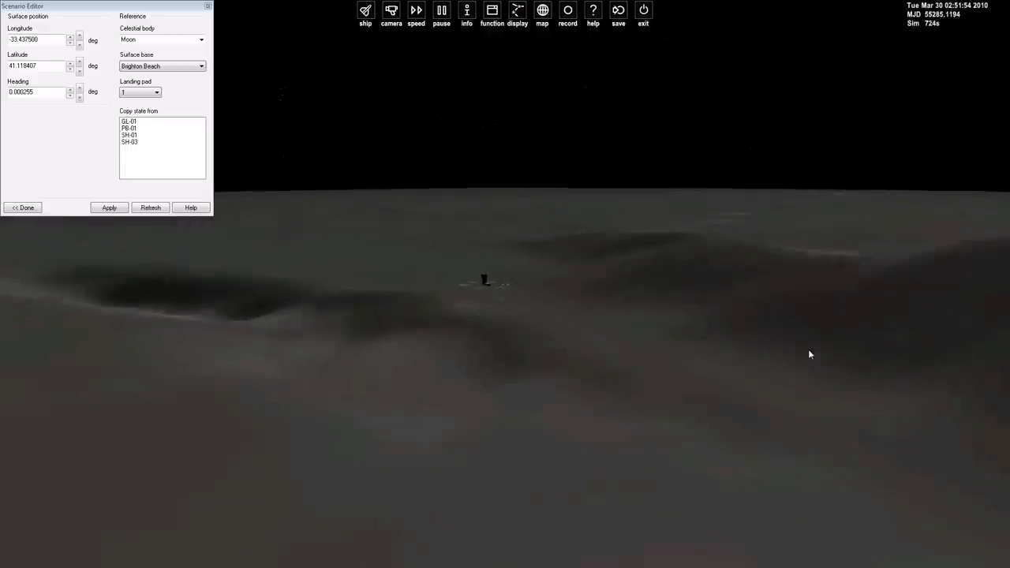
scroll("up", 3)
scroll("up", 3)
scroll("up", 3)
scroll("up", 3)
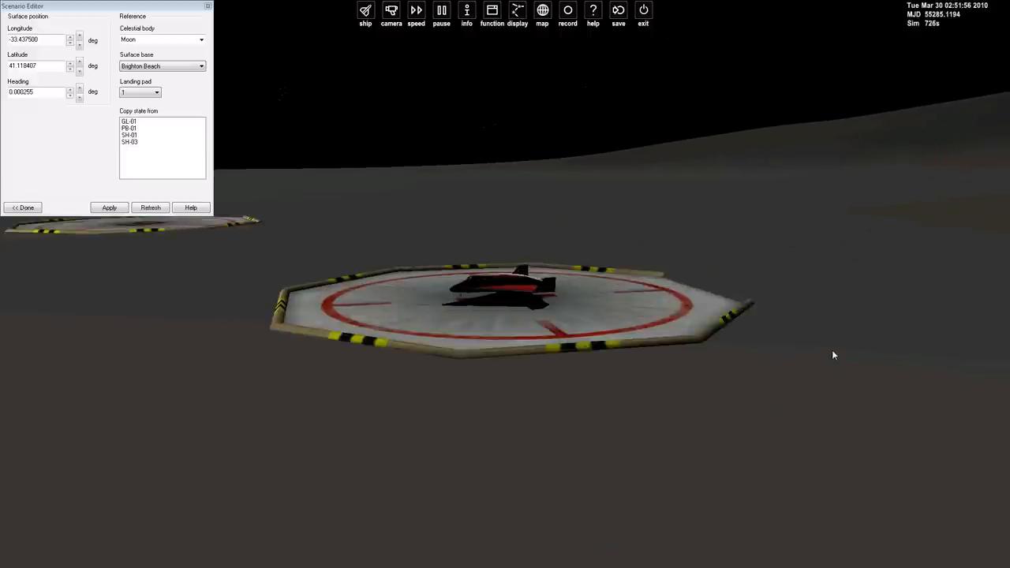
scroll("up", 3)
key("ctrl+Left")
key("ctrl+Up")
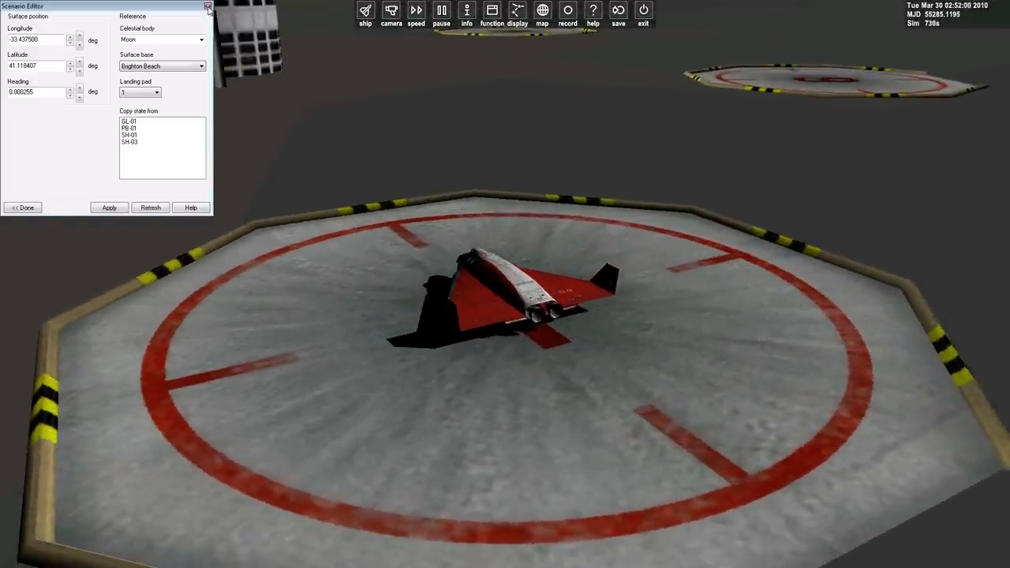
Close the Scenario Editor, look behind the vessel and switch the view to SH-01
left_click(208, 7)
left_click_drag(634, 277, 740, 360)
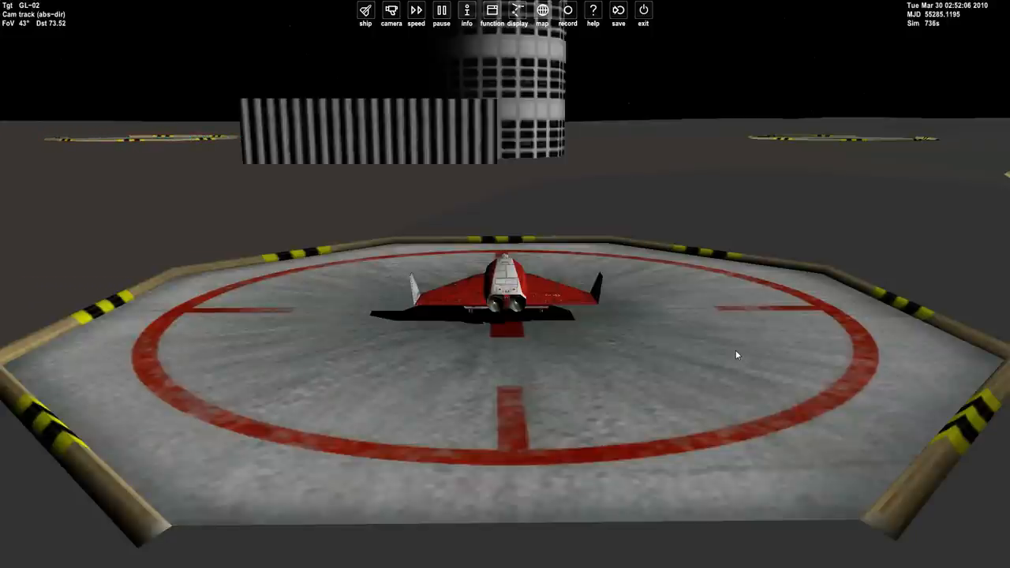
key("F1")
key("F1")
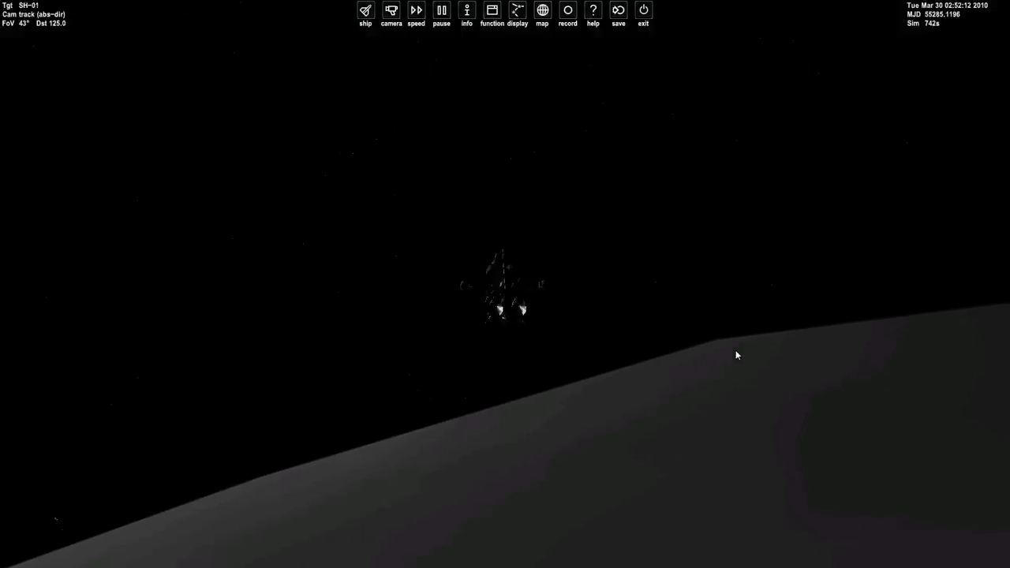
Select GL-02 under Moon as the controlled vessel and switch to its cockpit view
key("F3")
left_click(404, 246)
left_click(429, 254)
left_click(516, 223)
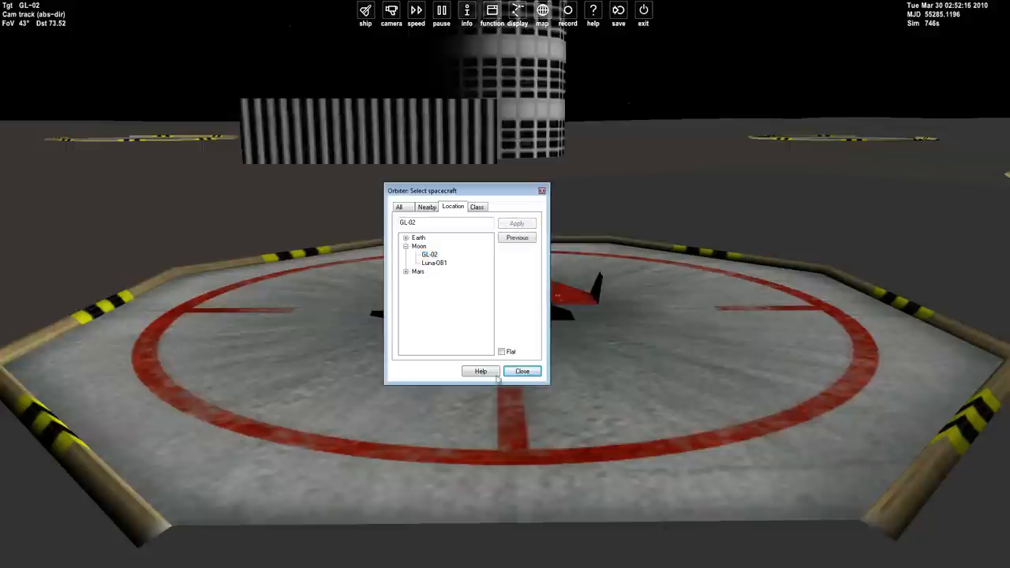
left_click(521, 370)
key("F1")
key("F1")
key("F1")
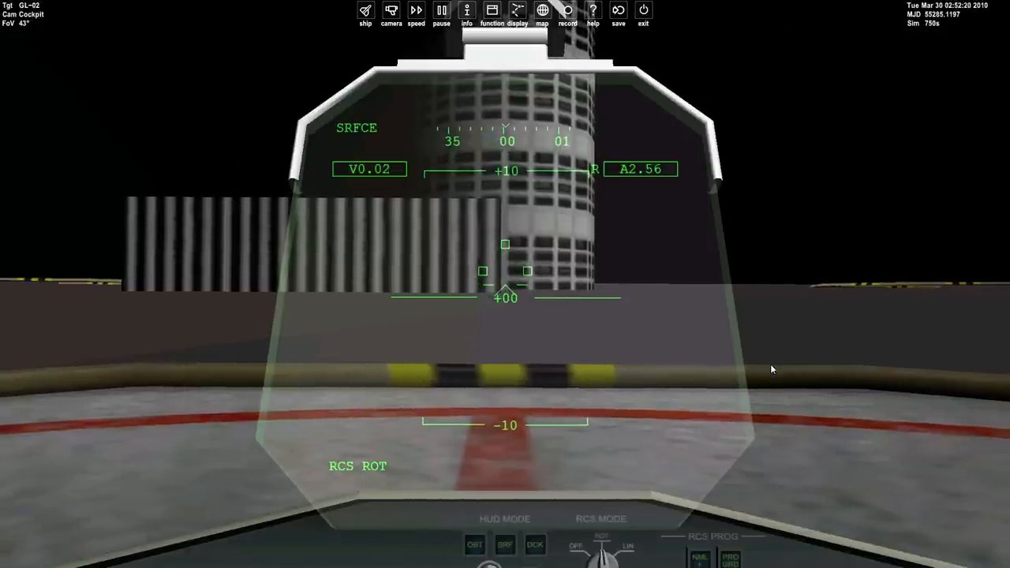
Lift GL-02 off the pad with hover thrust, checking briefly from outside
key("KP_Add")
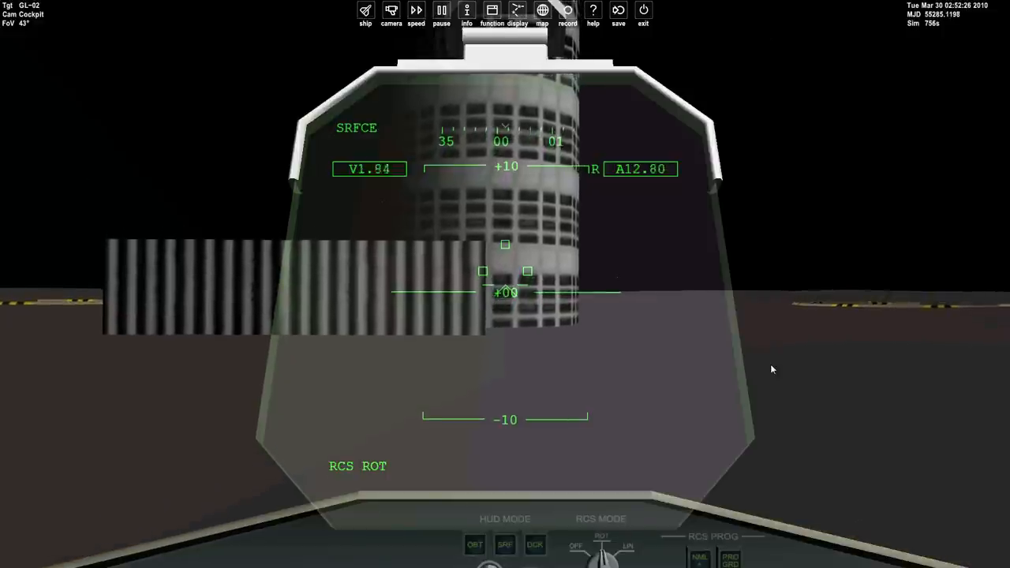
key("F1")
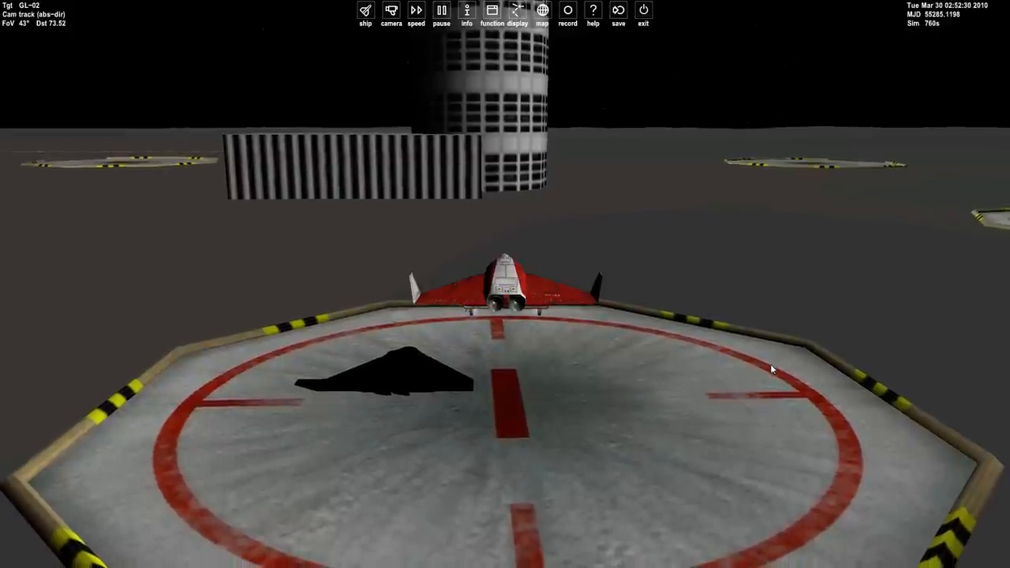
key("F1")
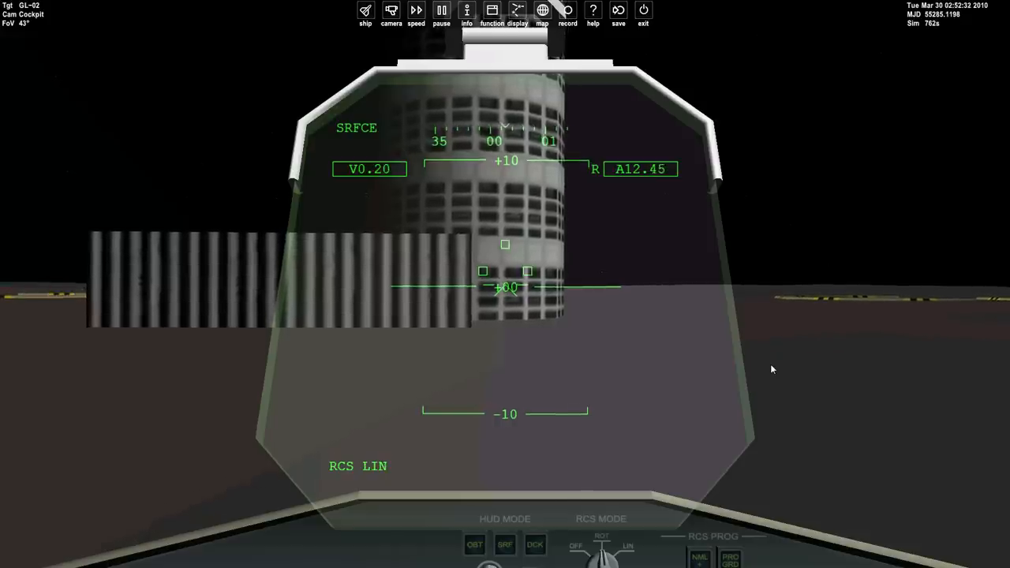
Set RCS to rotation mode, yaw the vessel right and turn off the HUD
key("KP_Divide")
key("KP_3")
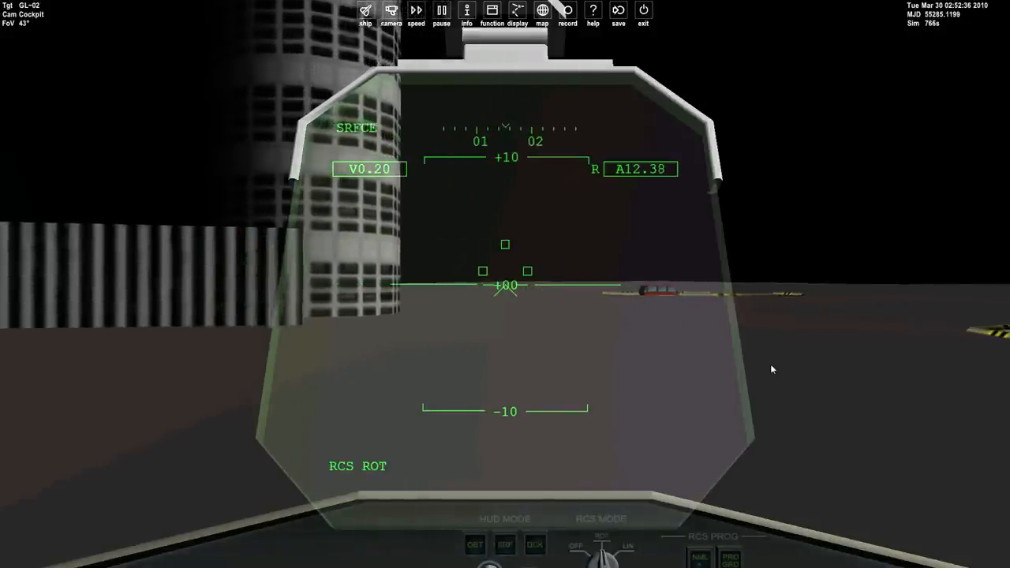
key("ctrl+h")
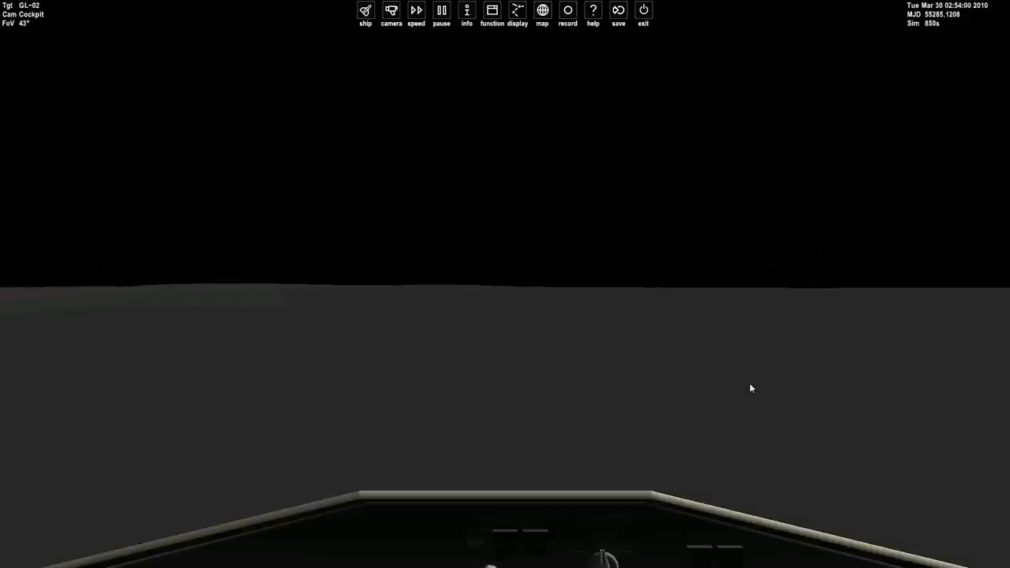
Switch to the glass cockpit and set the left MFD to Surface mode
key("F8")
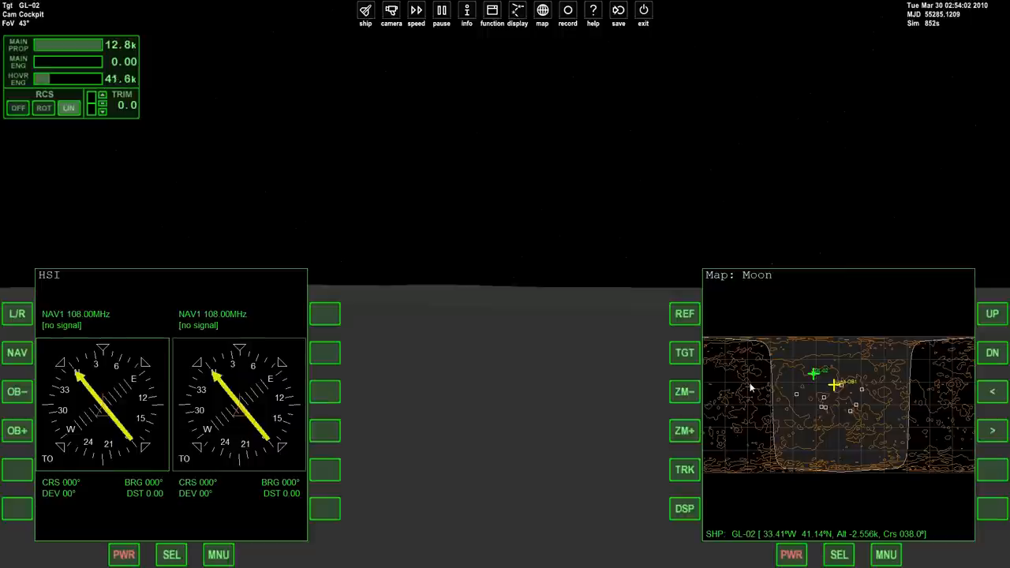
left_click(171, 552)
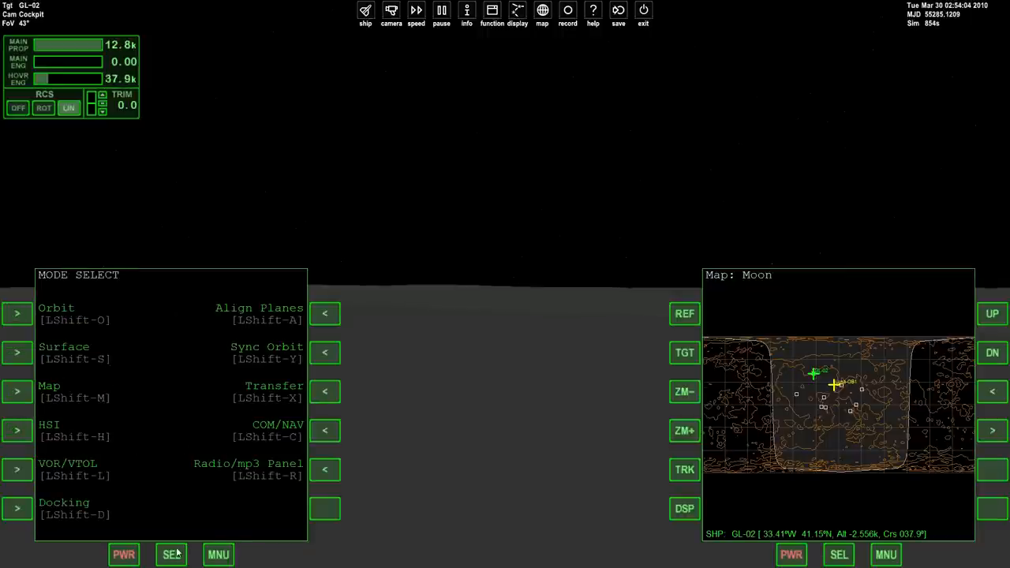
key("shift+s")
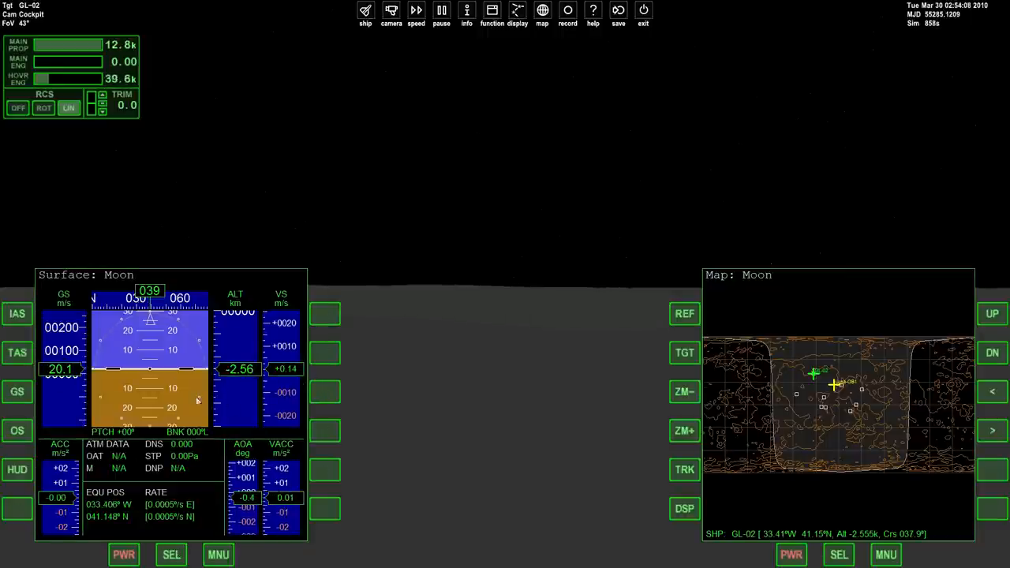
Look around the 3D virtual cockpit toward the window and instrument panel, then return to the glass cockpit
key("F8")
key("F8")
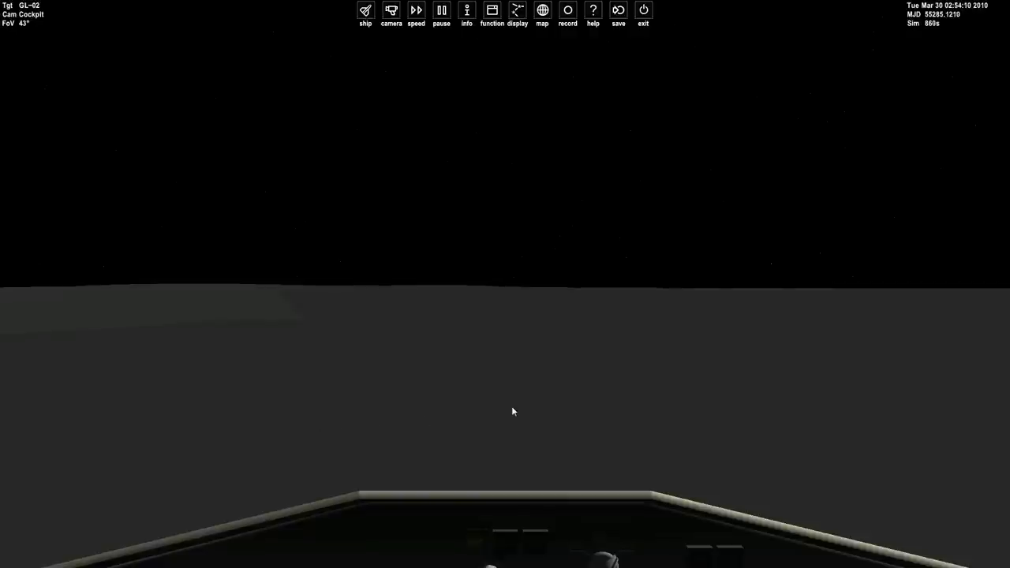
left_click_drag(782, 395, 505, 316)
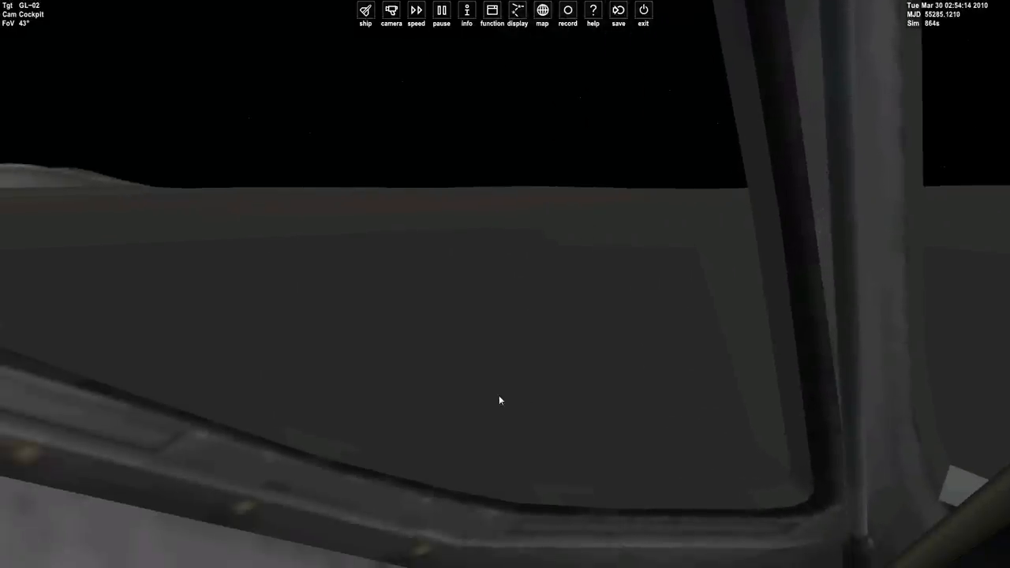
left_click_drag(499, 401, 698, 320)
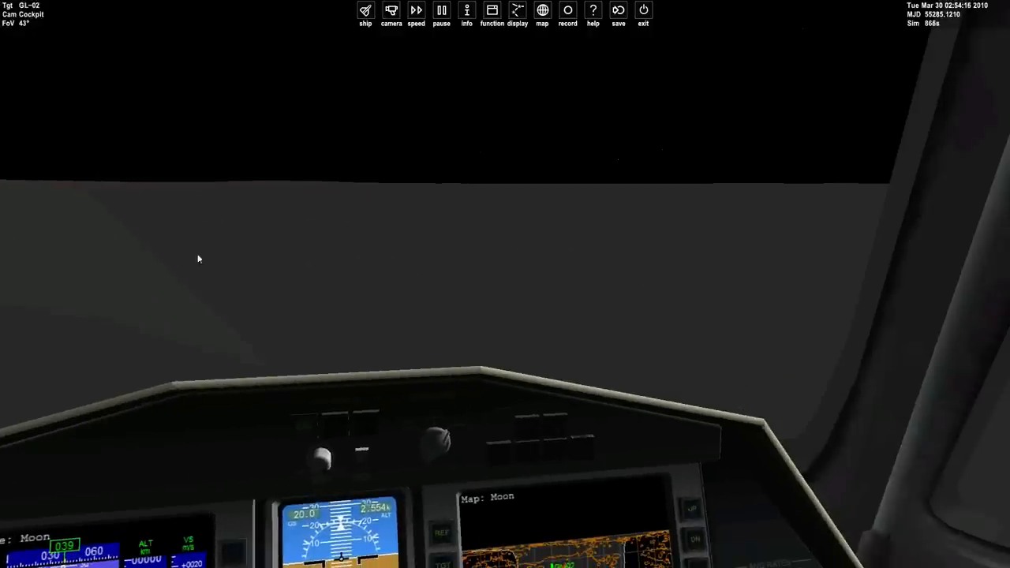
left_click_drag(253, 273, 575, 305)
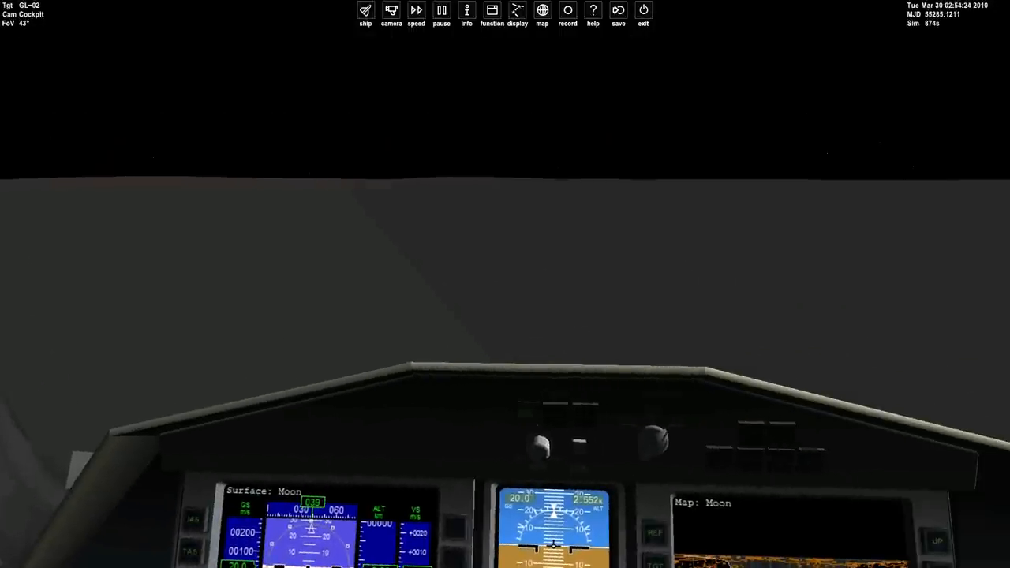
key("F8")
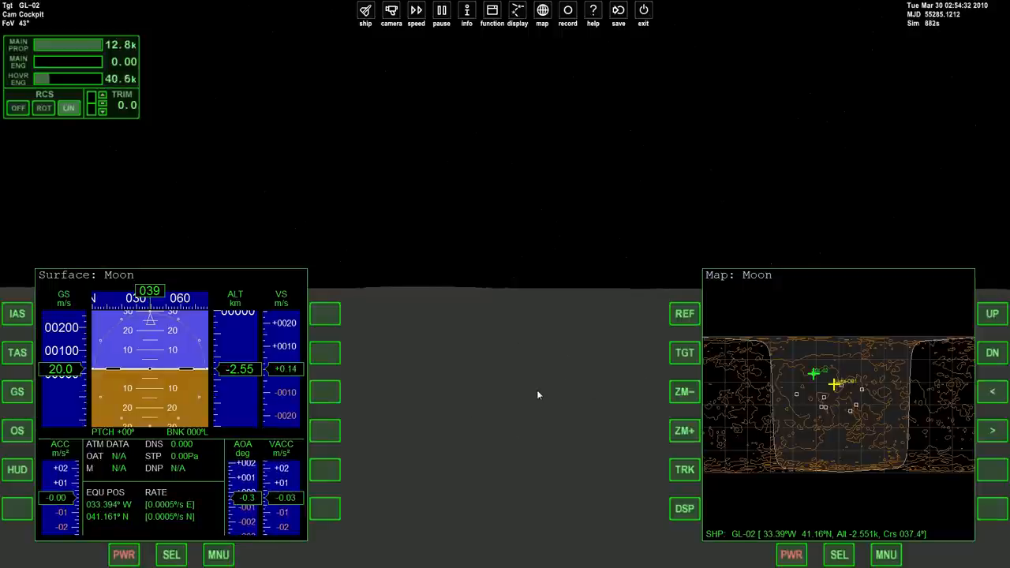
View the hovering glider from outside and orbit around it
key("F1")
key("ctrl+Left")
Pull the external camera far back and orbit to bring the base tower into view
key("Page_Down")
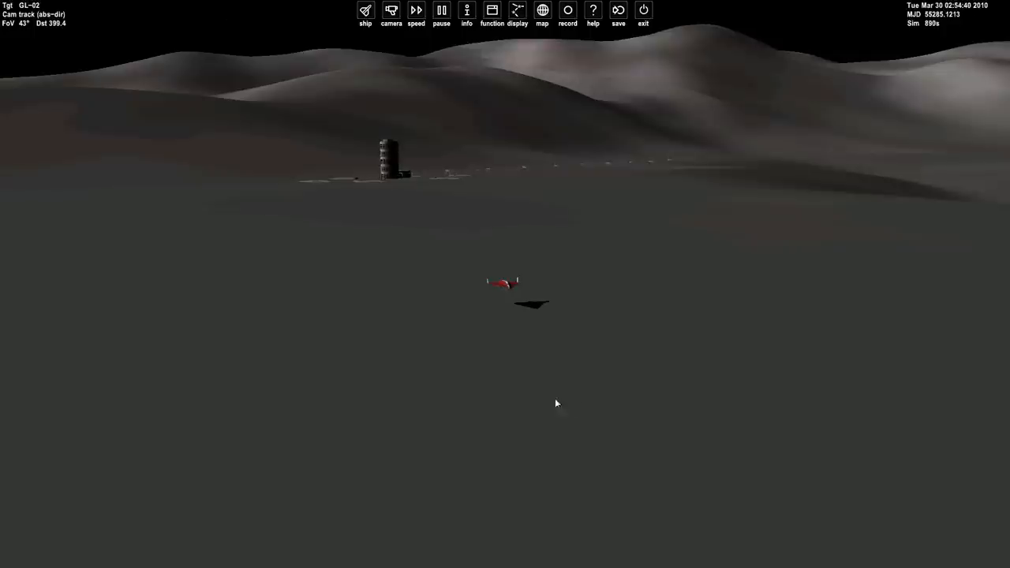
key("ctrl+Right")
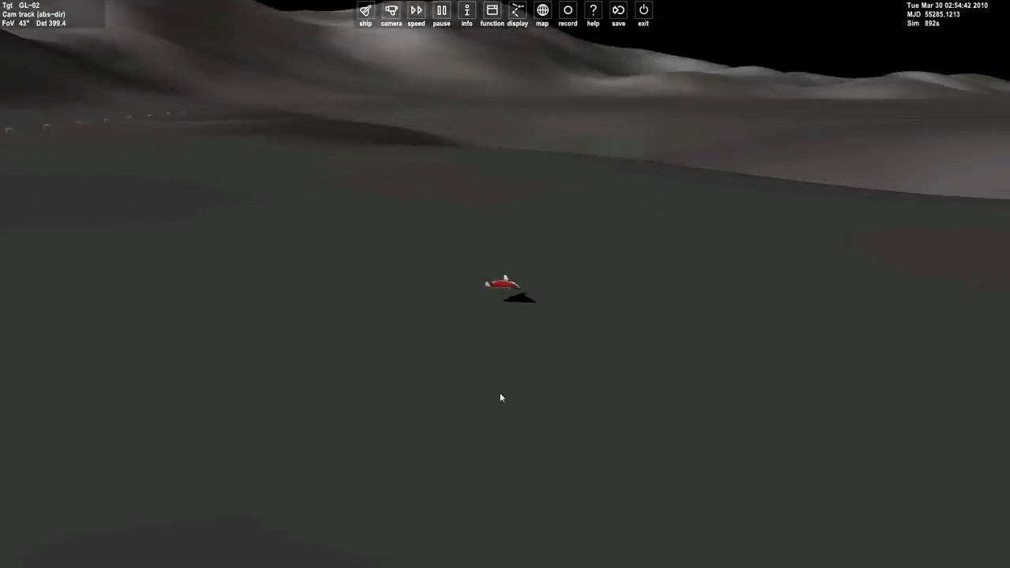
key("ctrl+Left")
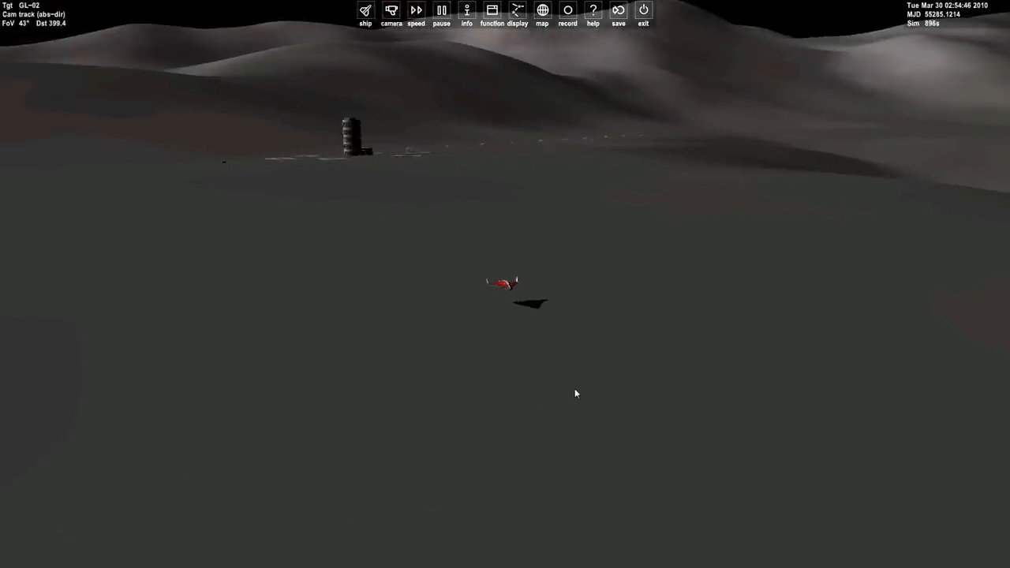
Toggle between cockpit displays and outside views, ending on the surface MFD and Moon map
key("F1")
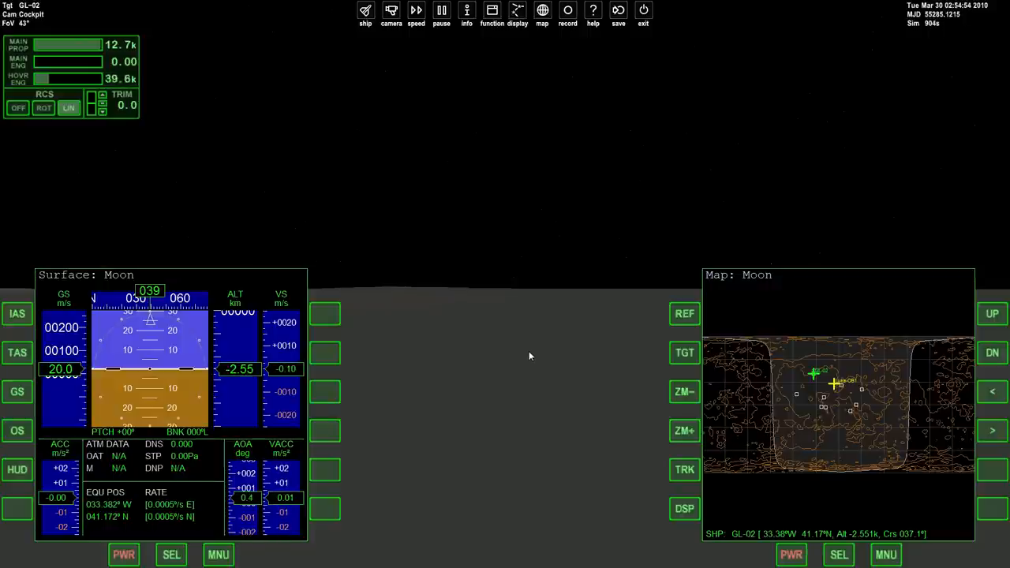
key("F1")
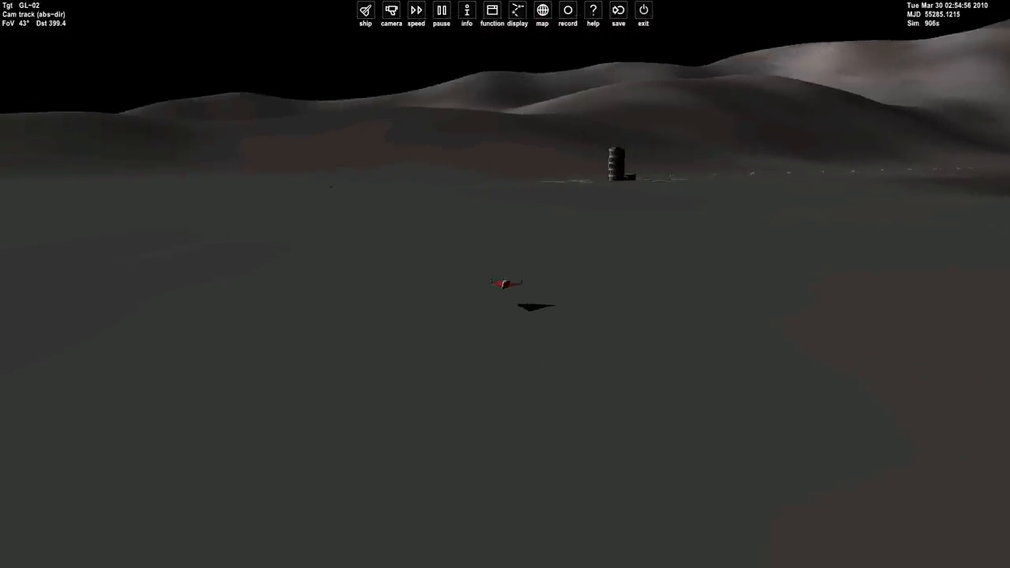
key("F1")
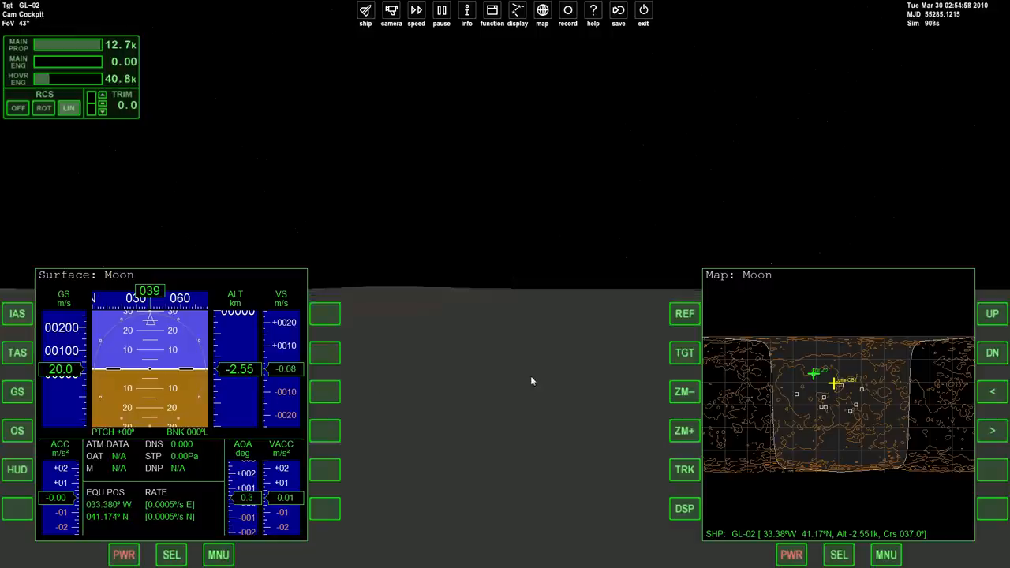